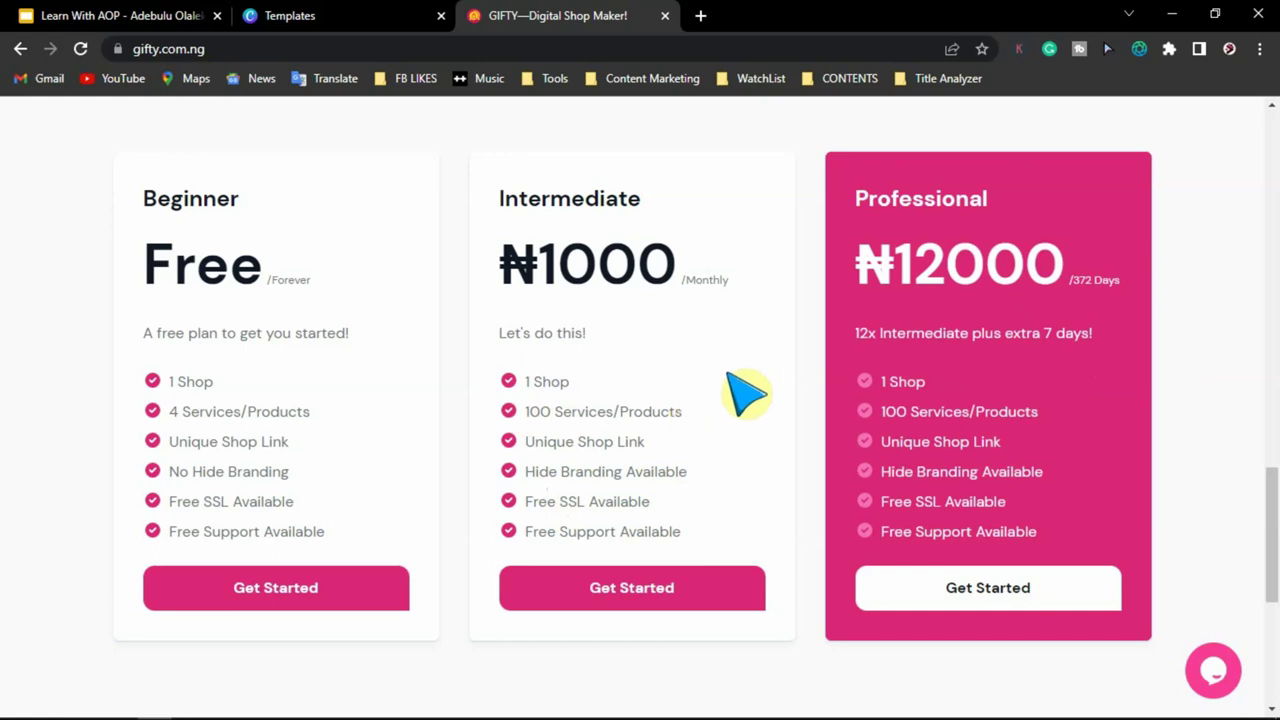
- Open the free sign-up form and enter the new account holder's full name
scroll(1137, 429, "up", 5)
scroll(1140, 430, "down", 8)
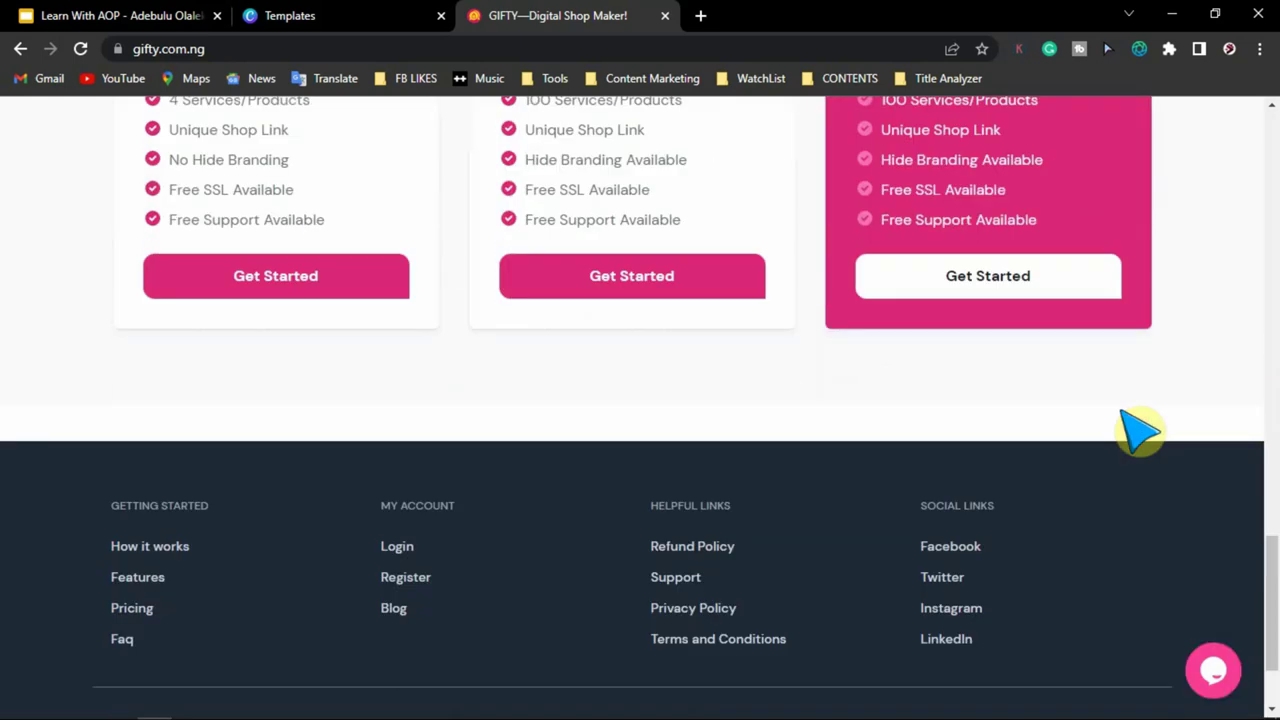
scroll(1140, 430, "up", 15)
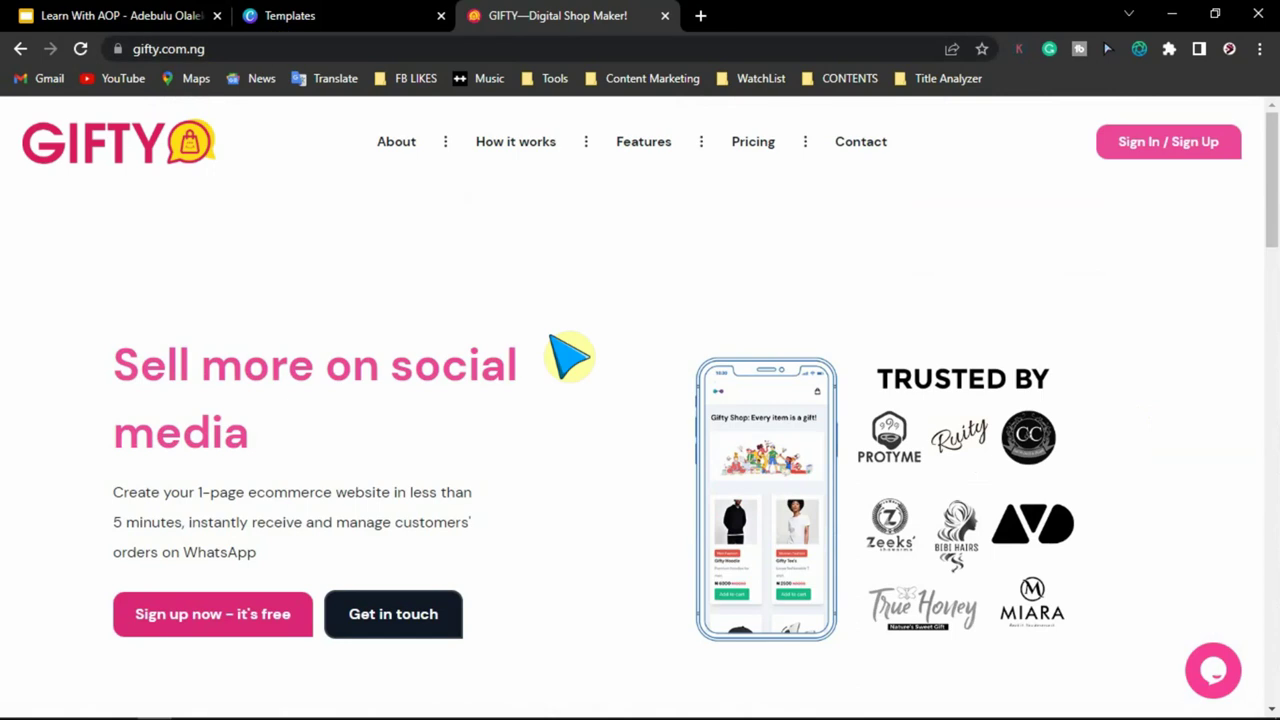
left_click(236, 618)
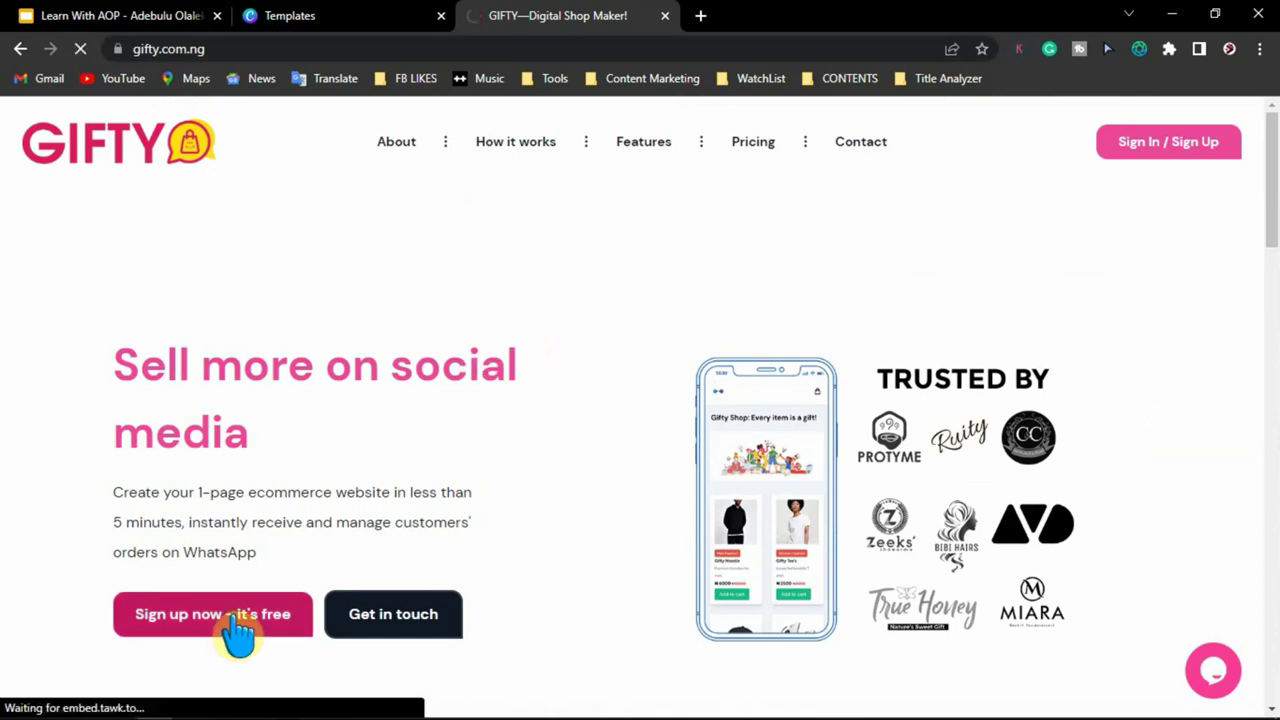
scroll(440, 252, "down", 2)
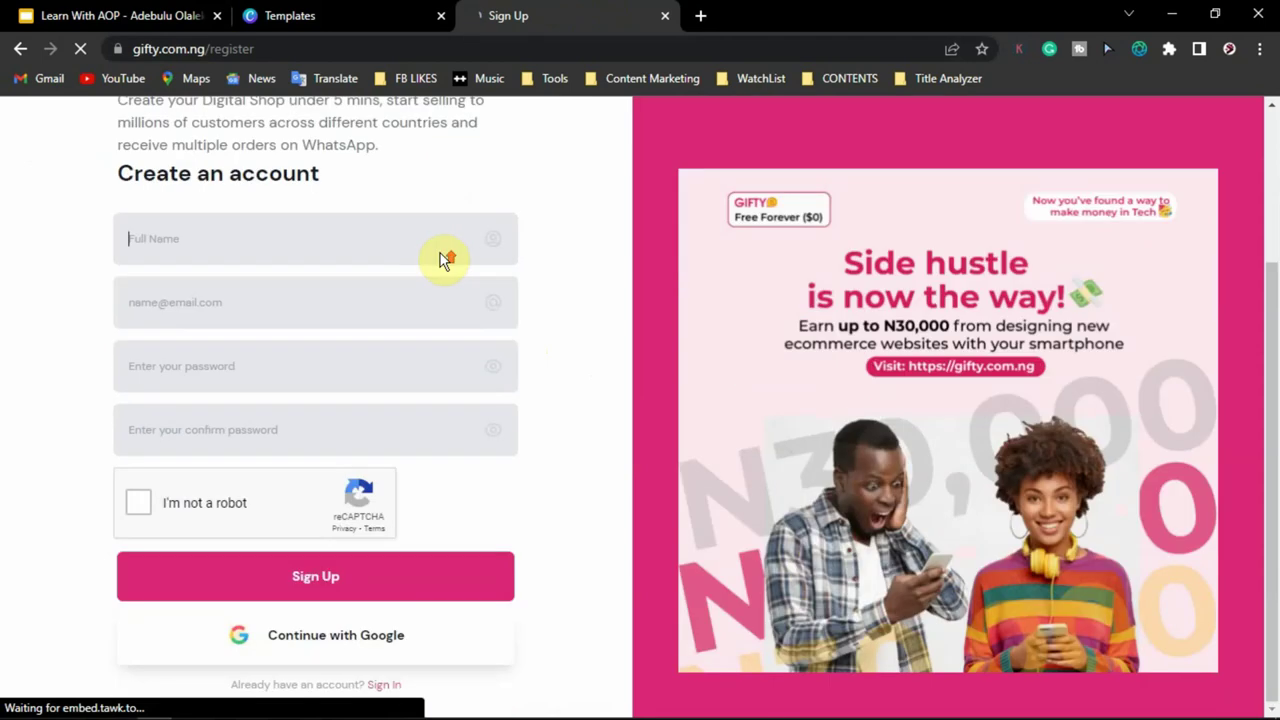
scroll(440, 253, "up", 2)
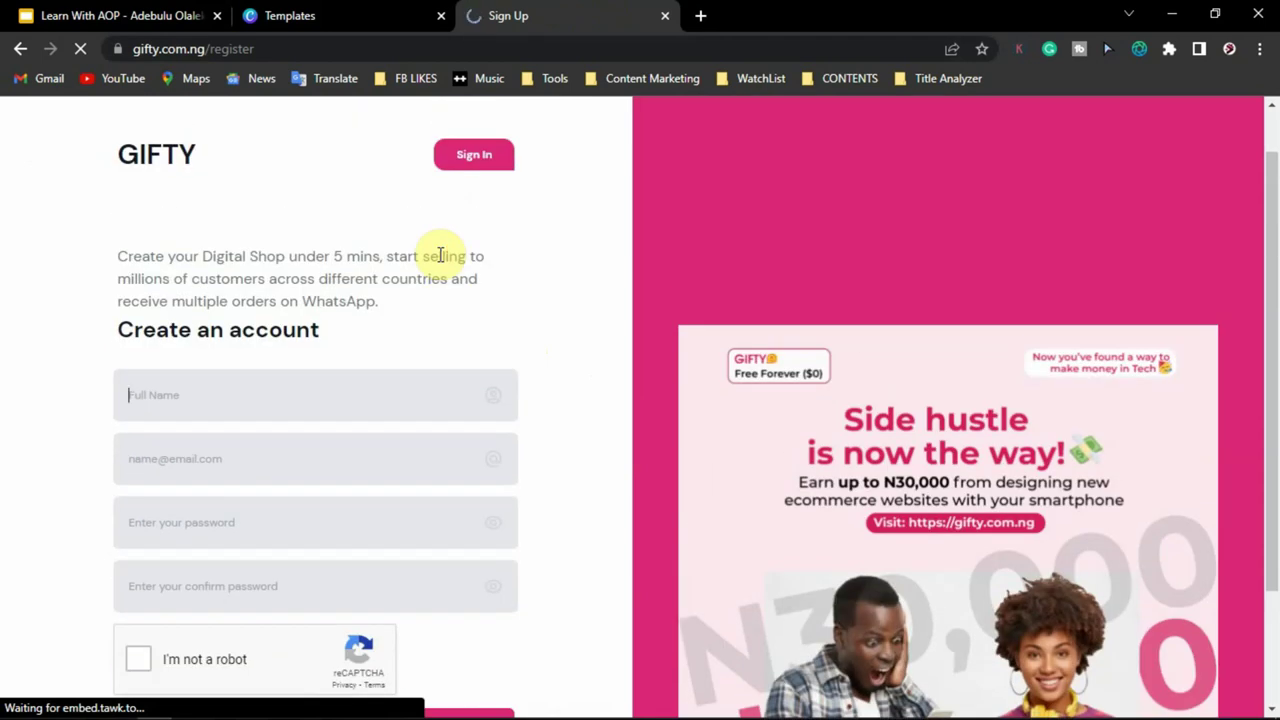
scroll(420, 252, "down", 2)
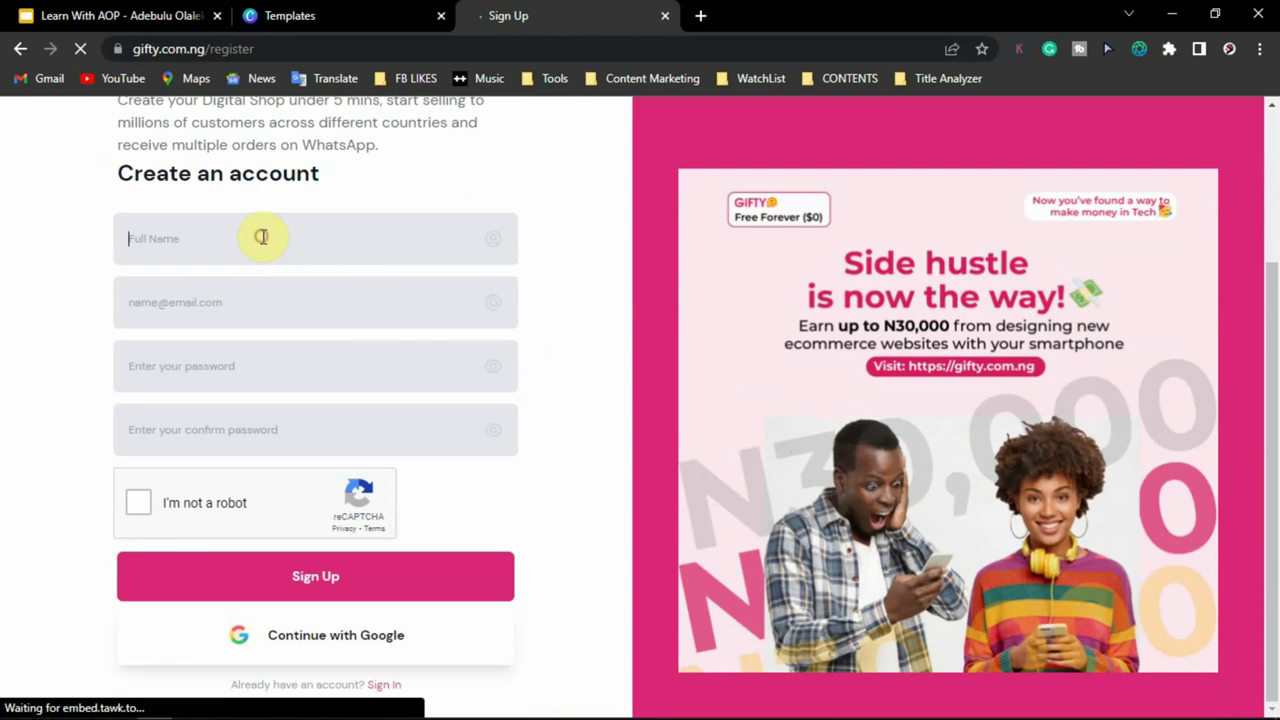
left_click(263, 237)
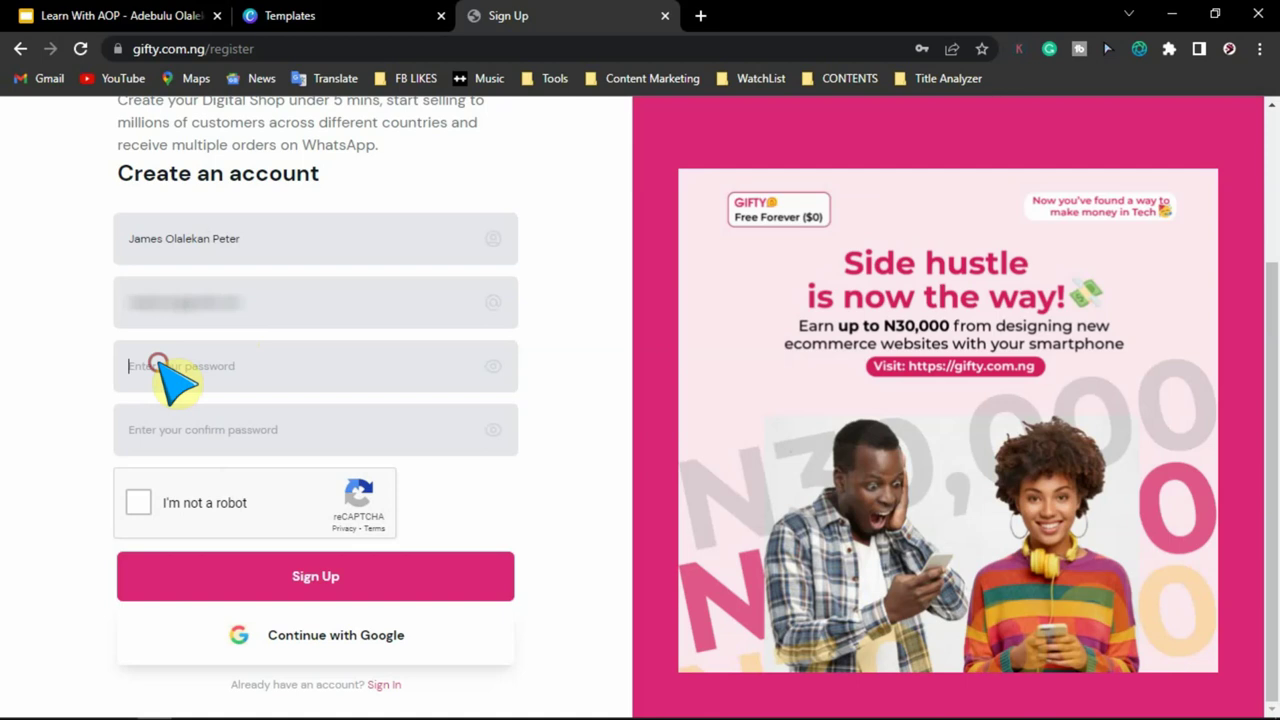
- Fill in the saved password and its confirmation, pass the reCAPTCHA, and submit the registration
left_click(160, 366)
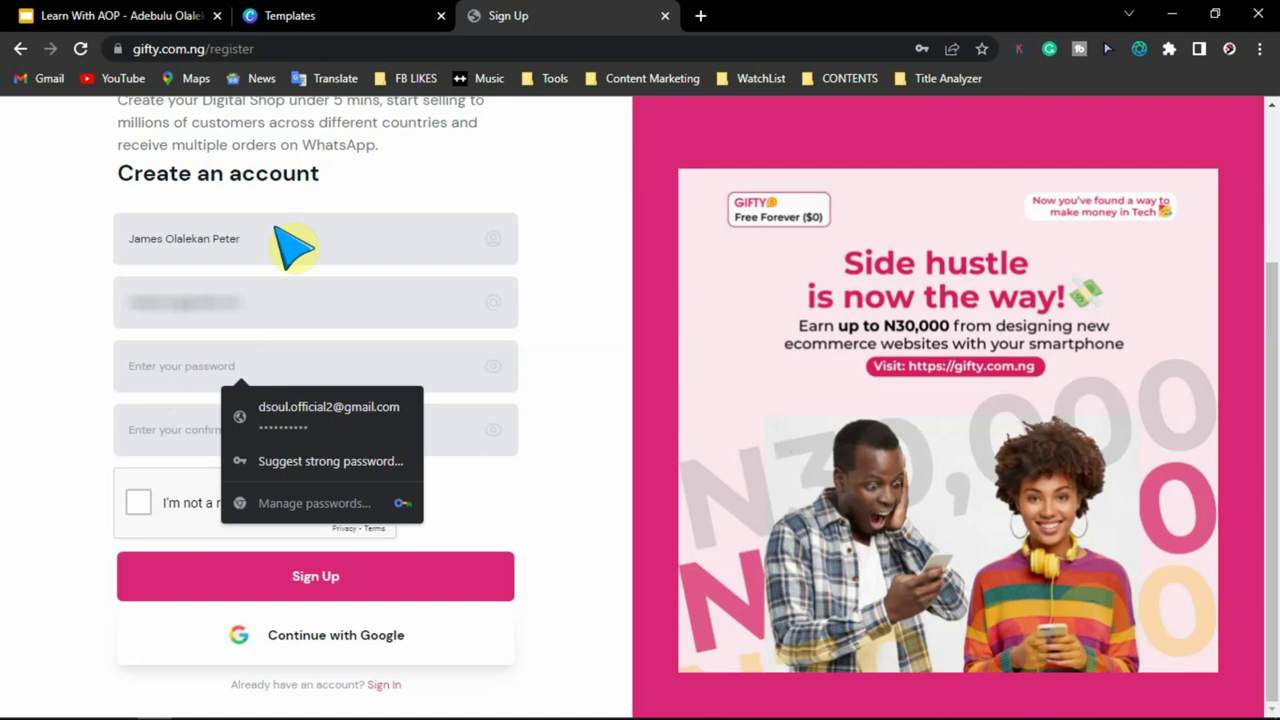
left_click(245, 415)
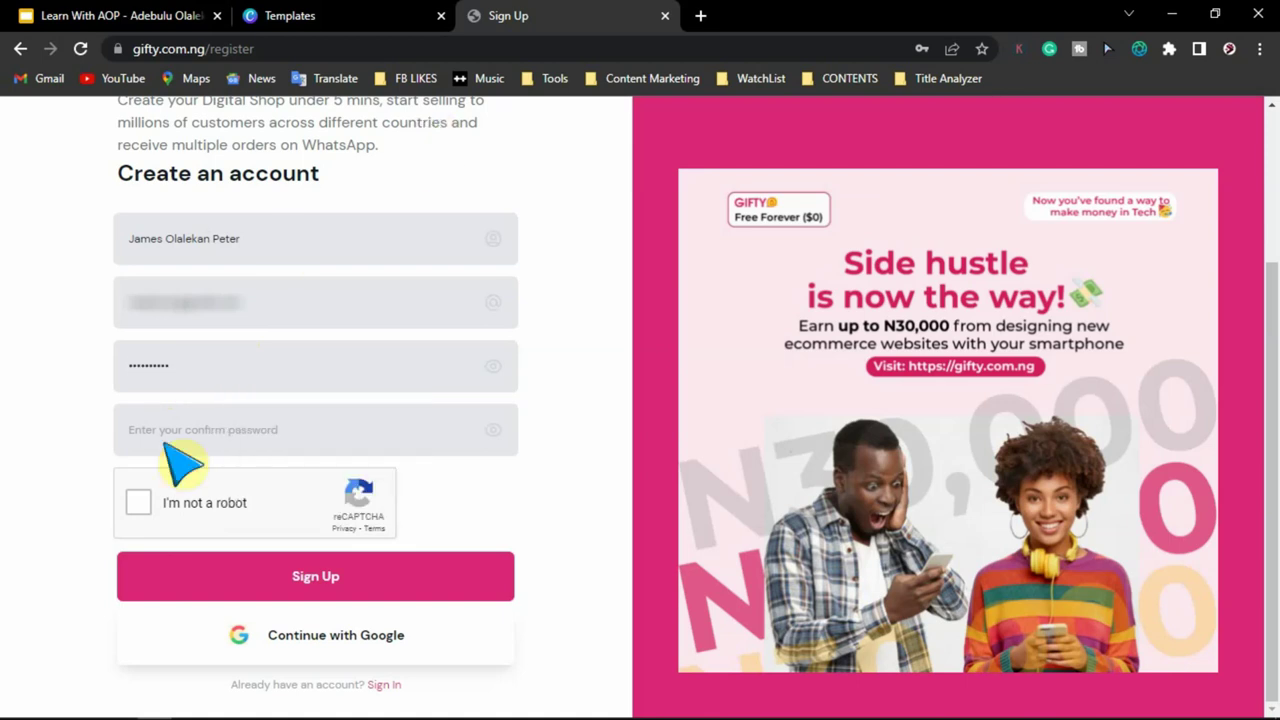
left_click(165, 446)
key("ctrl+v")
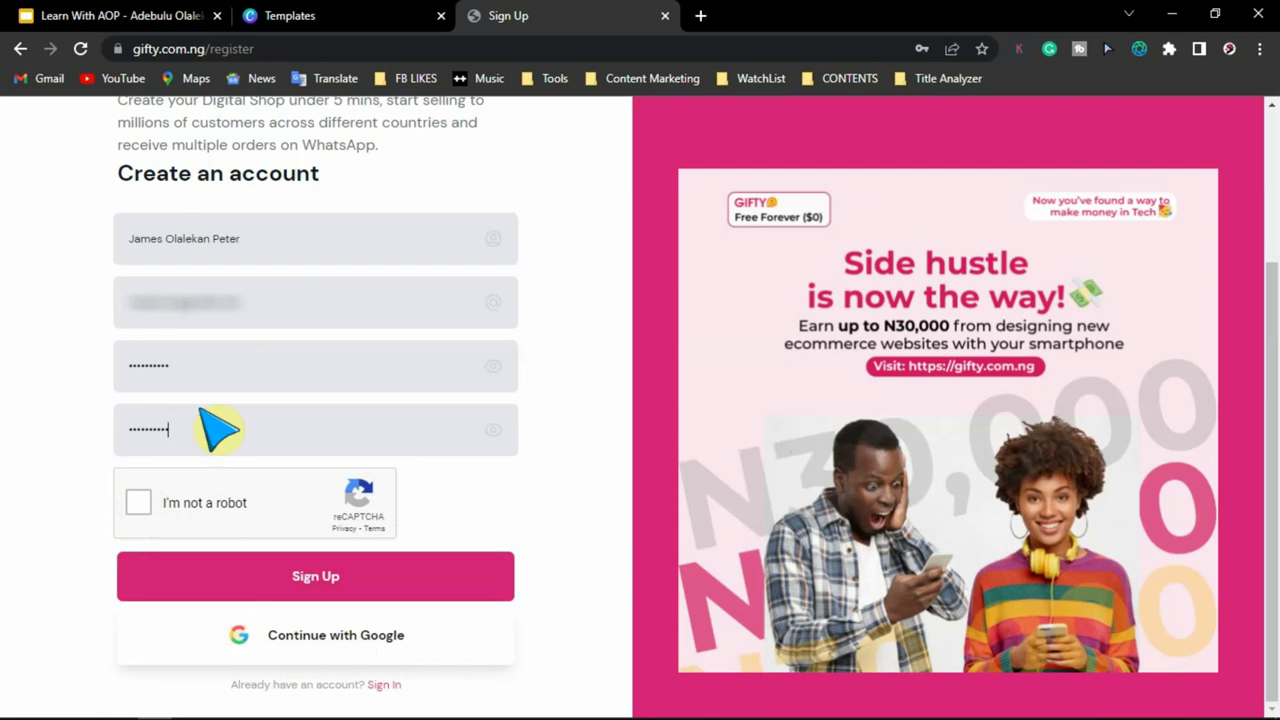
left_click(142, 506)
left_click(251, 580)
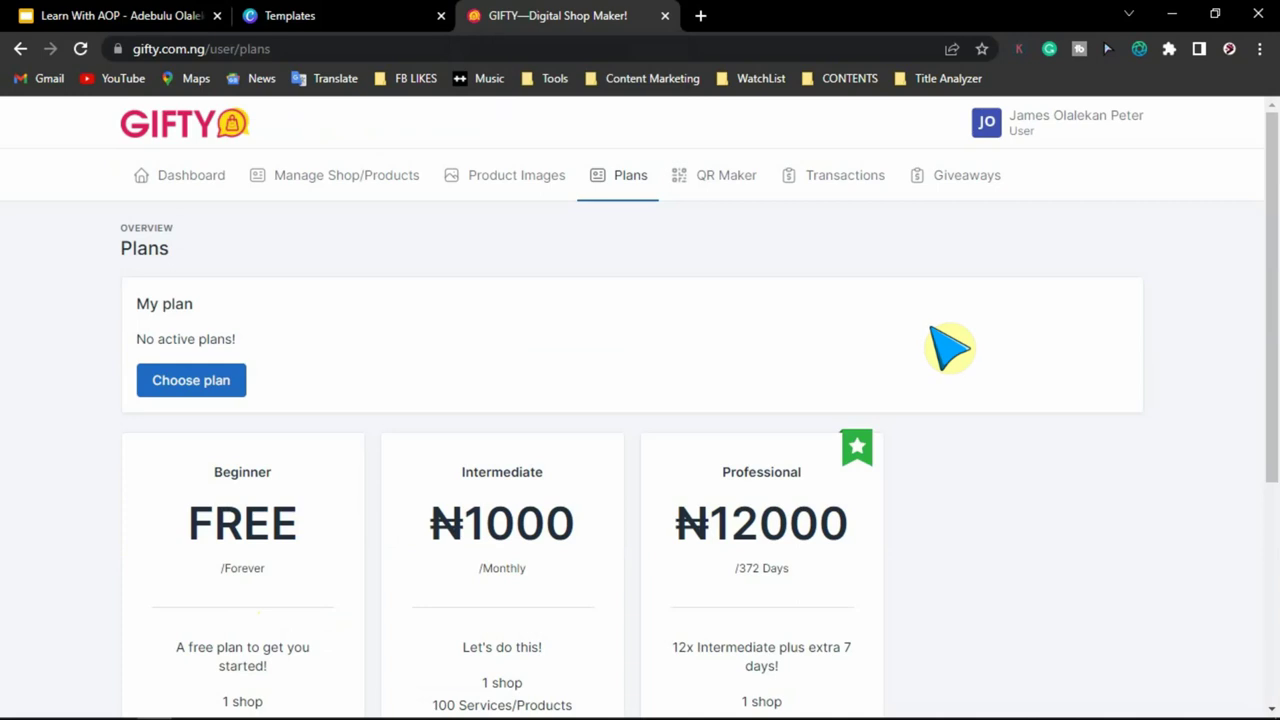
- Choose the free Beginner plan card and confirm the switch with 'Yes, proceed'
scroll(1058, 400, "down", 2)
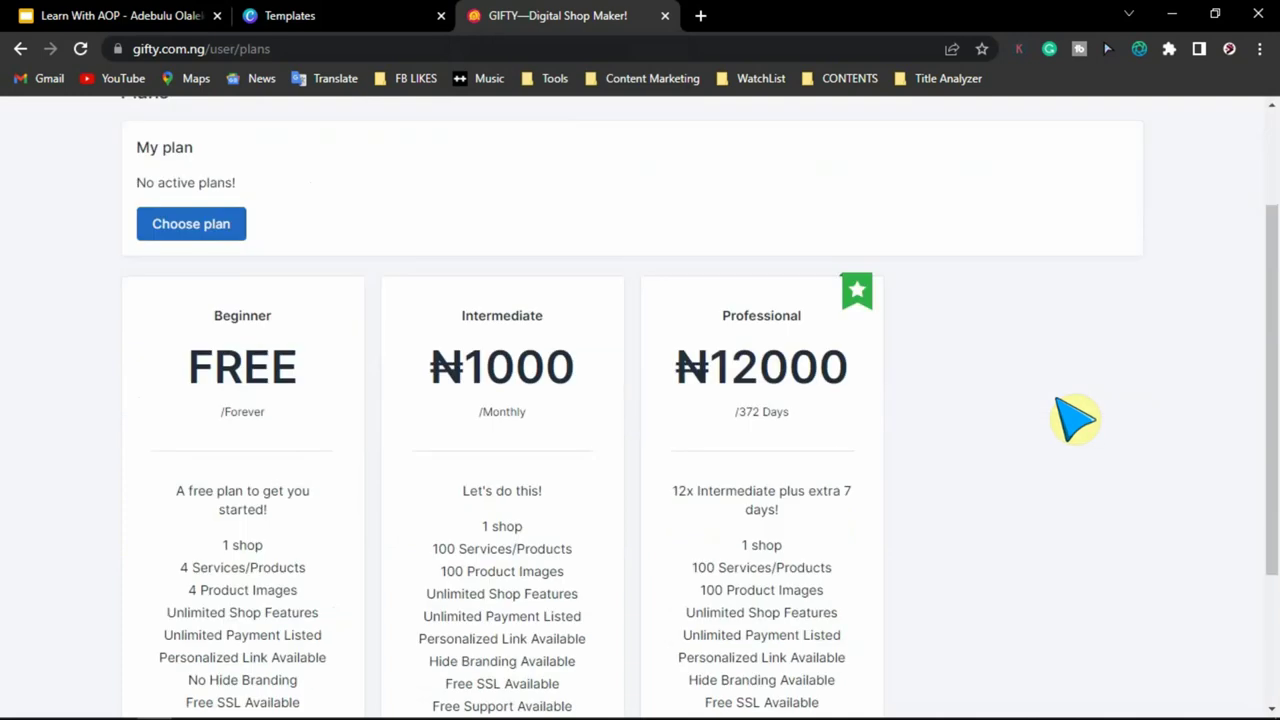
scroll(1074, 418, "up", 2)
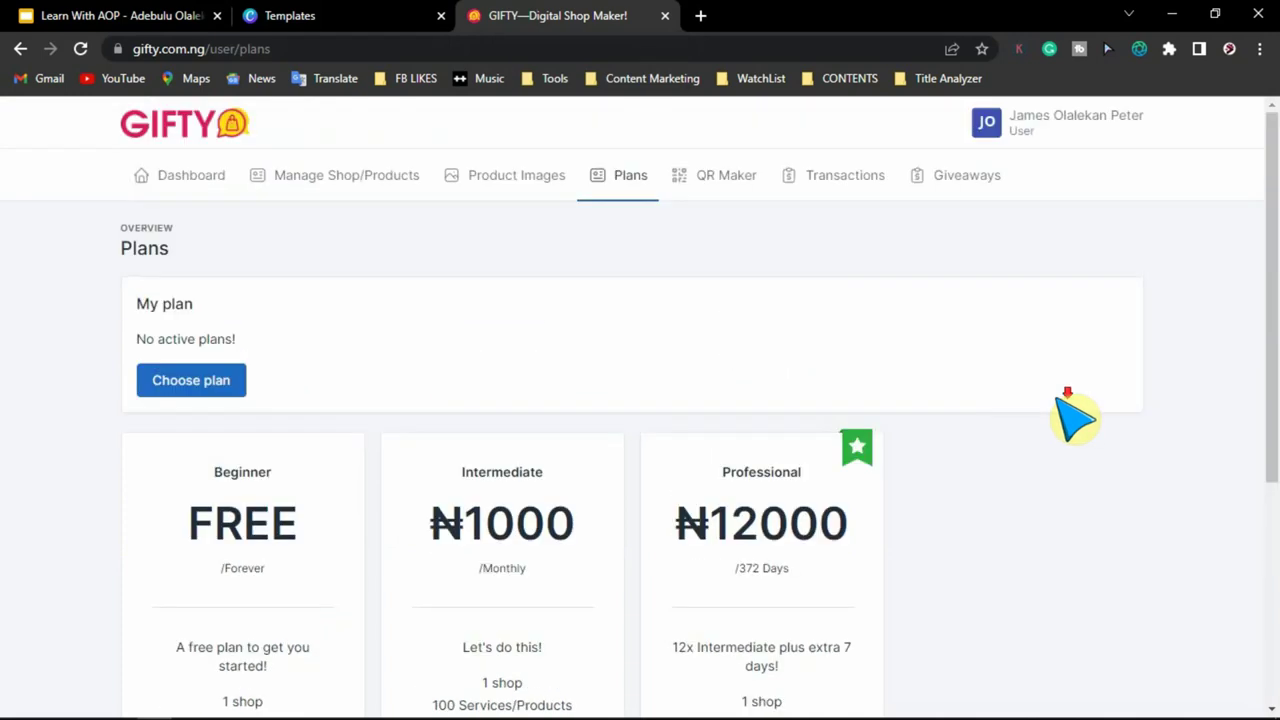
scroll(1074, 418, "down", 4)
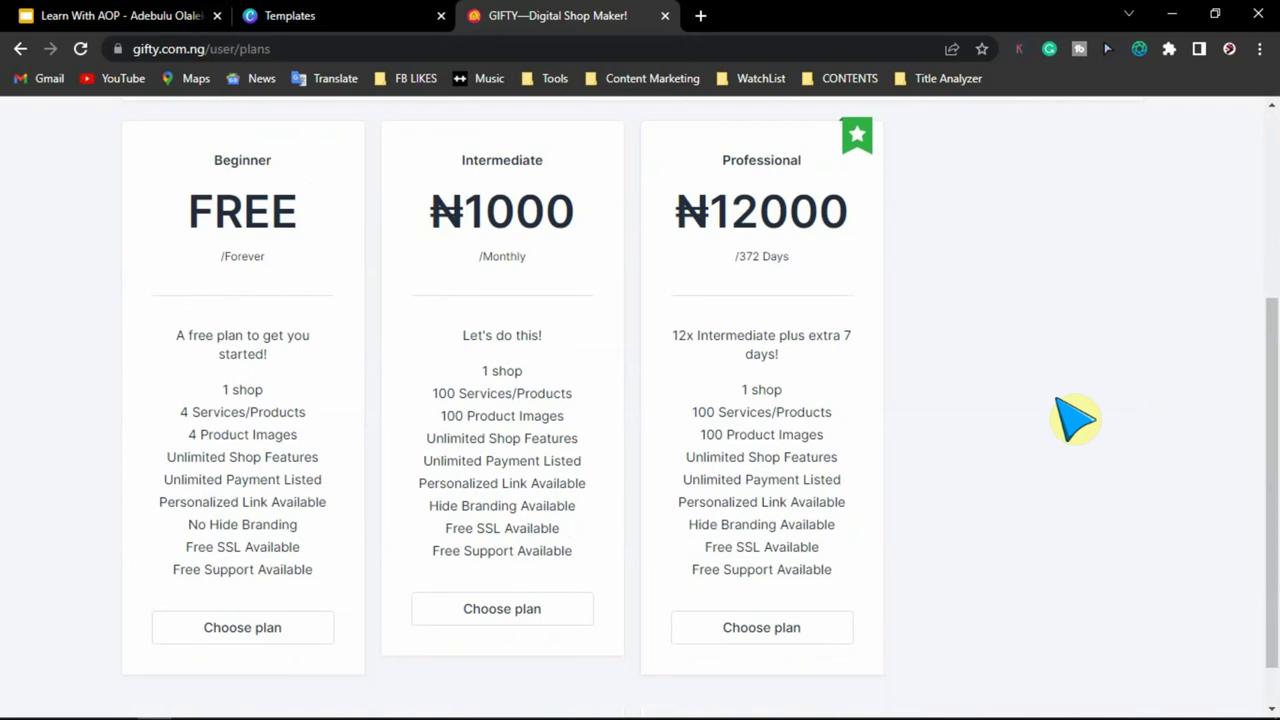
left_click(292, 636)
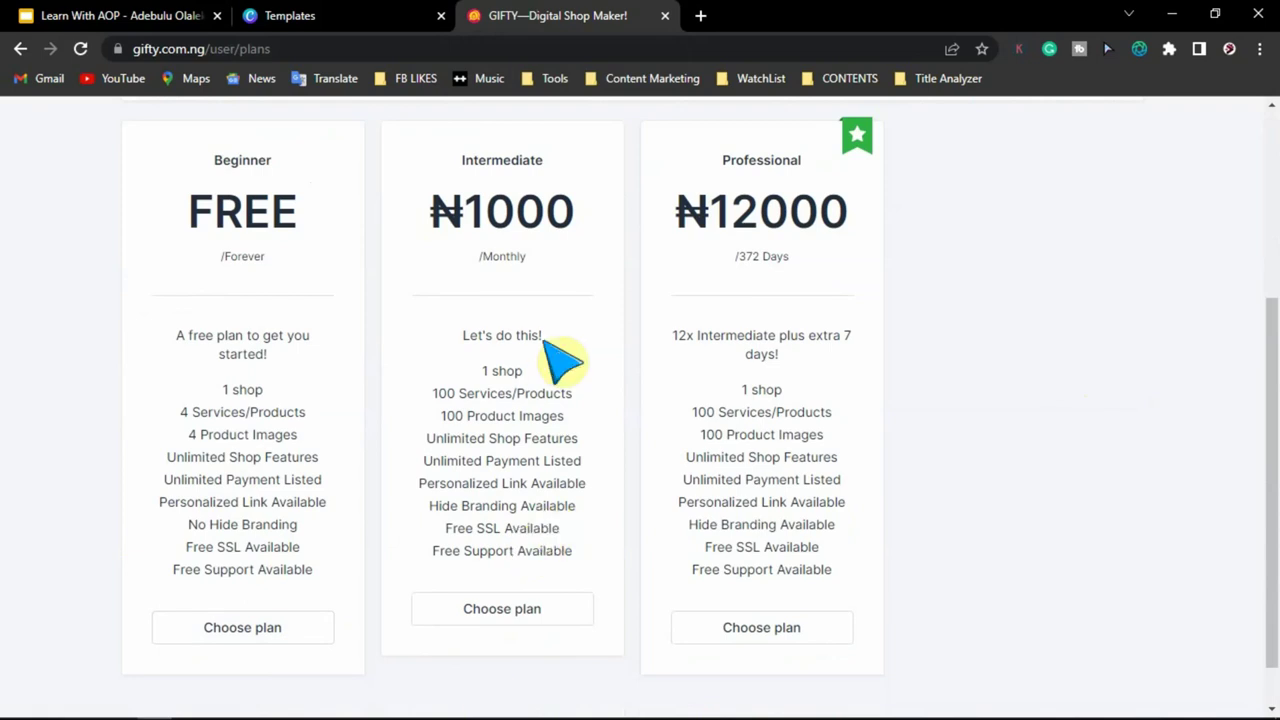
scroll(530, 366, "up", 3)
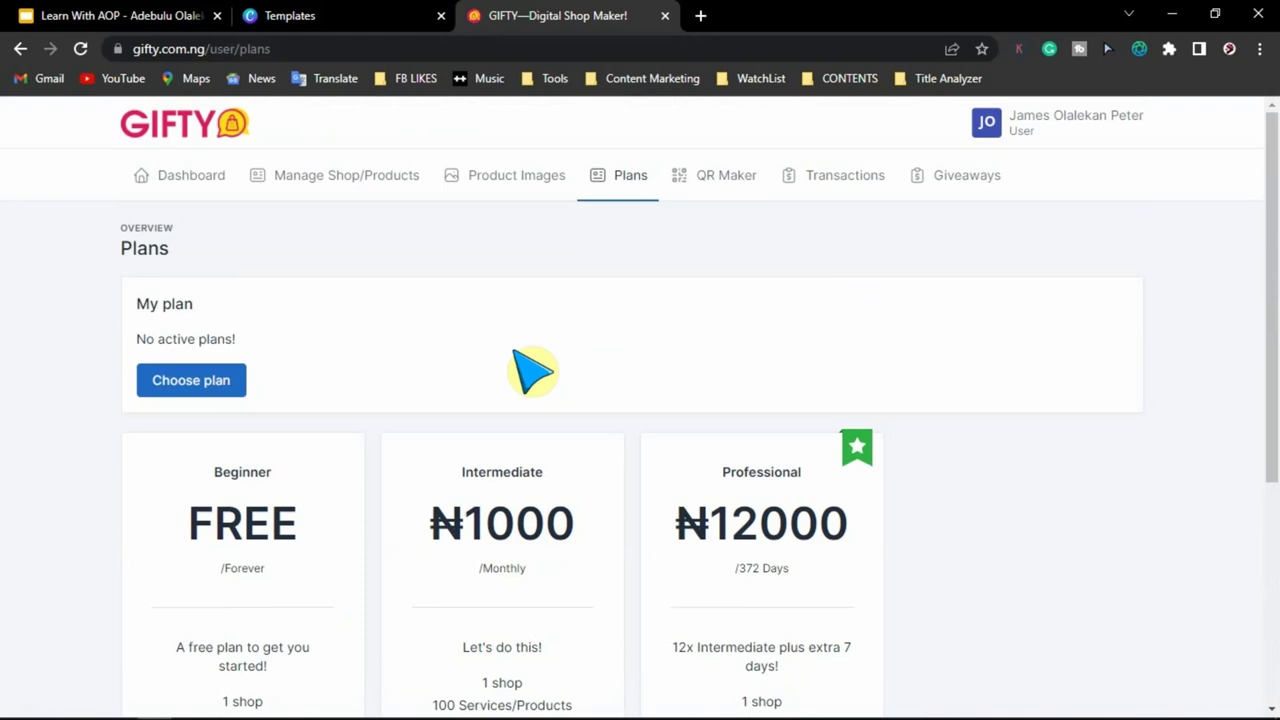
scroll(520, 365, "down", 3)
scroll(385, 410, "up", 3)
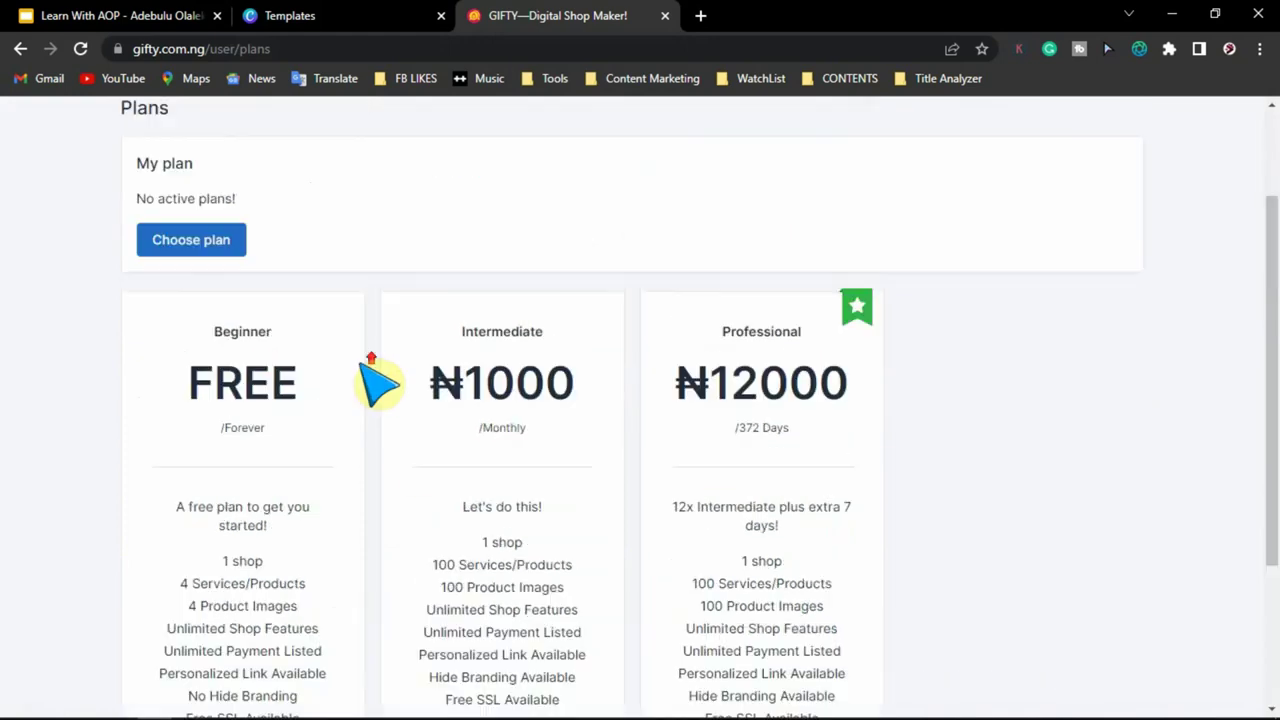
scroll(380, 390, "down", 3)
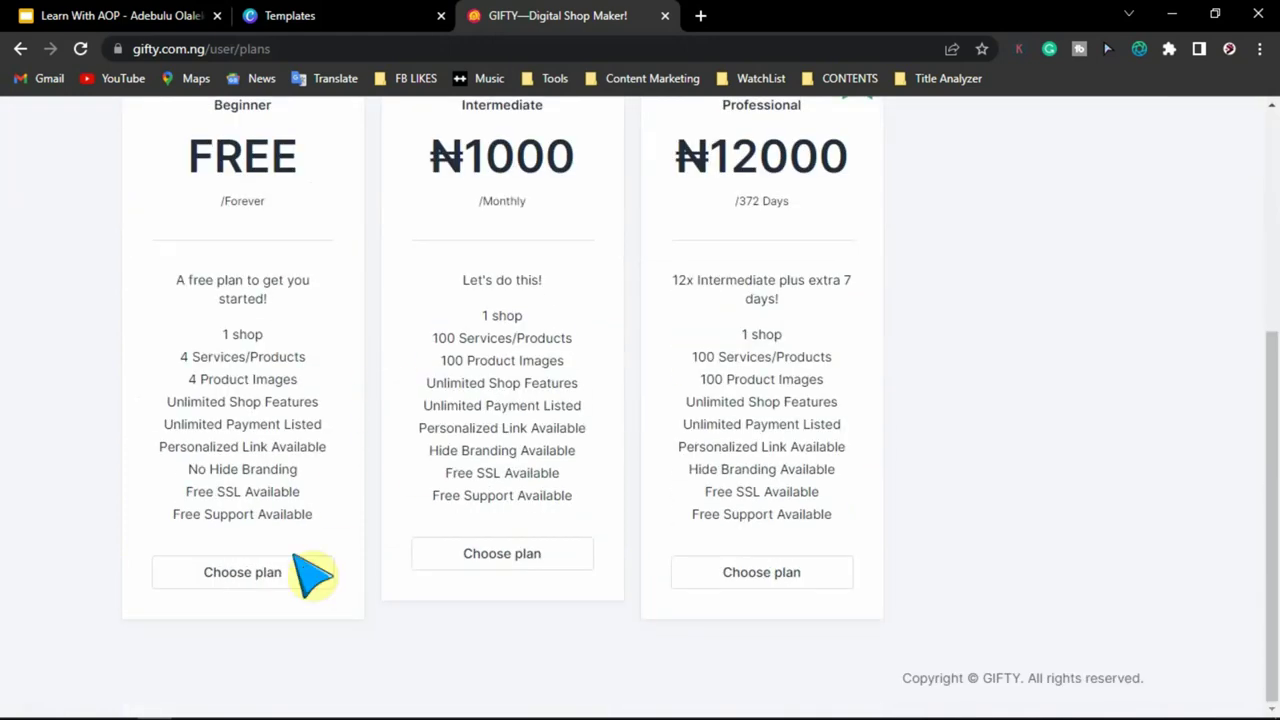
left_click(262, 582)
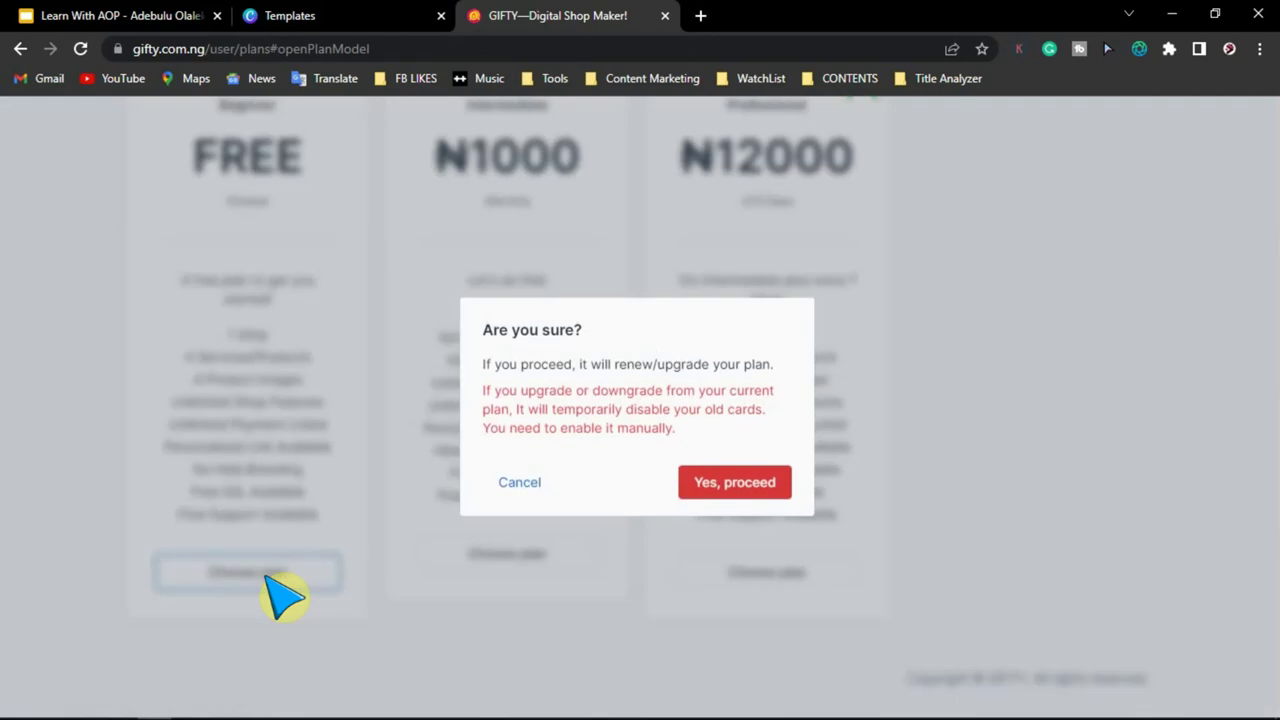
left_click(740, 484)
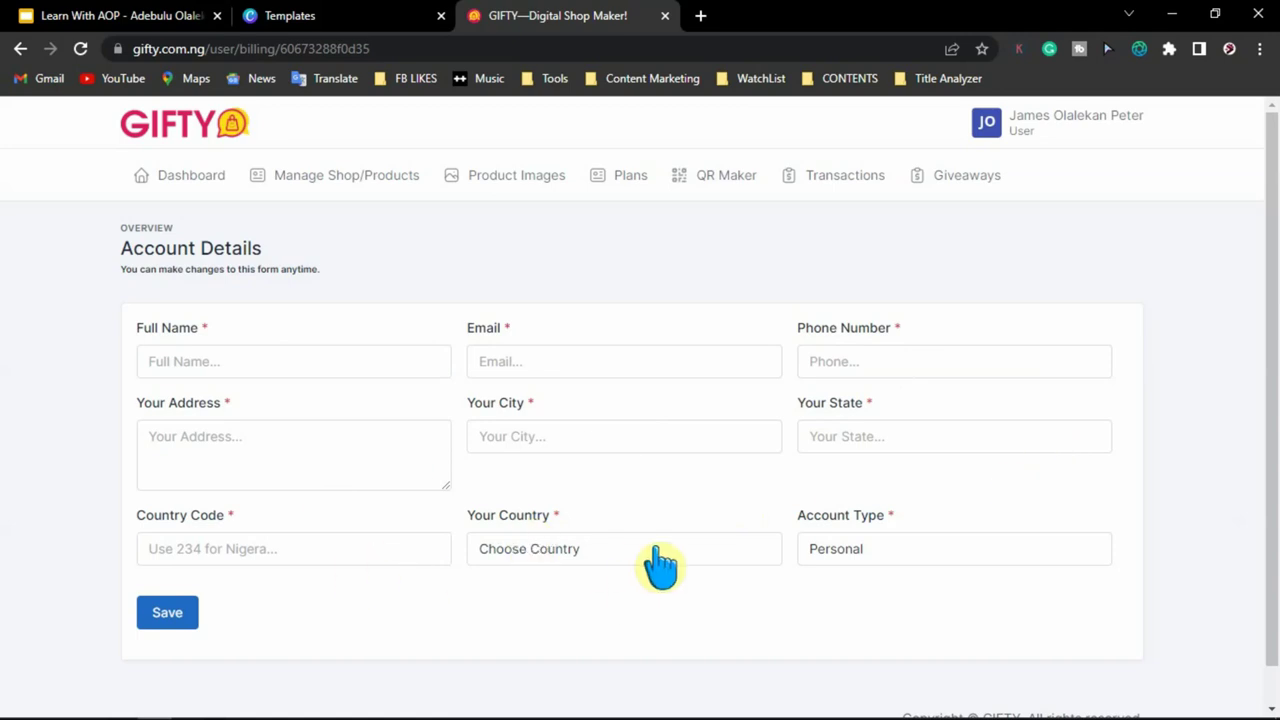
- Autofill the full name, e-mail and phone from saved data and begin entering the address
left_click(220, 359)
type("O")
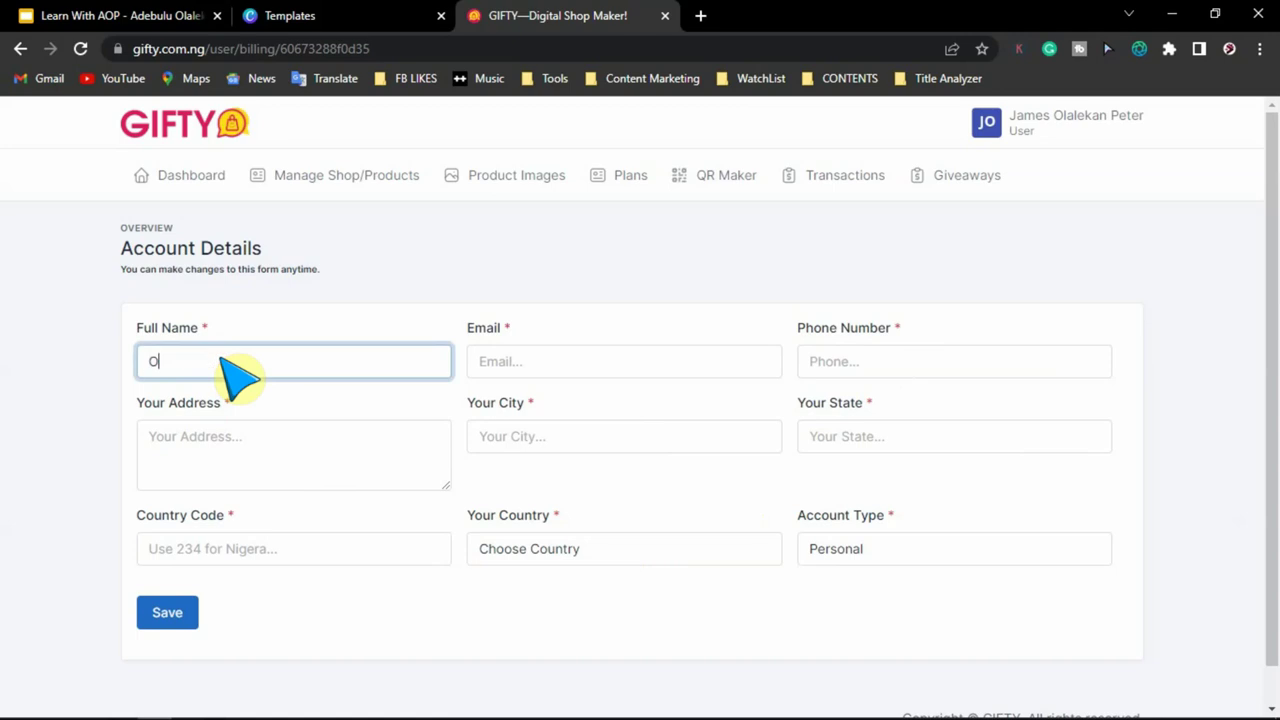
key("Down")
key("Return")
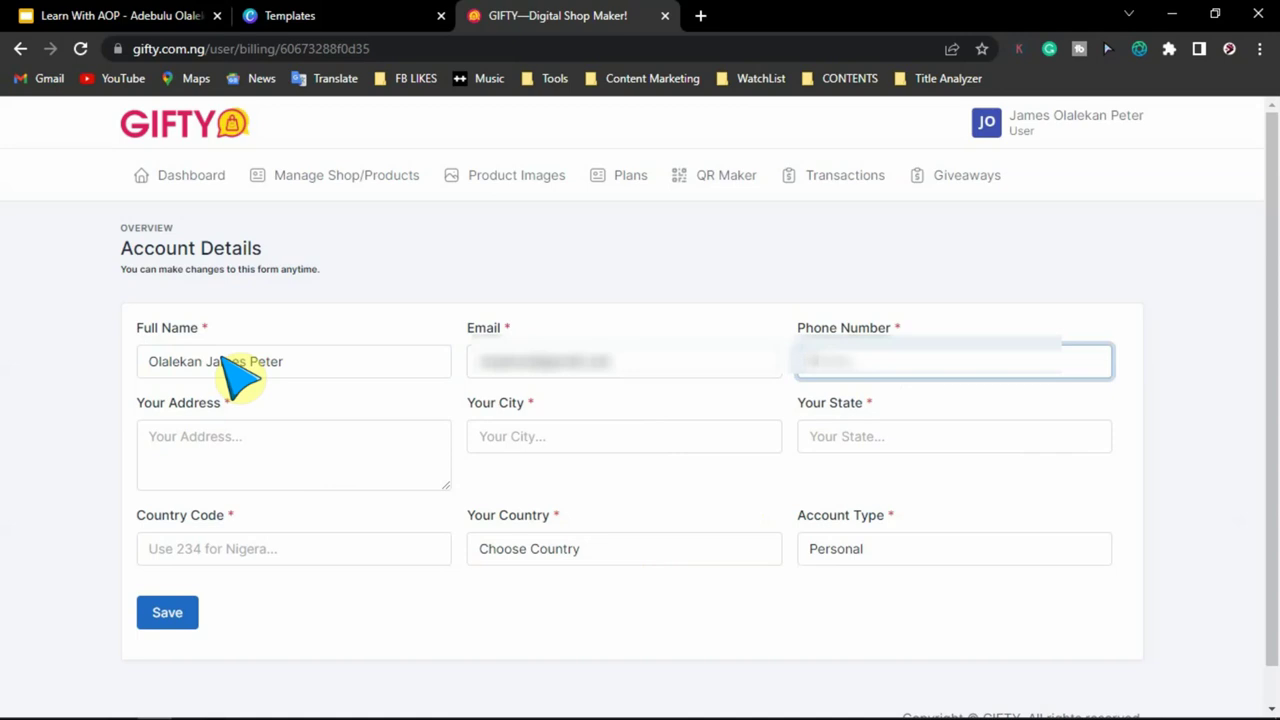
left_click(184, 443)
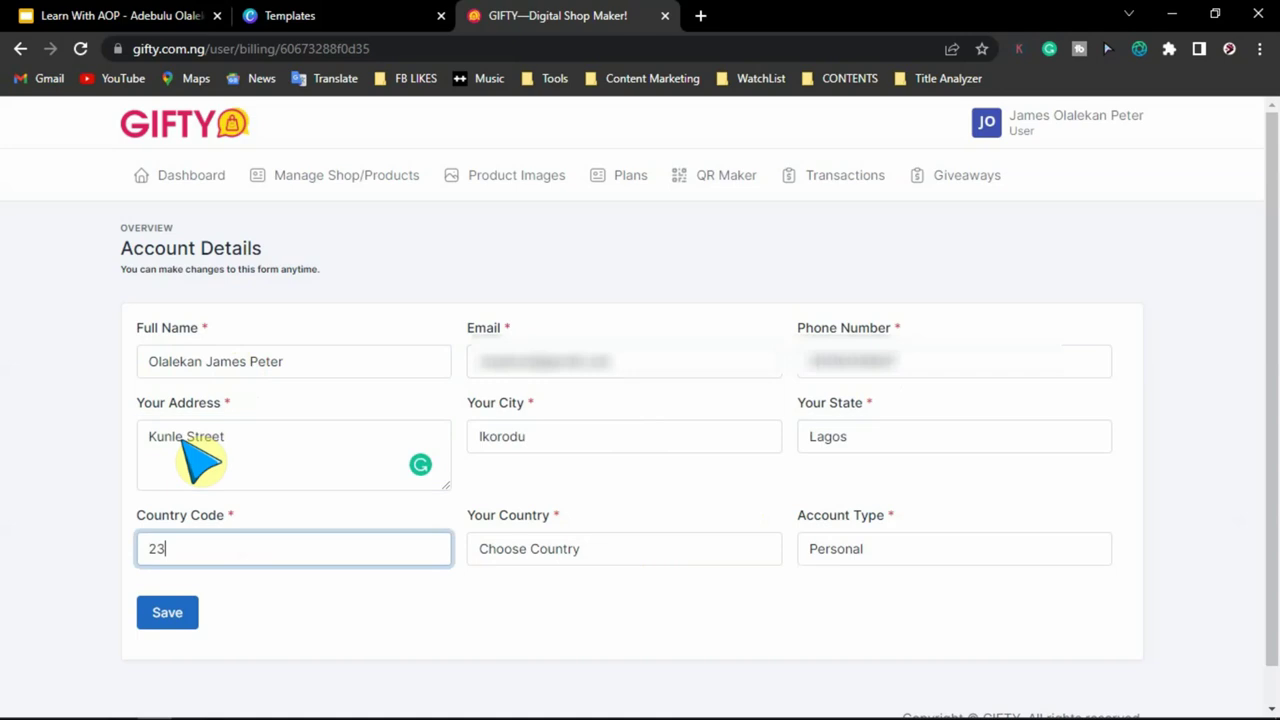
type("4")
- Set the country to Nigeria and account type to Business, then save the account details
left_click(523, 552)
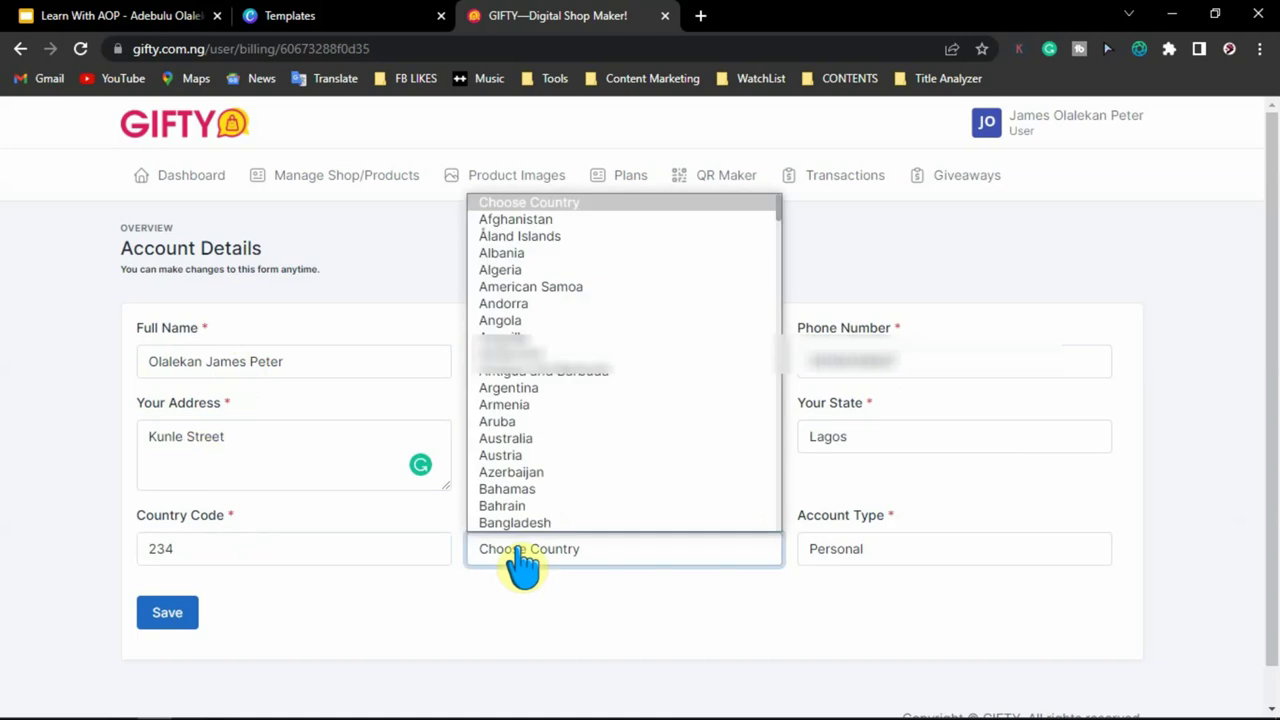
left_click(580, 440)
left_click(857, 552)
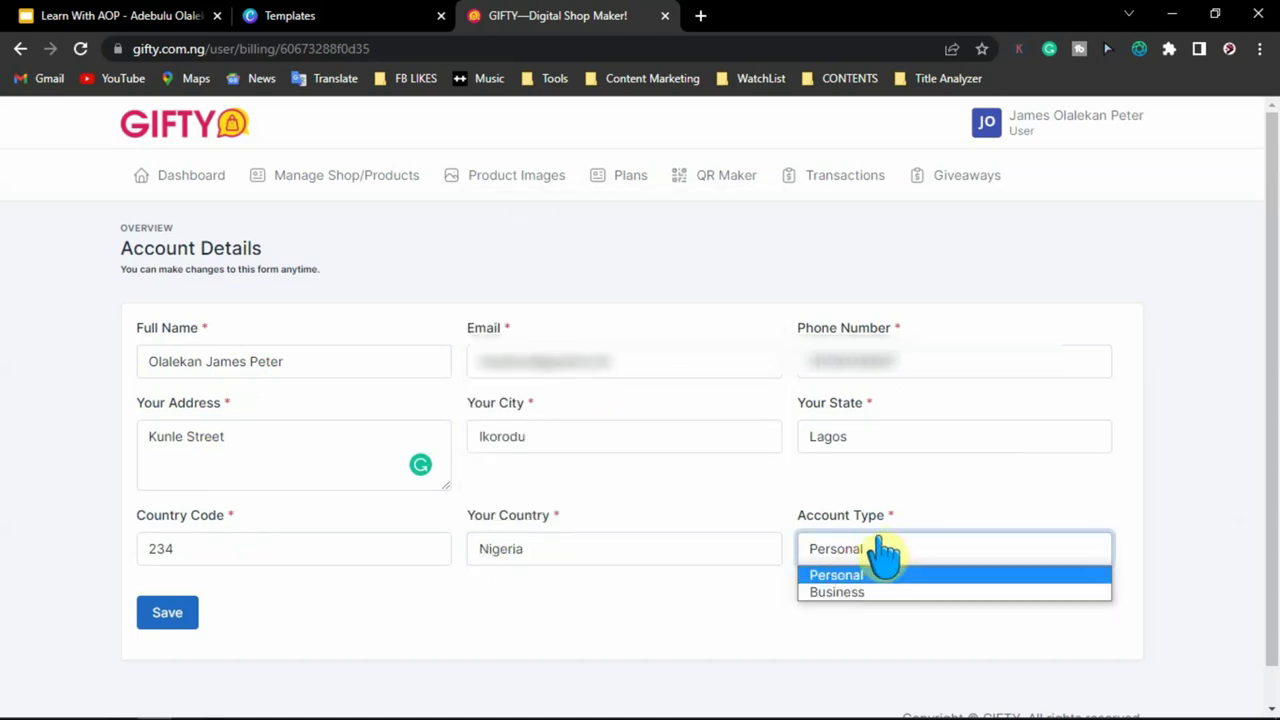
left_click(924, 594)
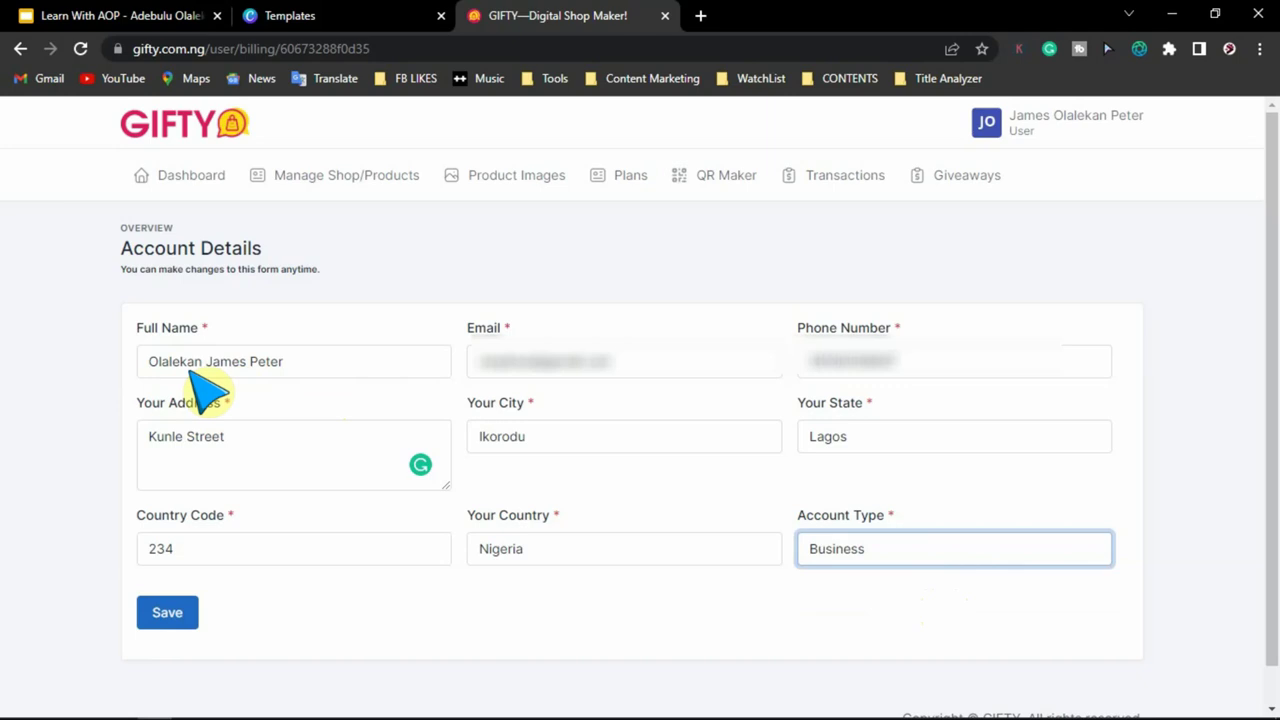
left_click(205, 365)
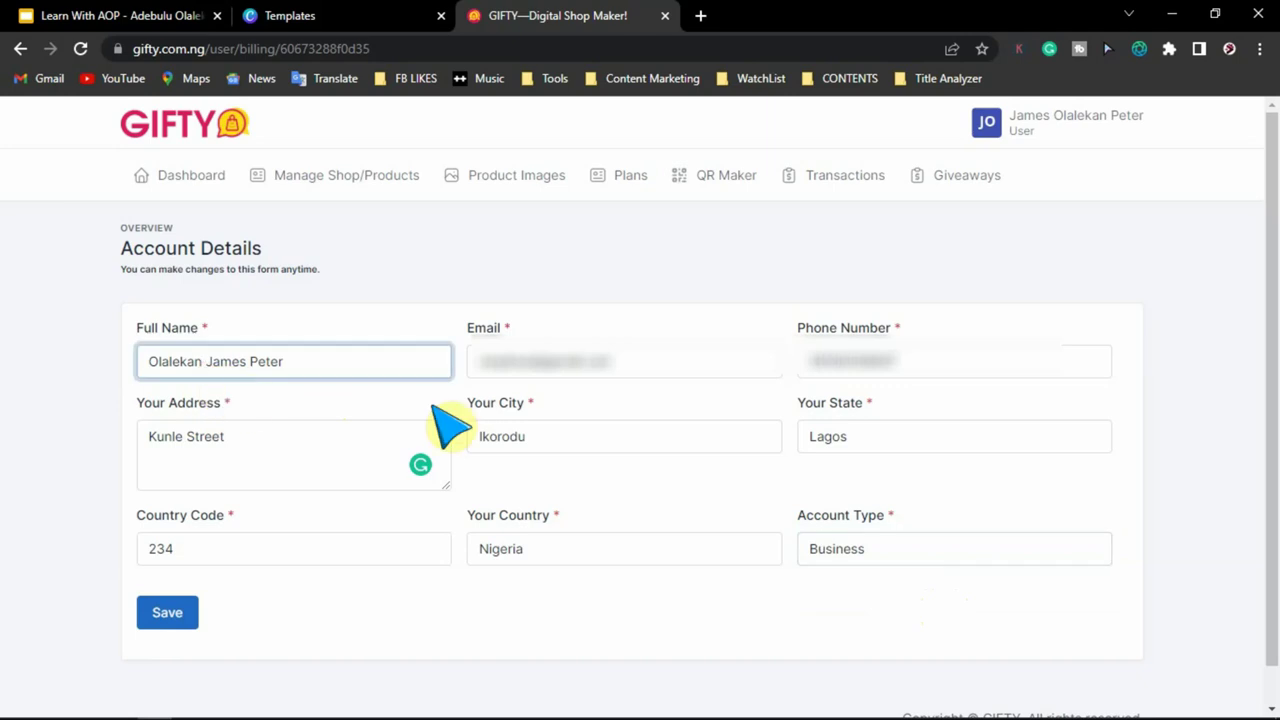
left_click_drag(918, 364, 806, 367)
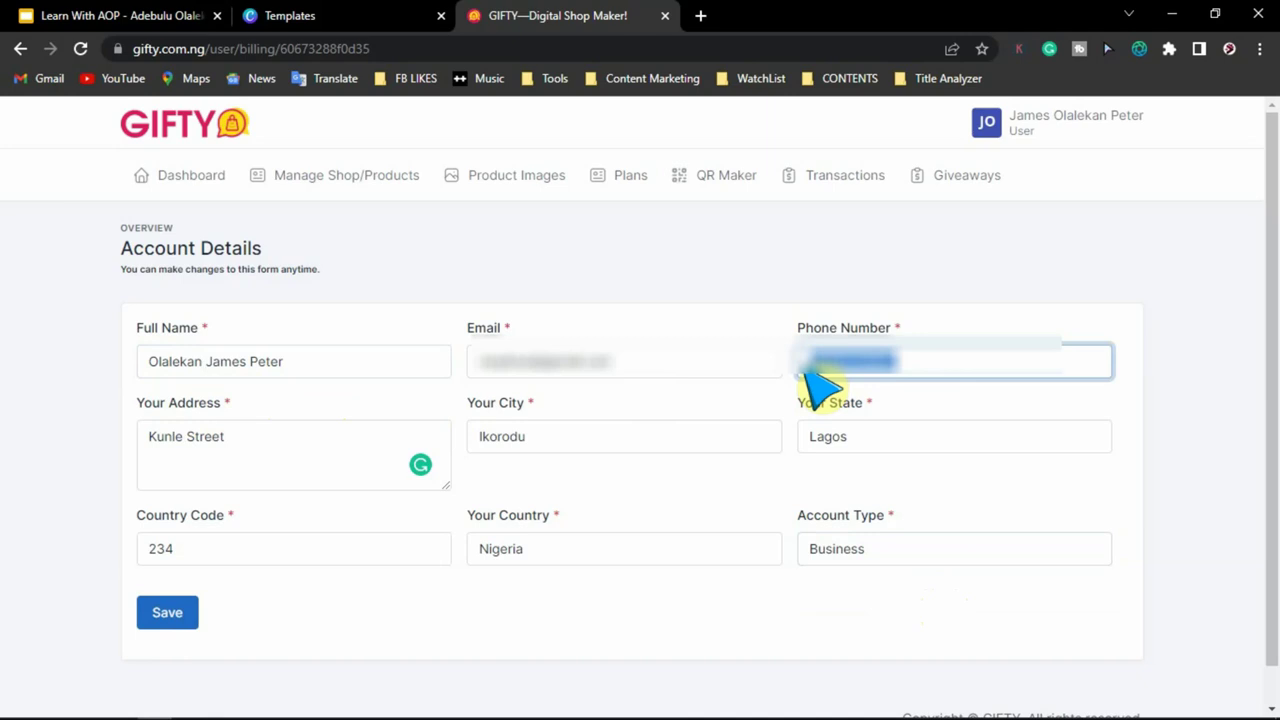
left_click(167, 612)
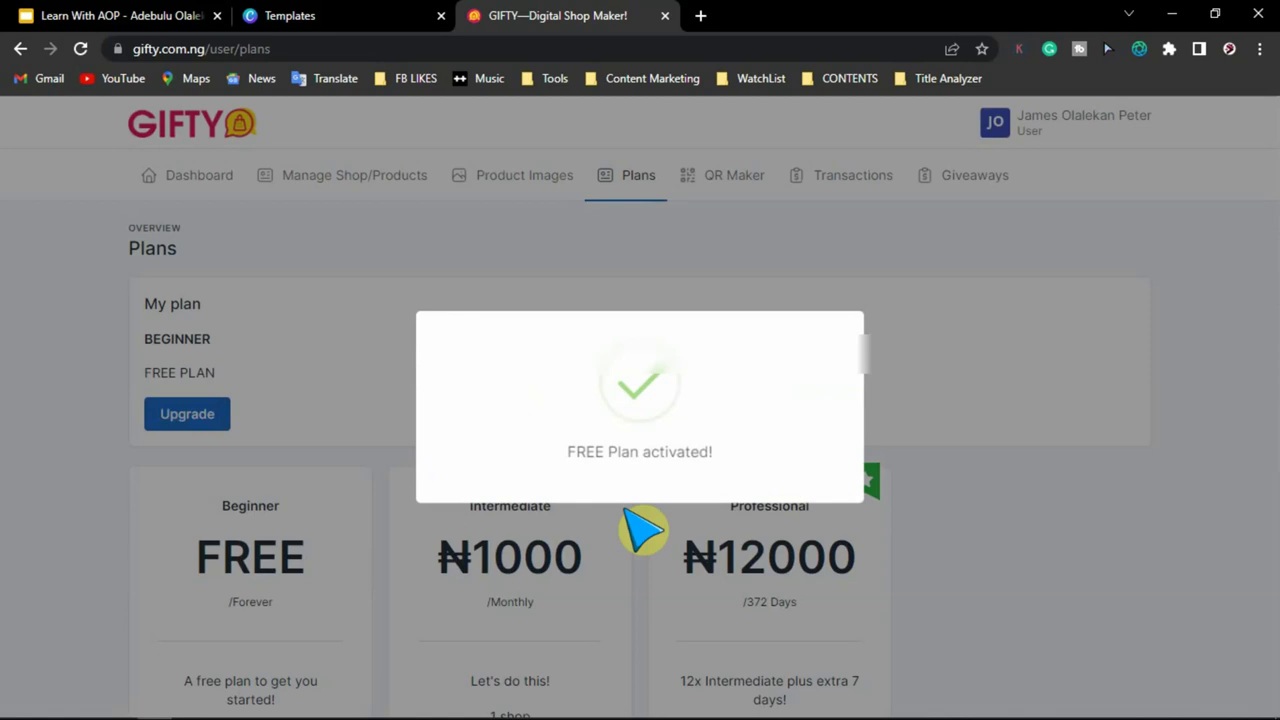
- Open the Product Images Media Library, which shows no media yet
scroll(1145, 575, "down", 3)
scroll(1145, 575, "up", 3)
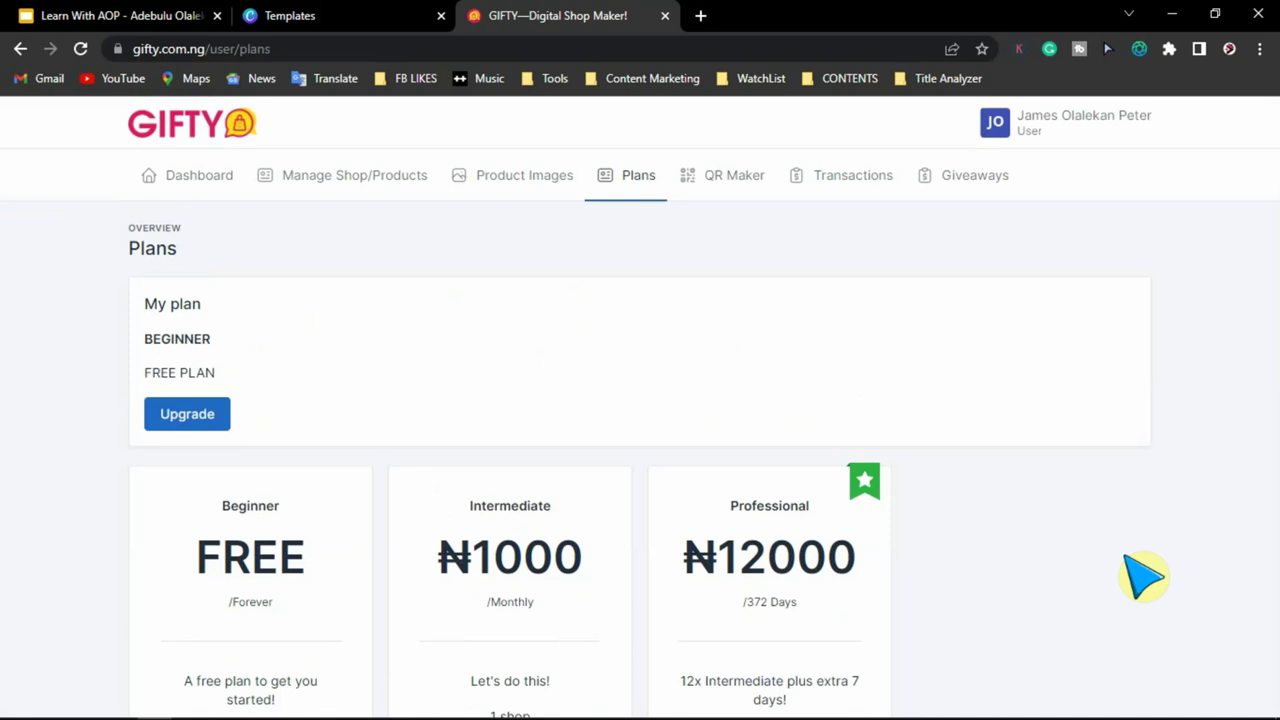
left_click(520, 176)
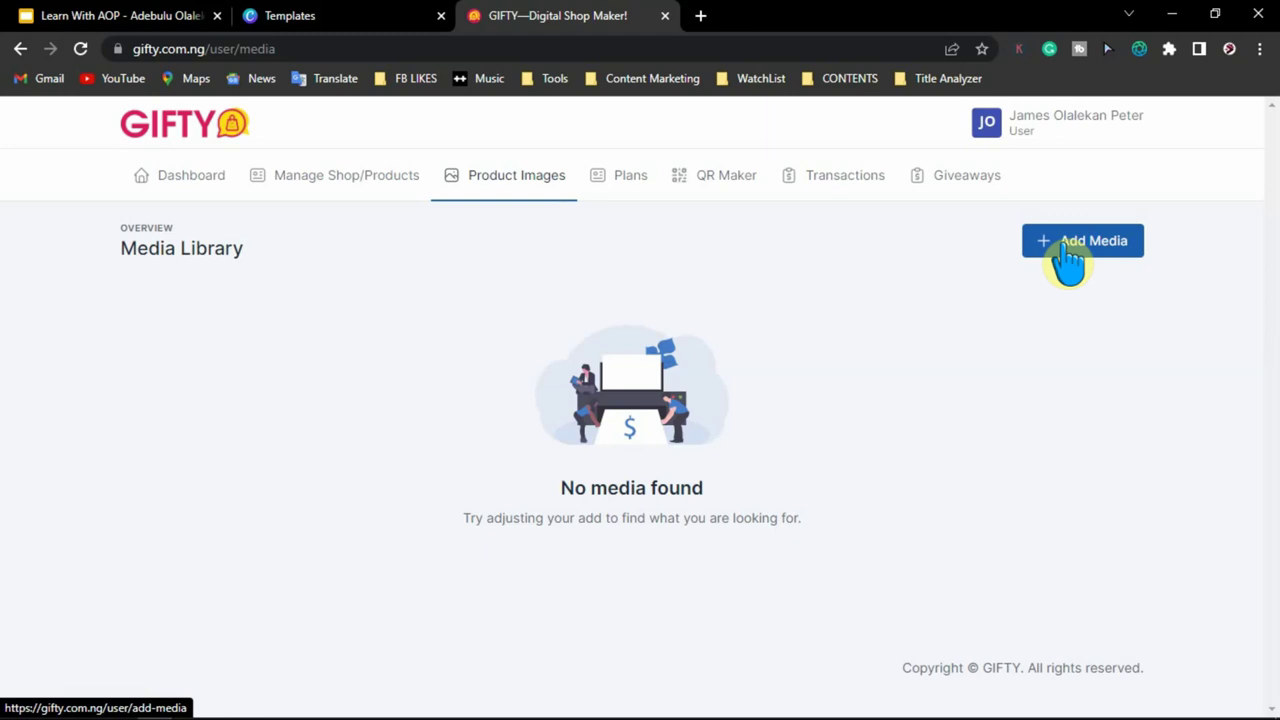
- Upload four product photos via Add Media, then go to the Digital Shop list
left_click(1082, 248)
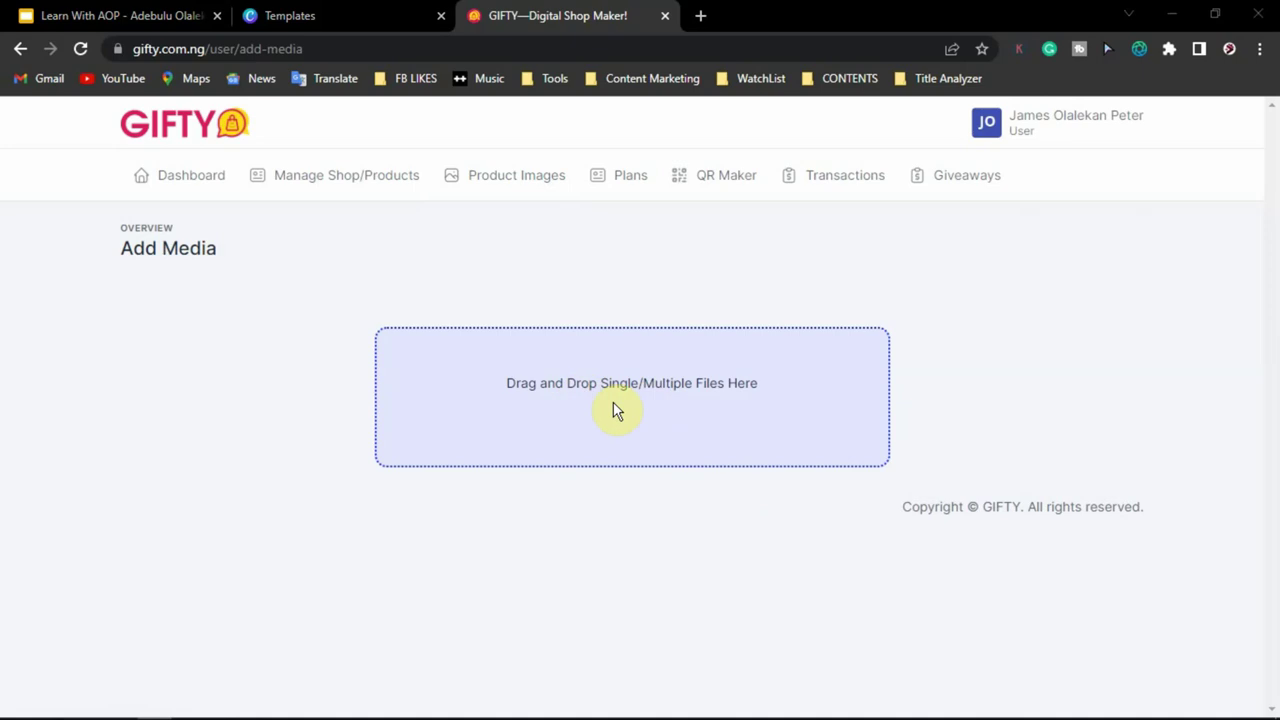
left_click(619, 403)
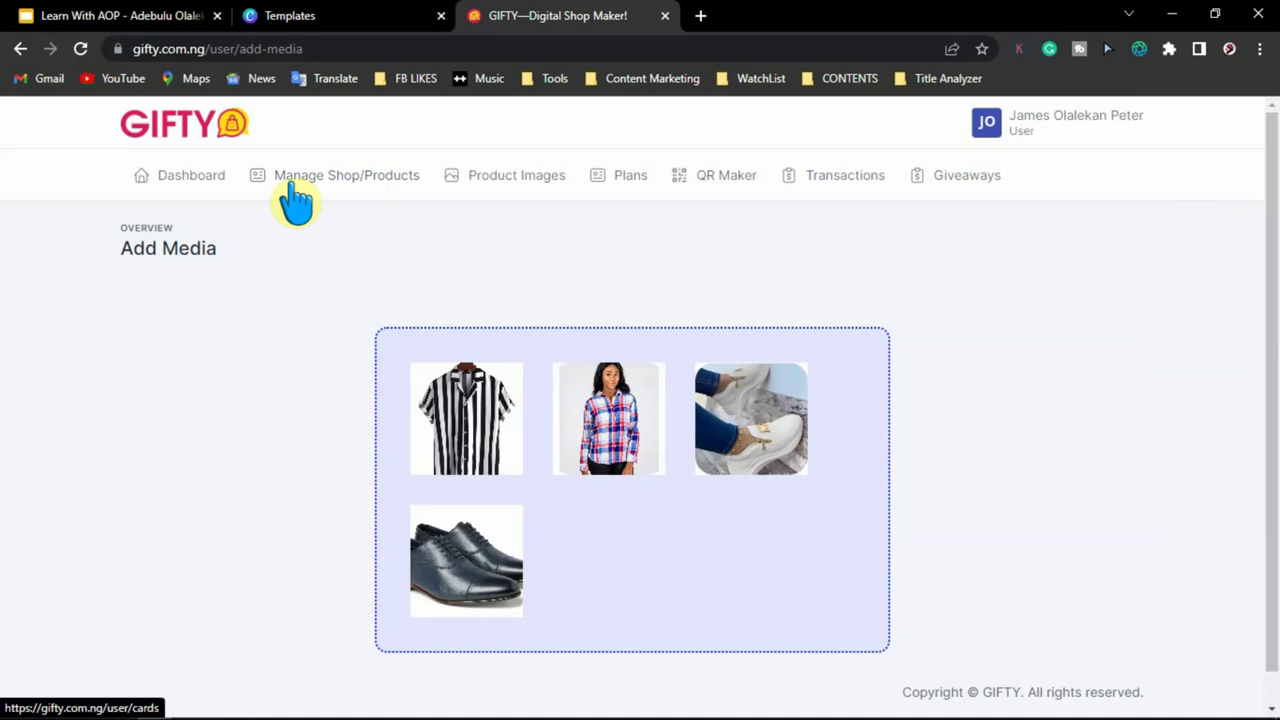
left_click(358, 186)
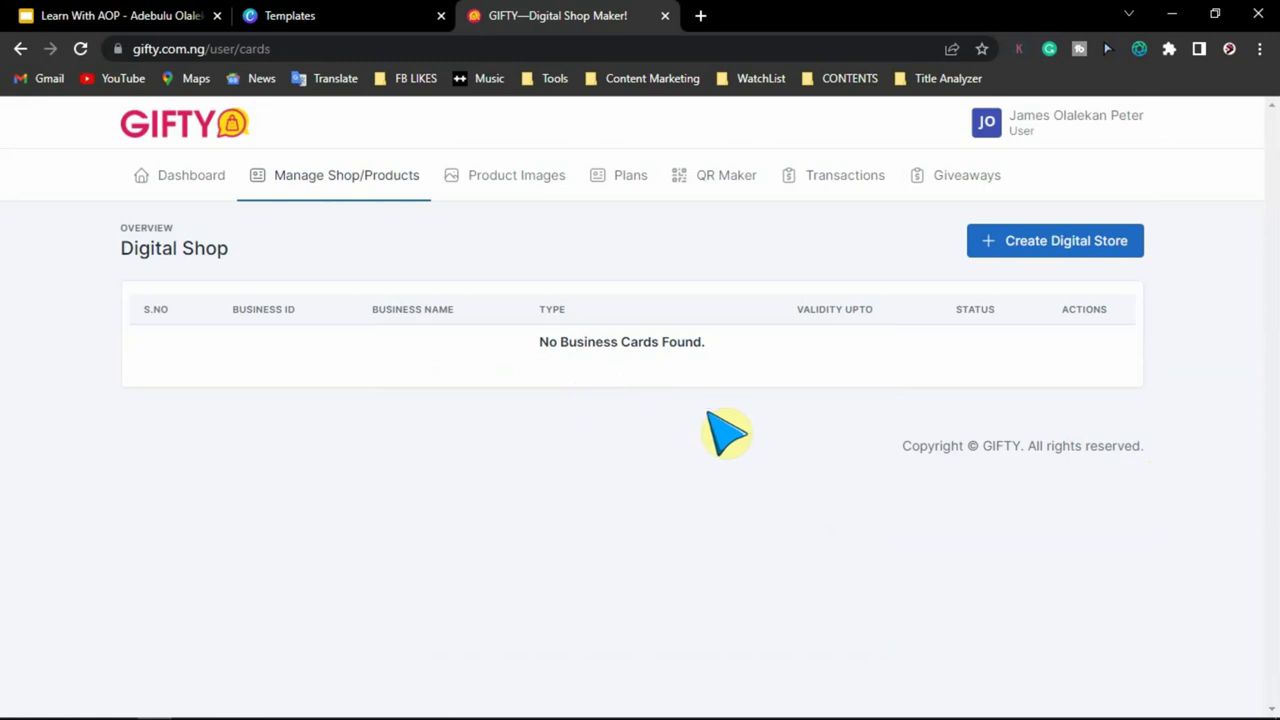
- Start a new digital store with green card colour, English, and logo Gold Luxury Initial Circle Logo.png
left_click(1086, 244)
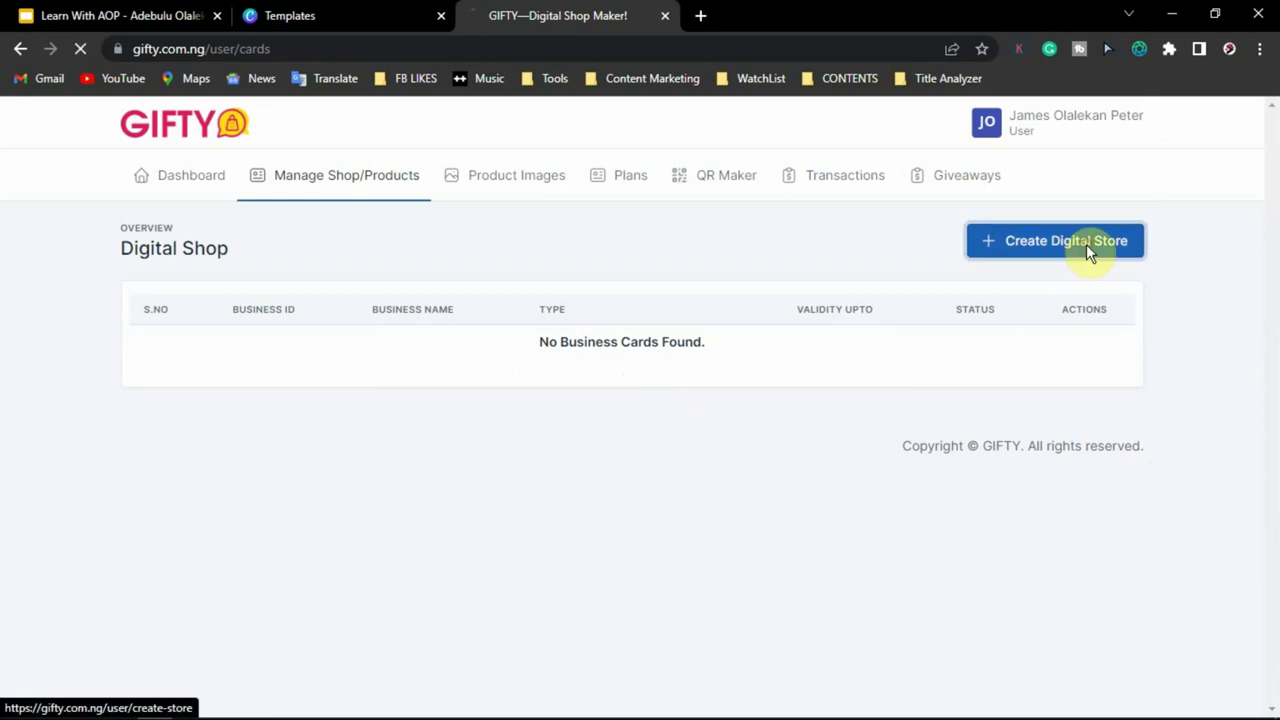
scroll(390, 228, "down", 1)
scroll(294, 229, "up", 2)
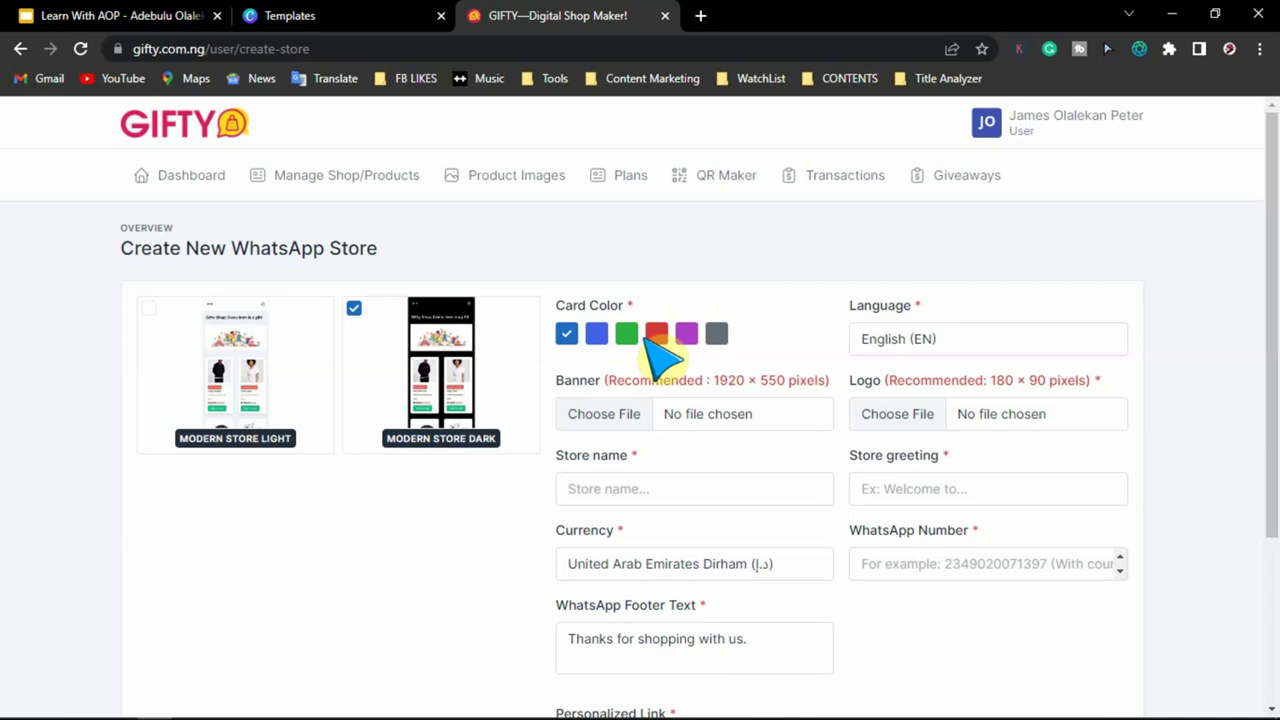
left_click(627, 336)
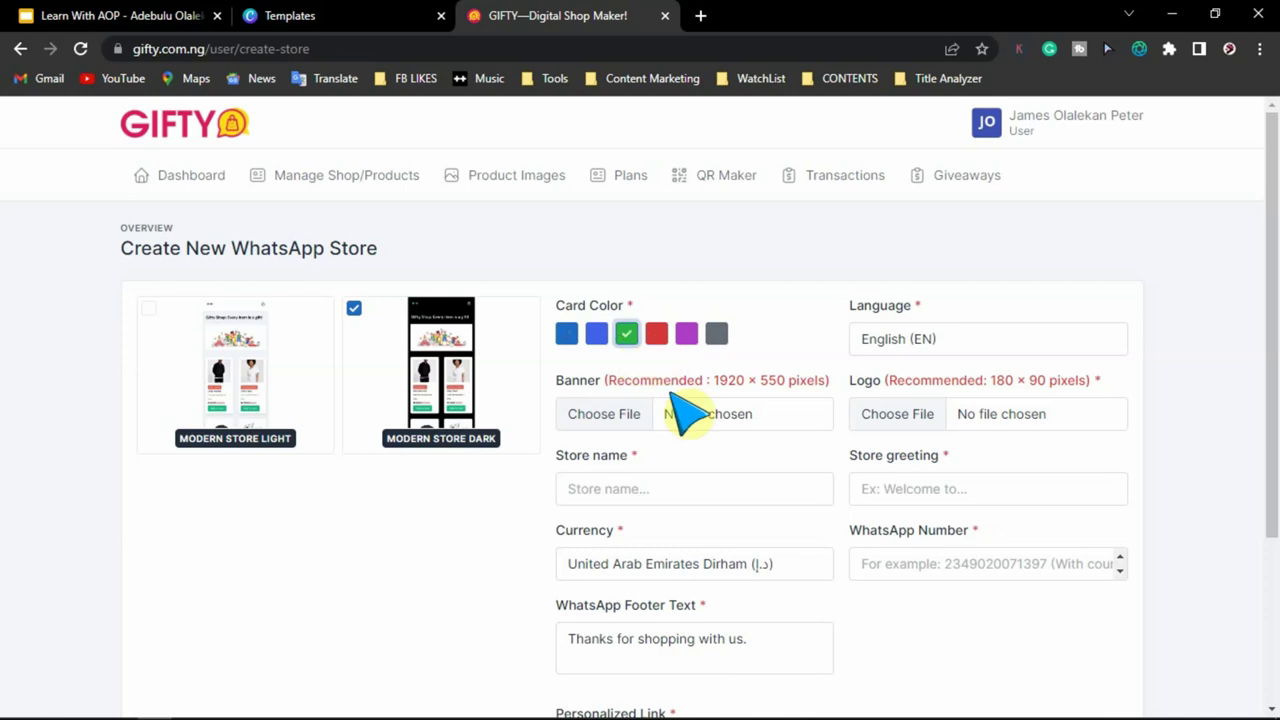
left_click(975, 342)
left_click(978, 364)
left_click(897, 418)
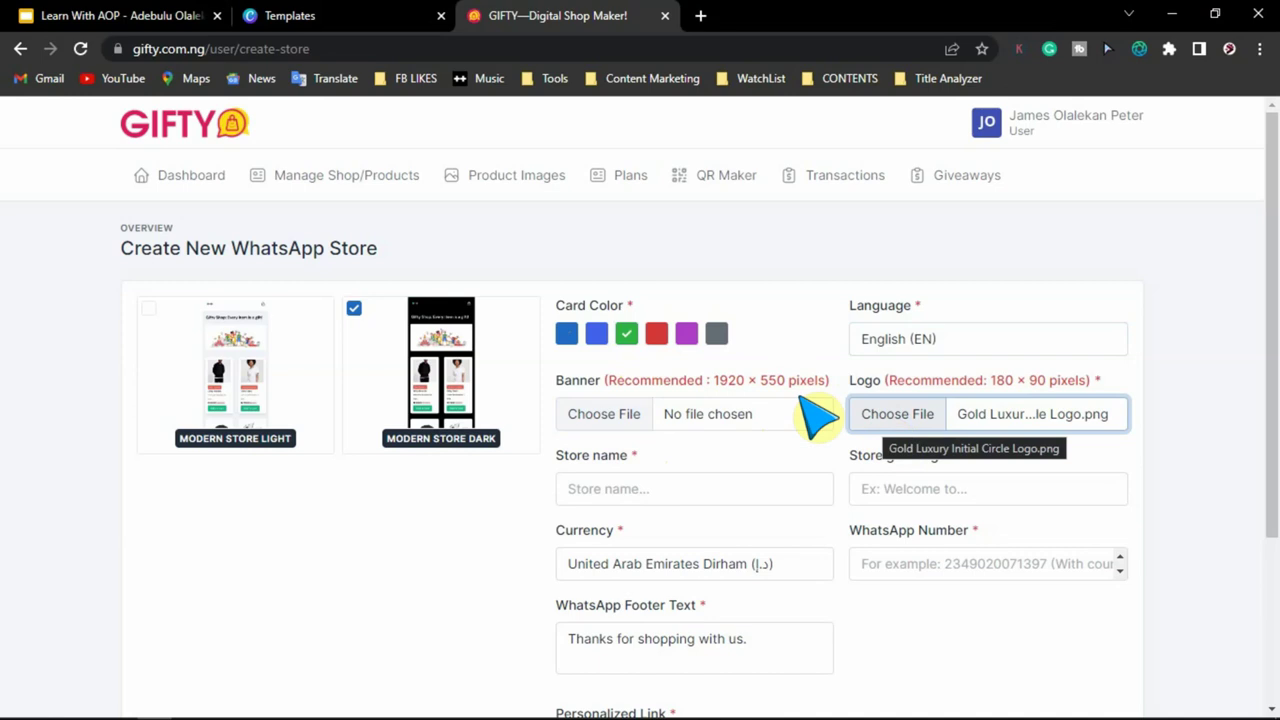
left_click(335, 15)
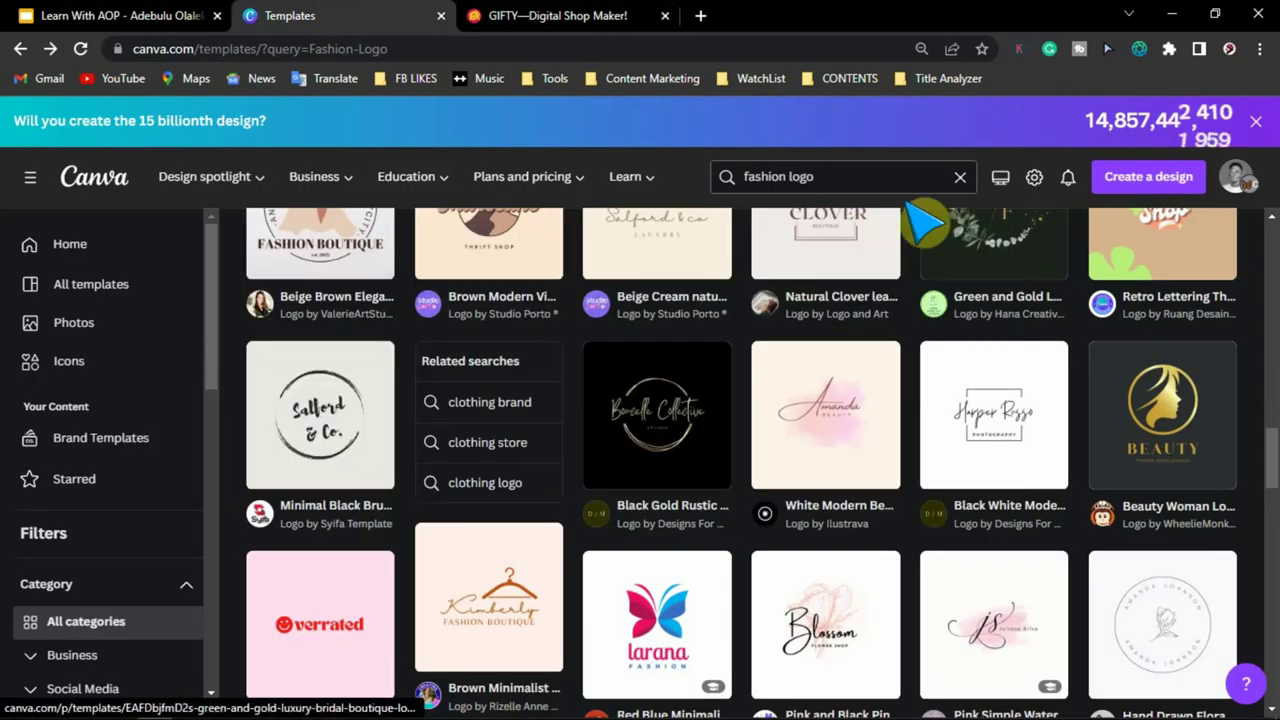
- Create a blank 1920 × 550 px custom-size Canva design matching GIFTY's recommended banner size
left_click(826, 180)
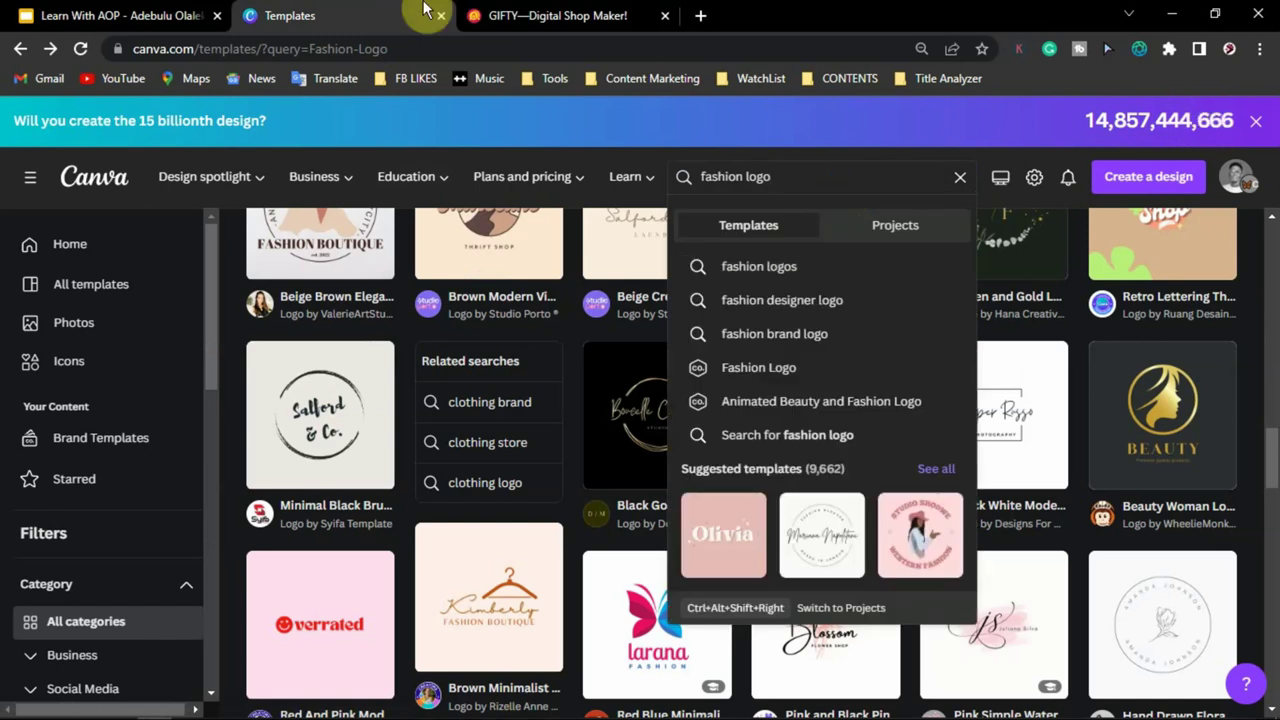
left_click(478, 15)
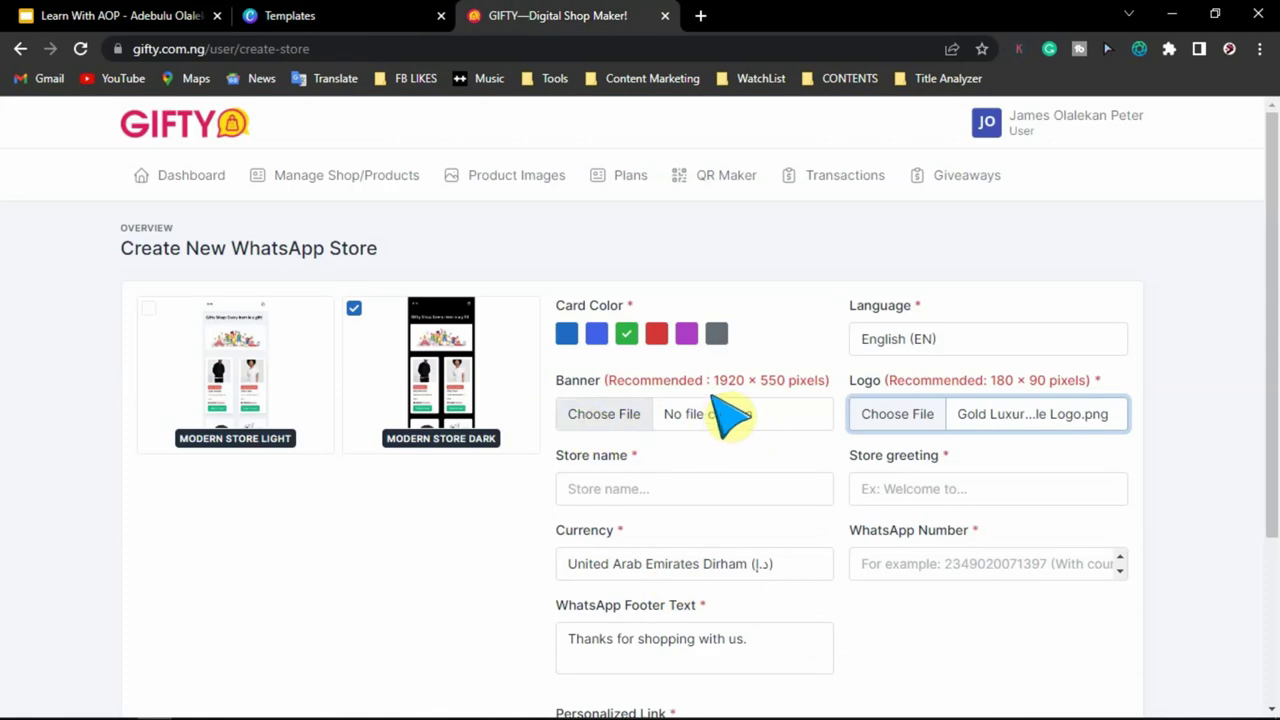
left_click_drag(713, 385, 786, 385)
left_click(303, 18)
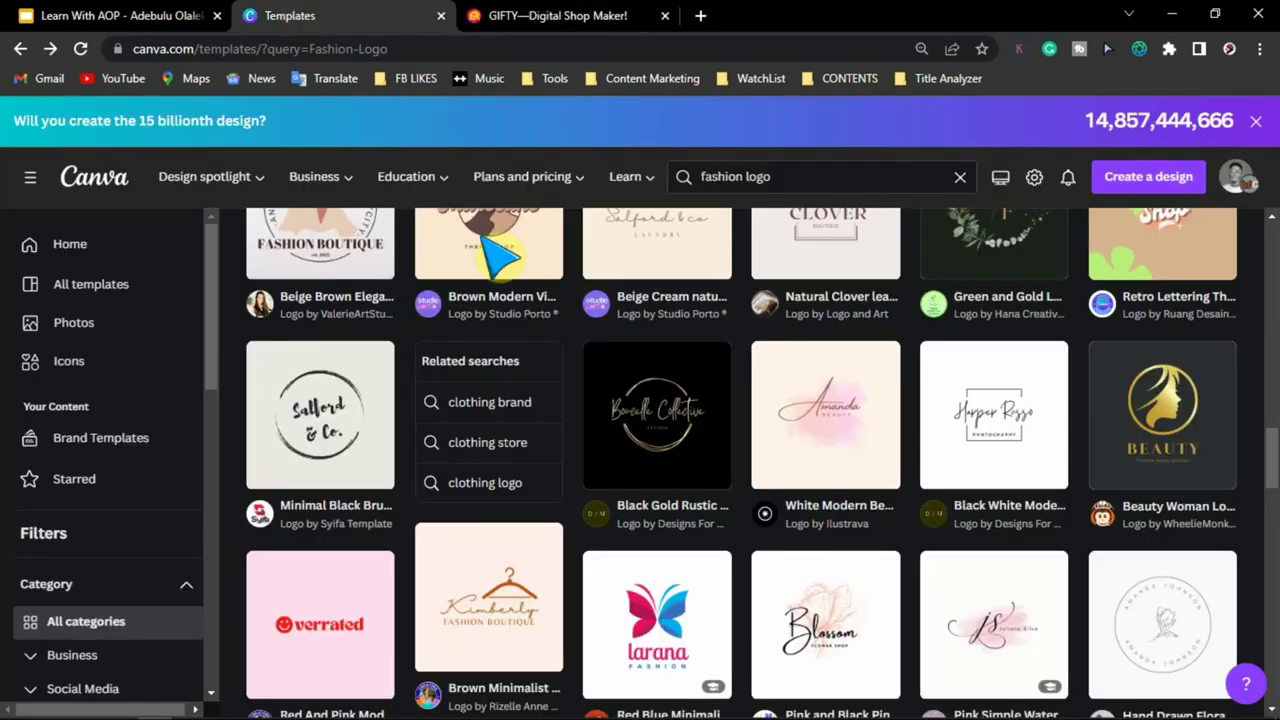
left_click(1165, 190)
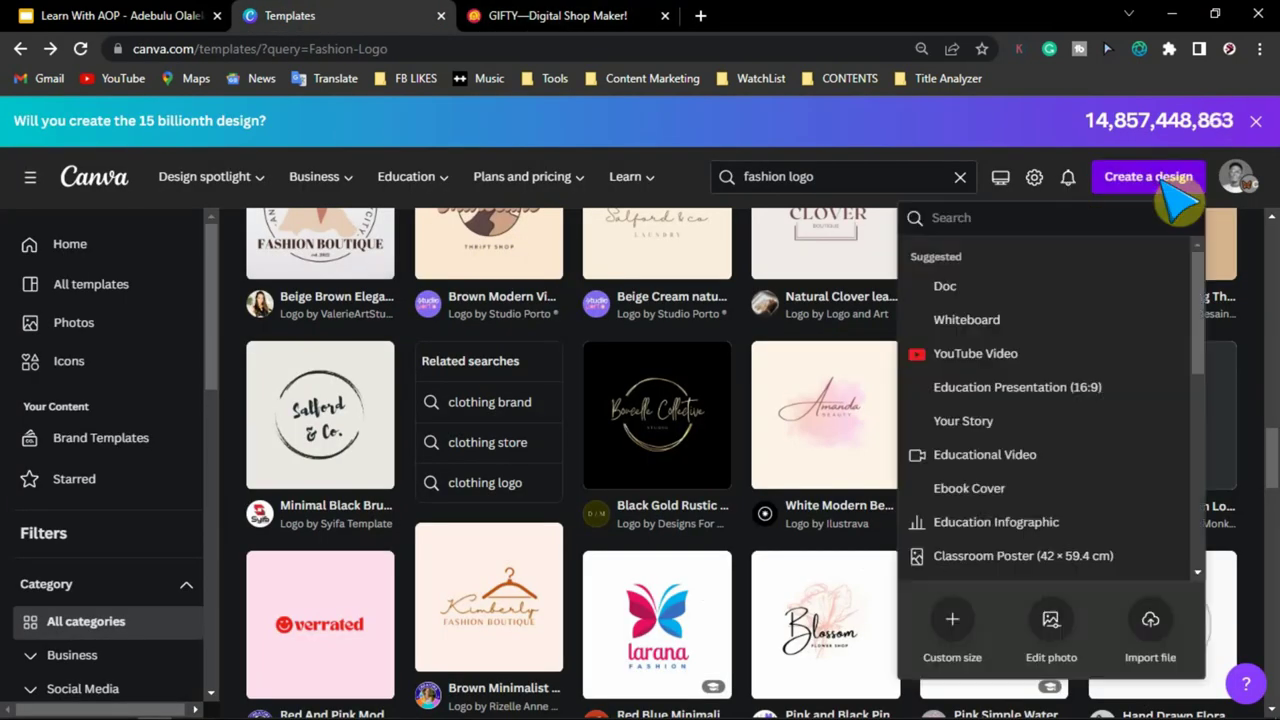
left_click(970, 630)
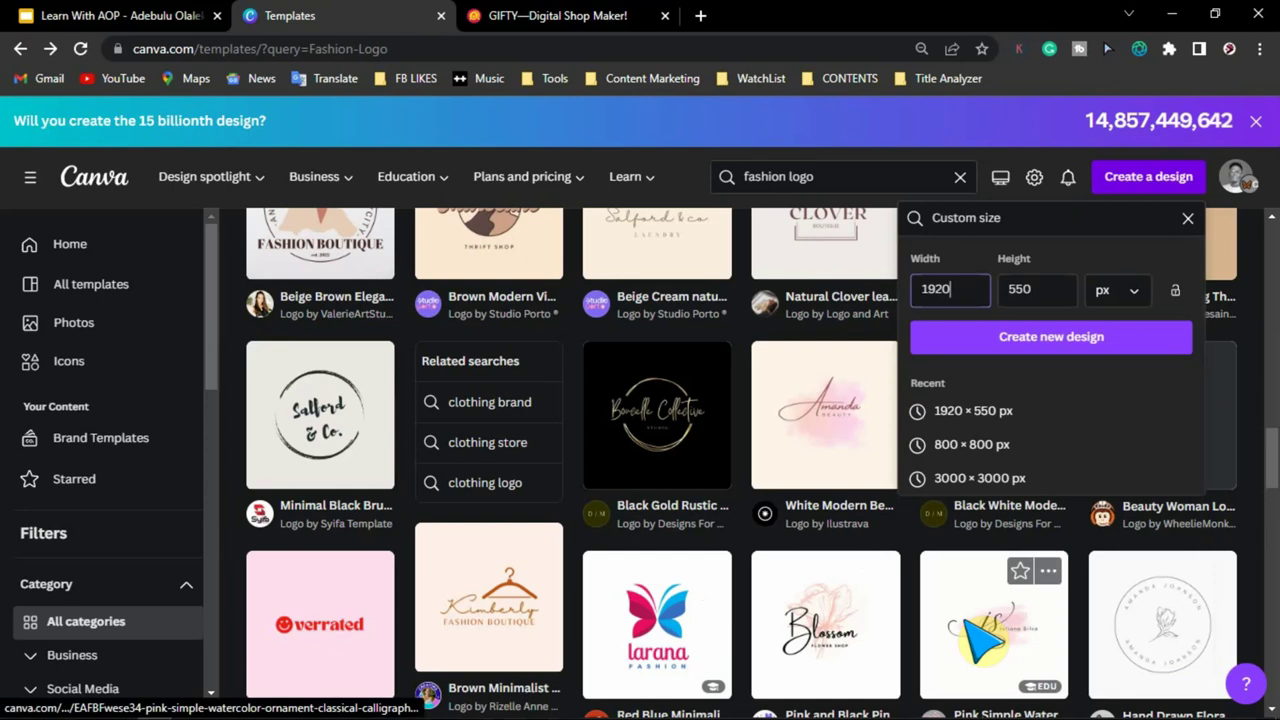
left_click(530, 16)
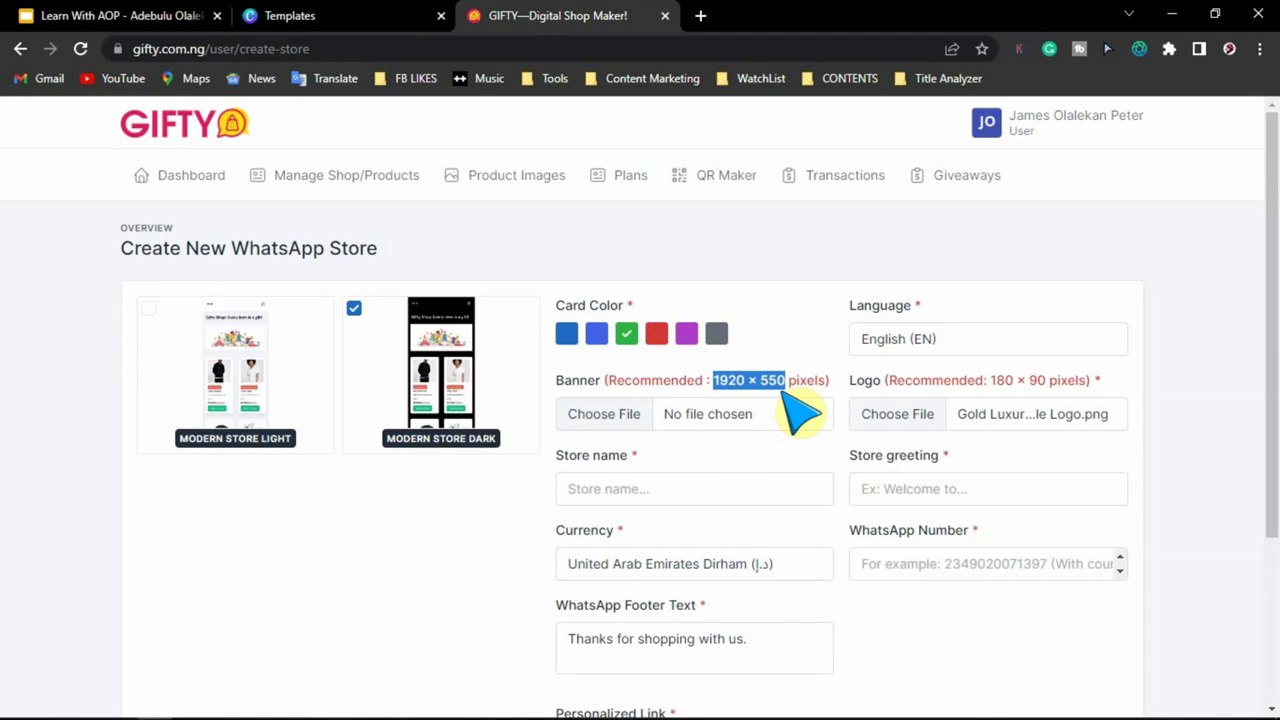
left_click(333, 18)
left_click(962, 298)
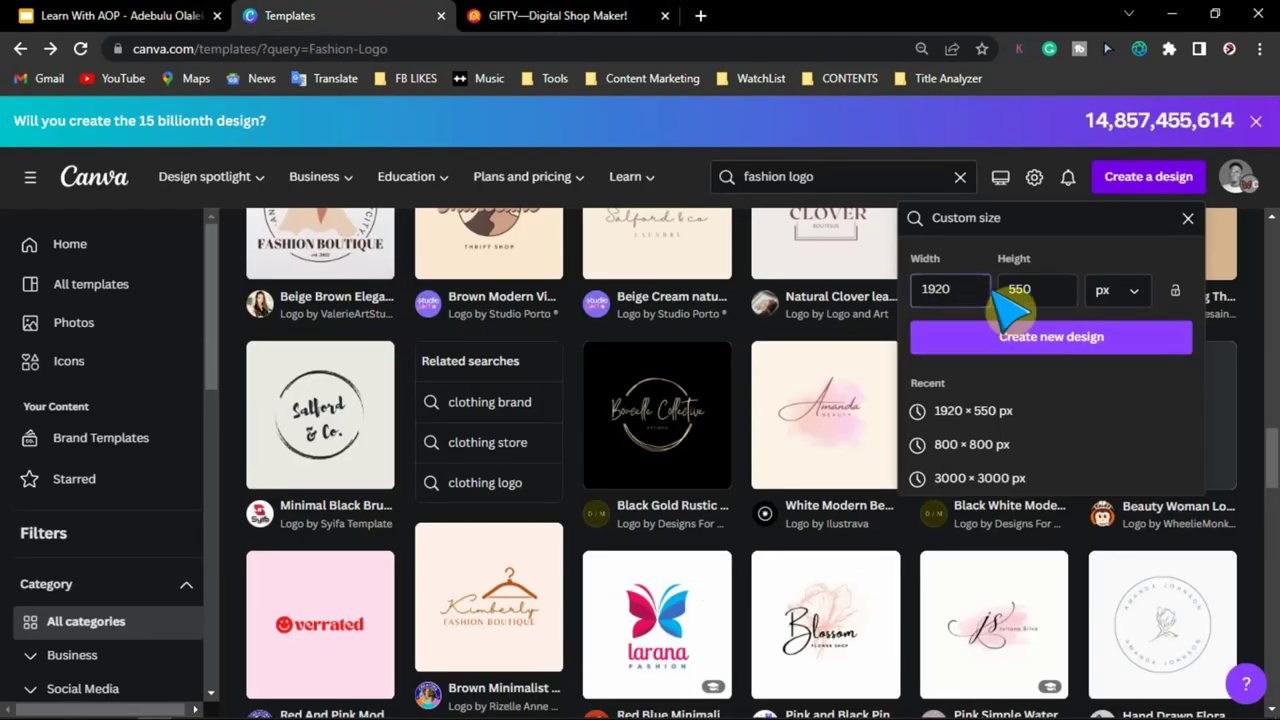
left_click(1052, 338)
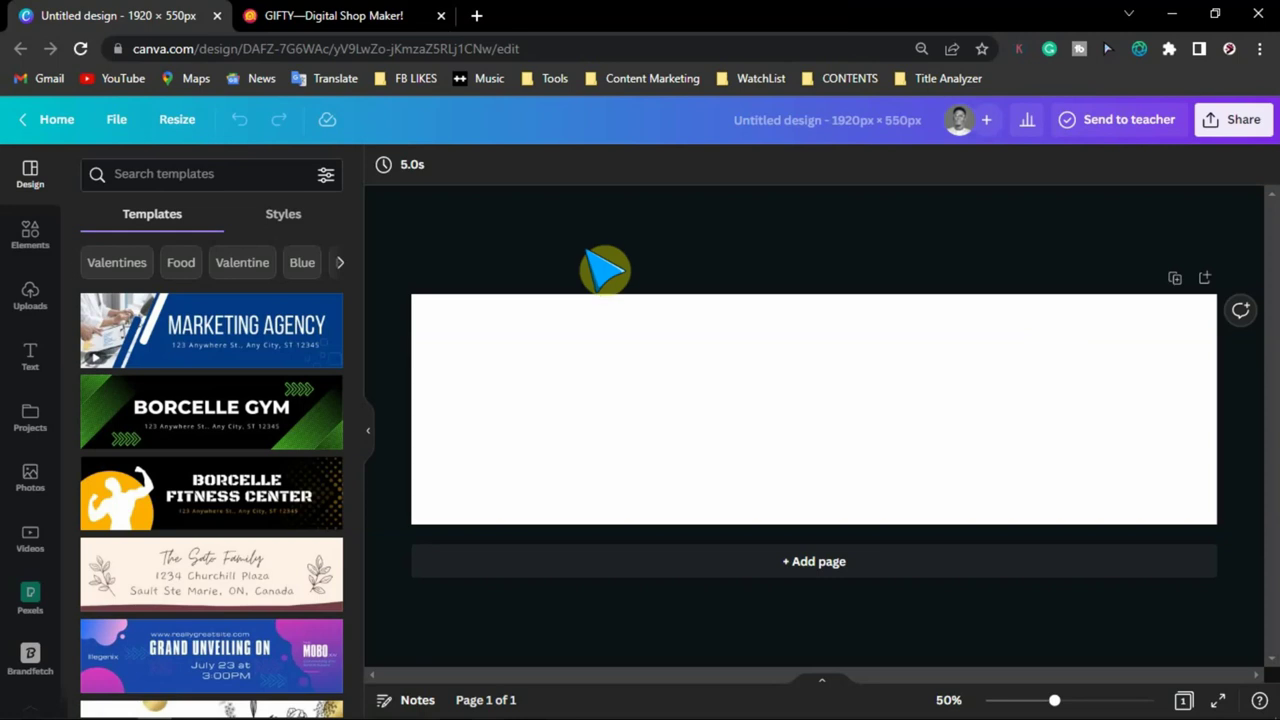
scroll(190, 402, "down", 5)
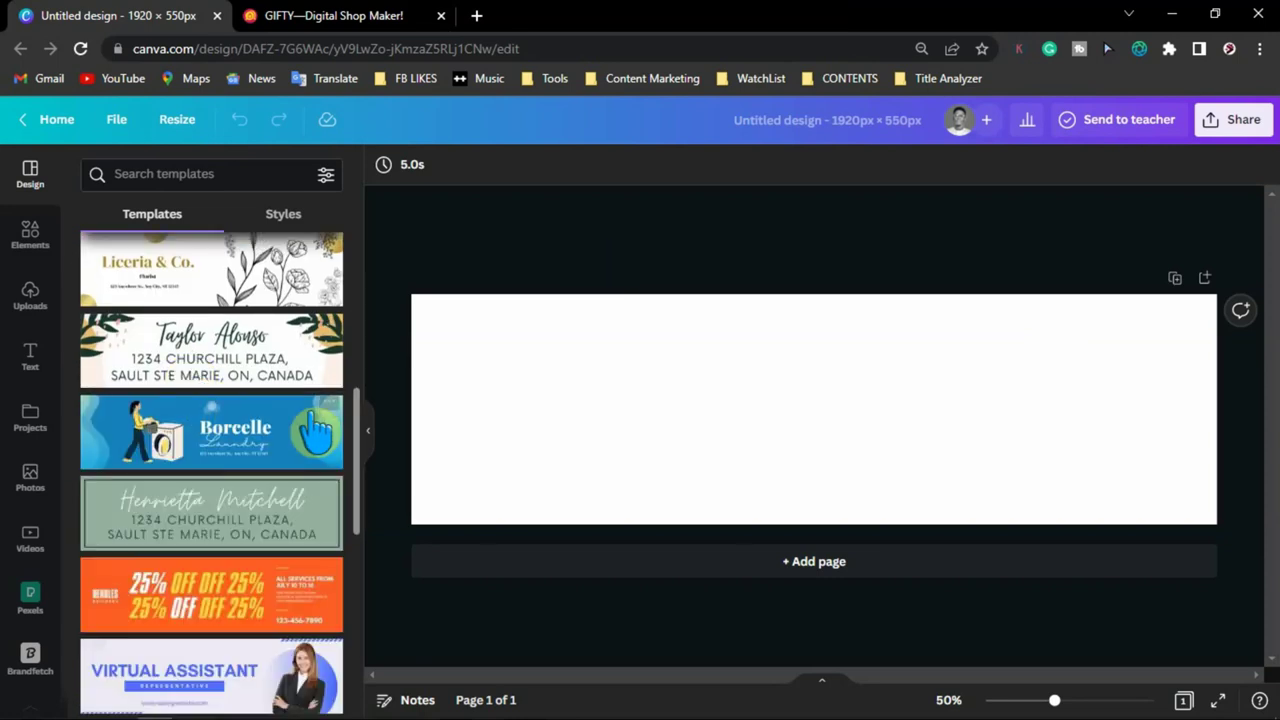
- Apply the Borcelle Gym template and change its text to 'KC WEBSTORE' and 'Welcome to my Store'
scroll(315, 432, "down", 3)
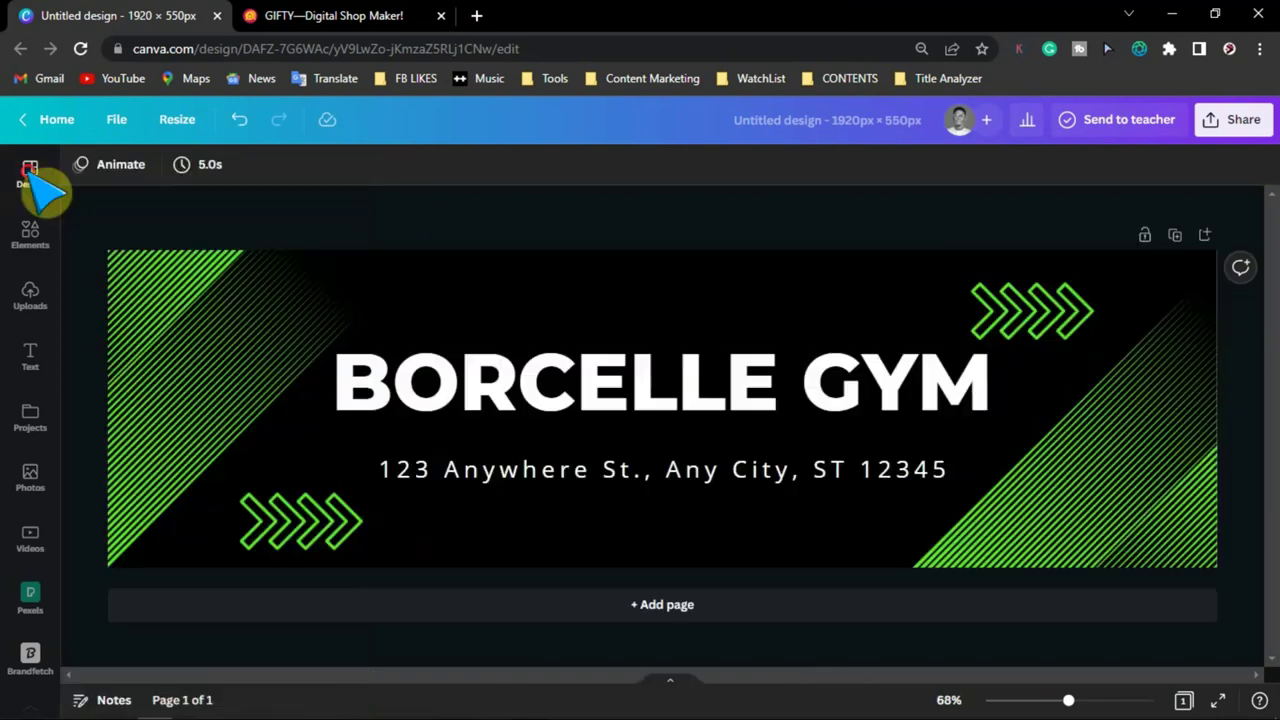
left_click(40, 185)
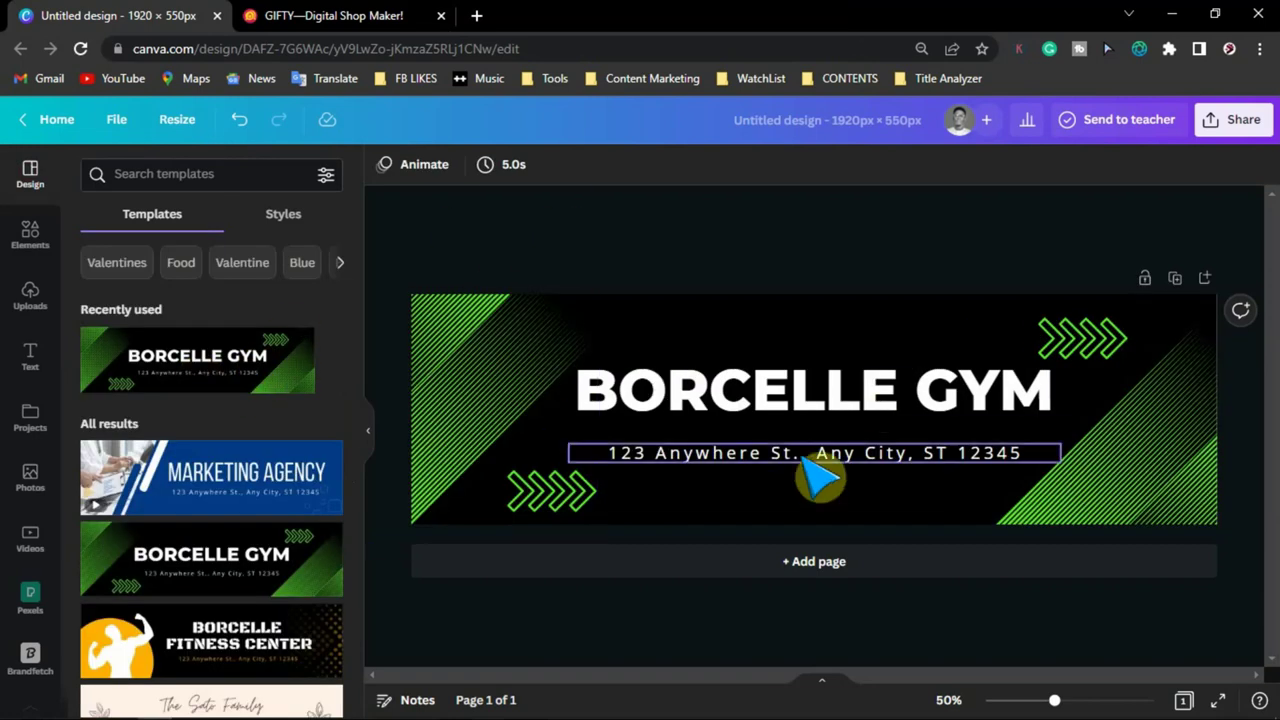
triple_click(844, 387)
type("KC WEBSTORE")
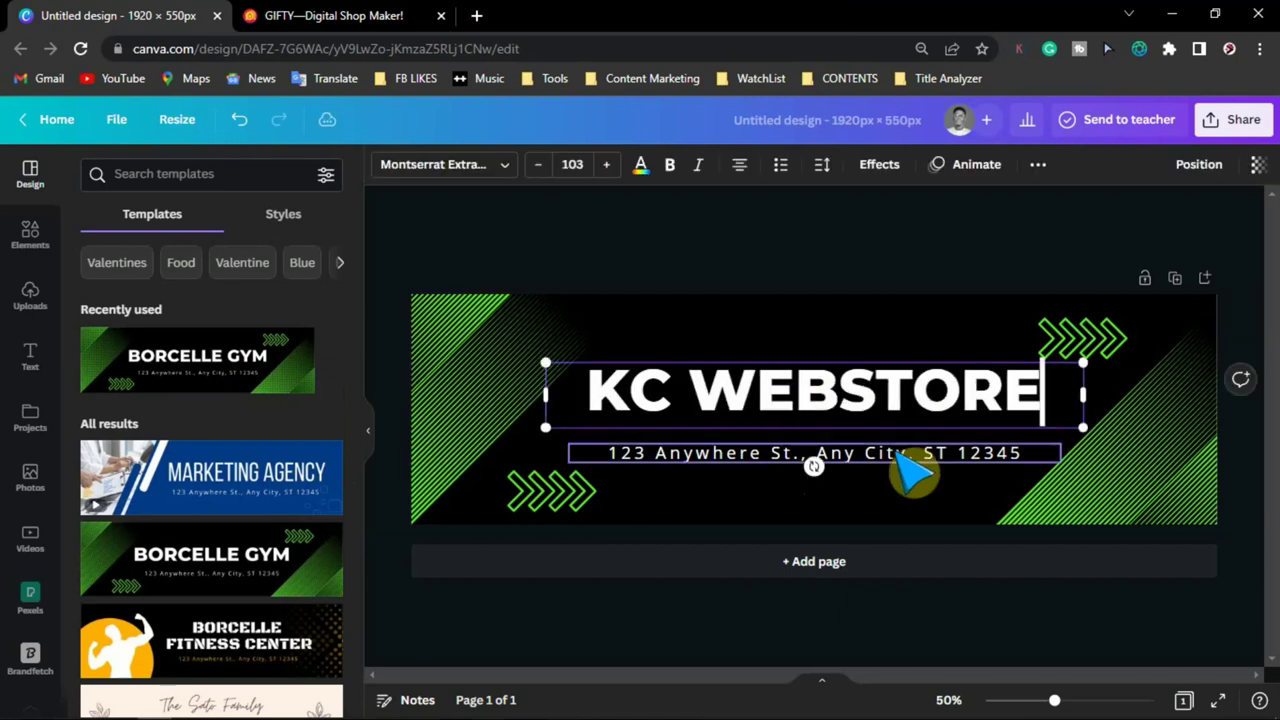
left_click(902, 456)
triple_click(902, 456)
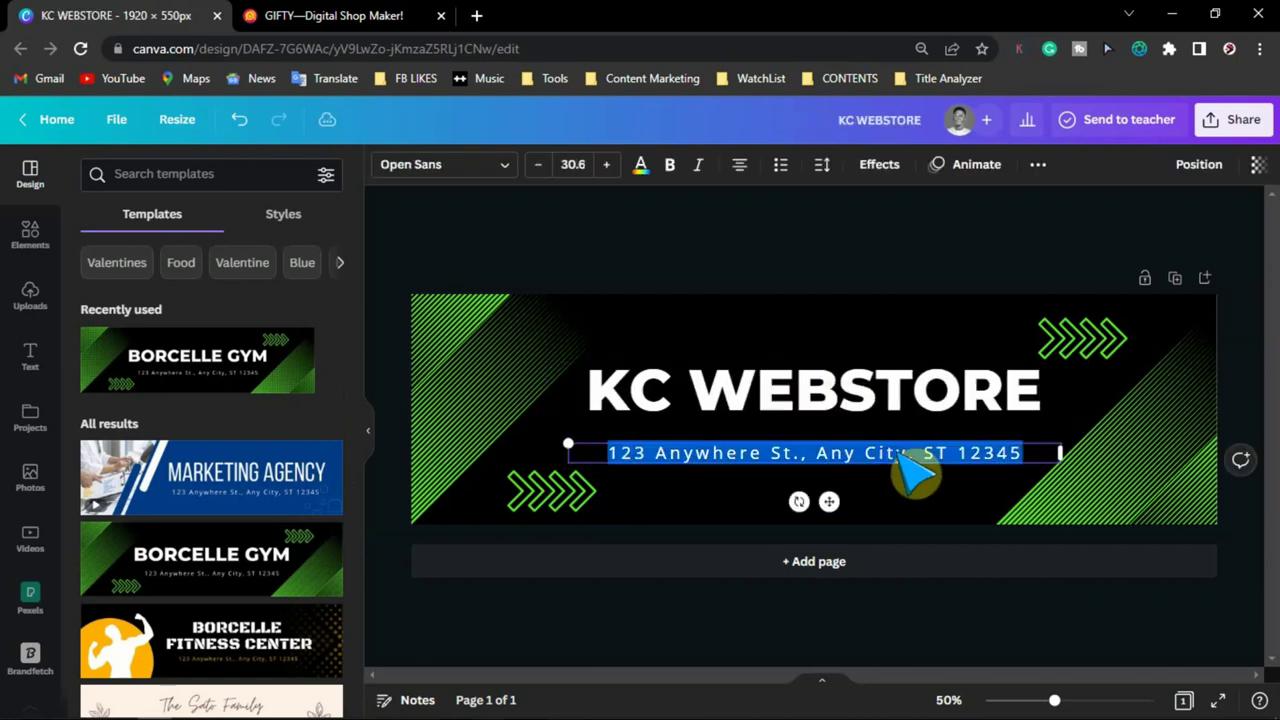
type("Welcome to my Store")
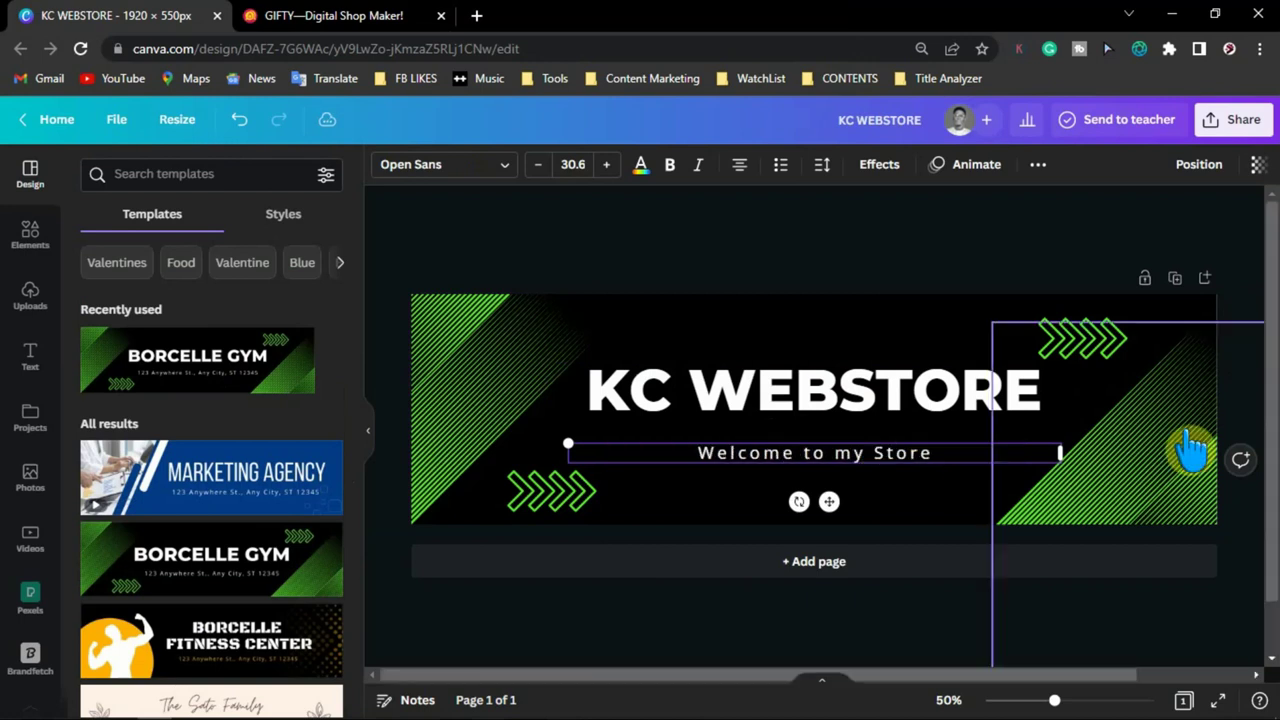
- Recolour the green striped graphics and arrows white
left_click(1190, 452)
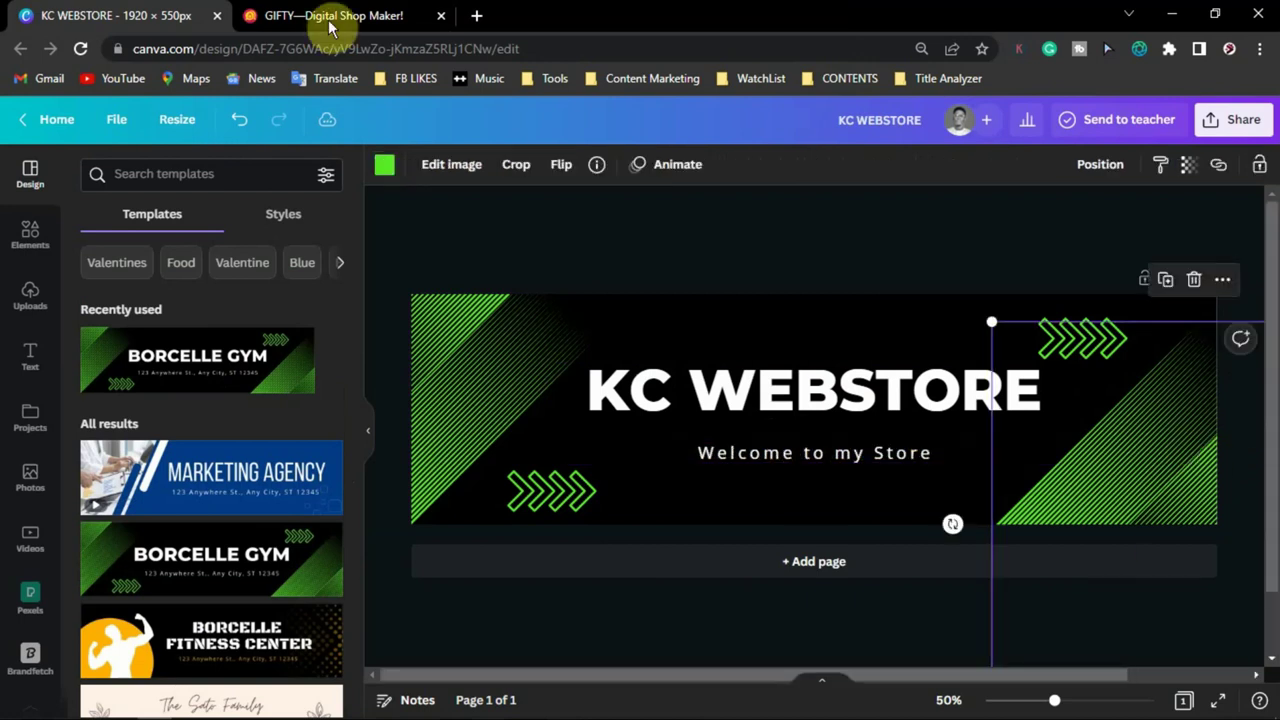
left_click(385, 167)
left_click(234, 248)
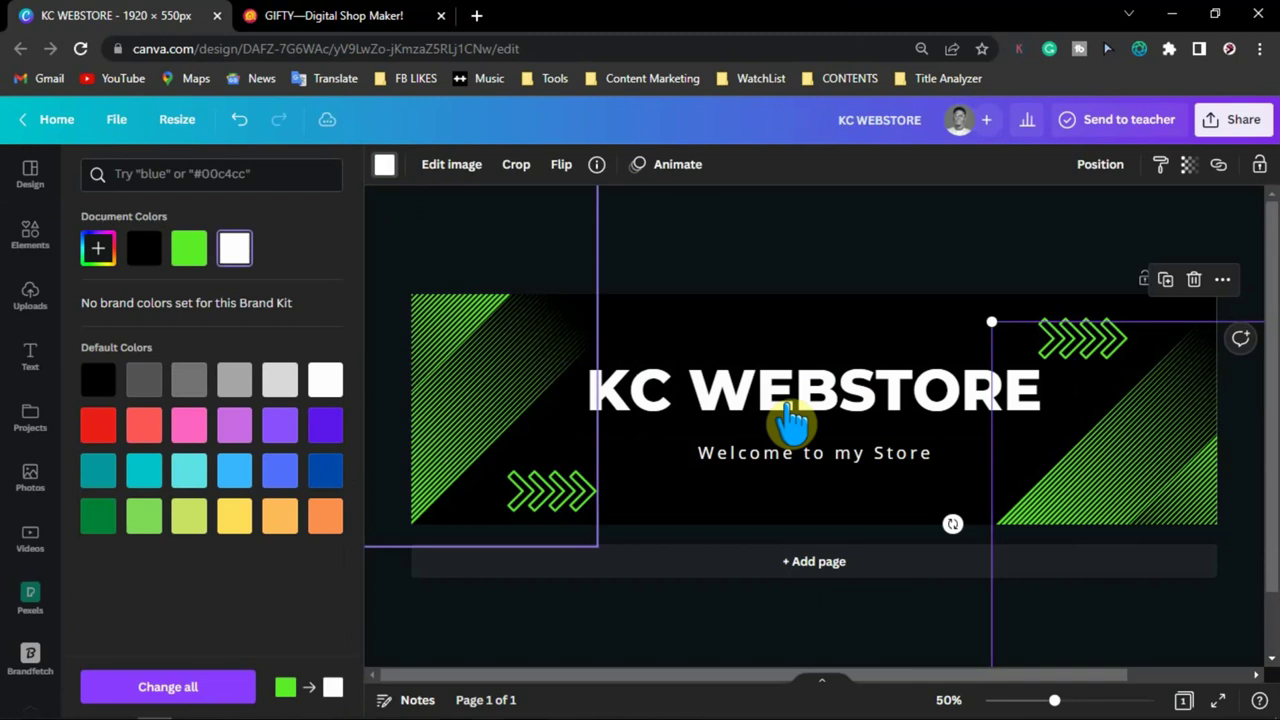
left_click(234, 248)
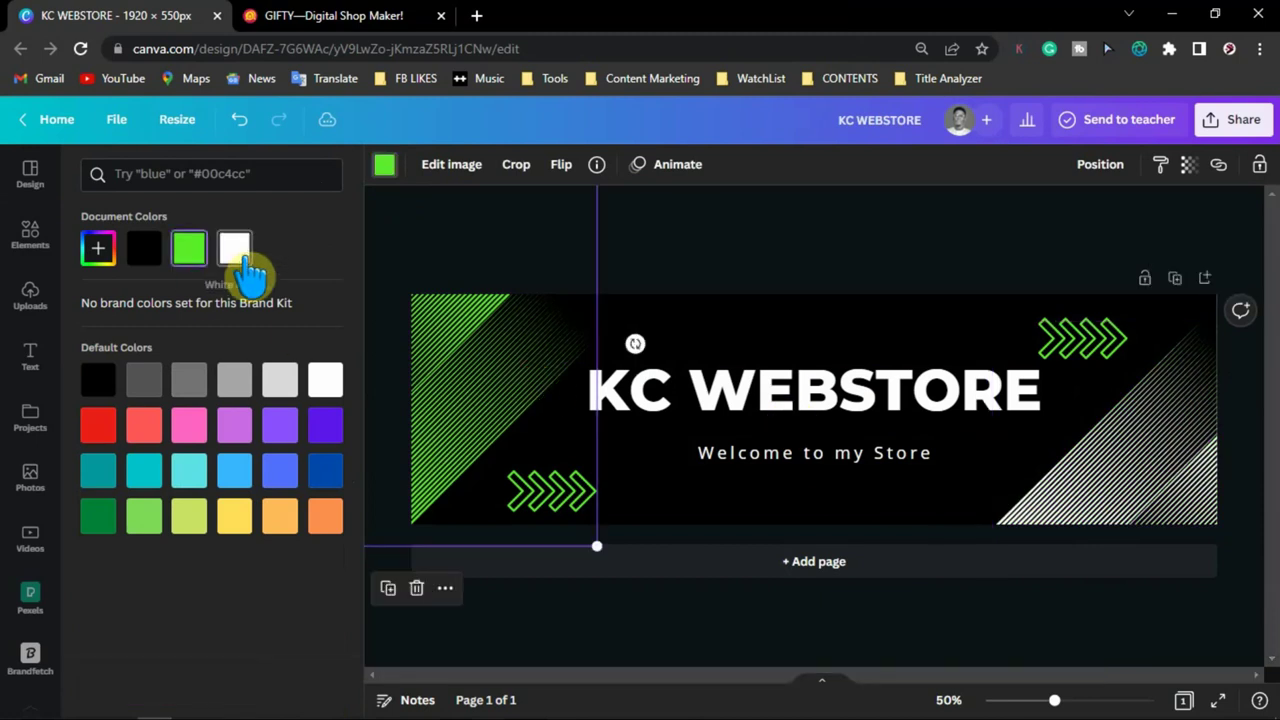
left_click(1080, 337)
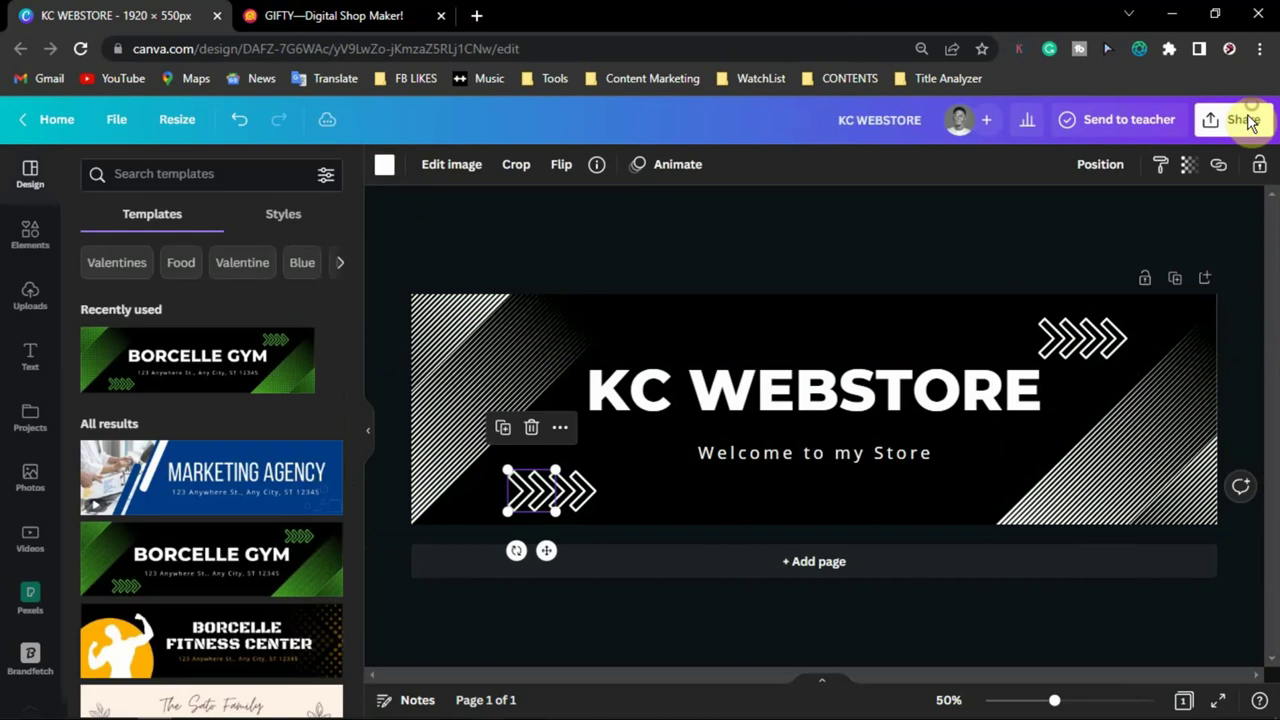
- Download the finished banner as a PNG file
left_click(1237, 120)
left_click(1063, 523)
left_click(1074, 457)
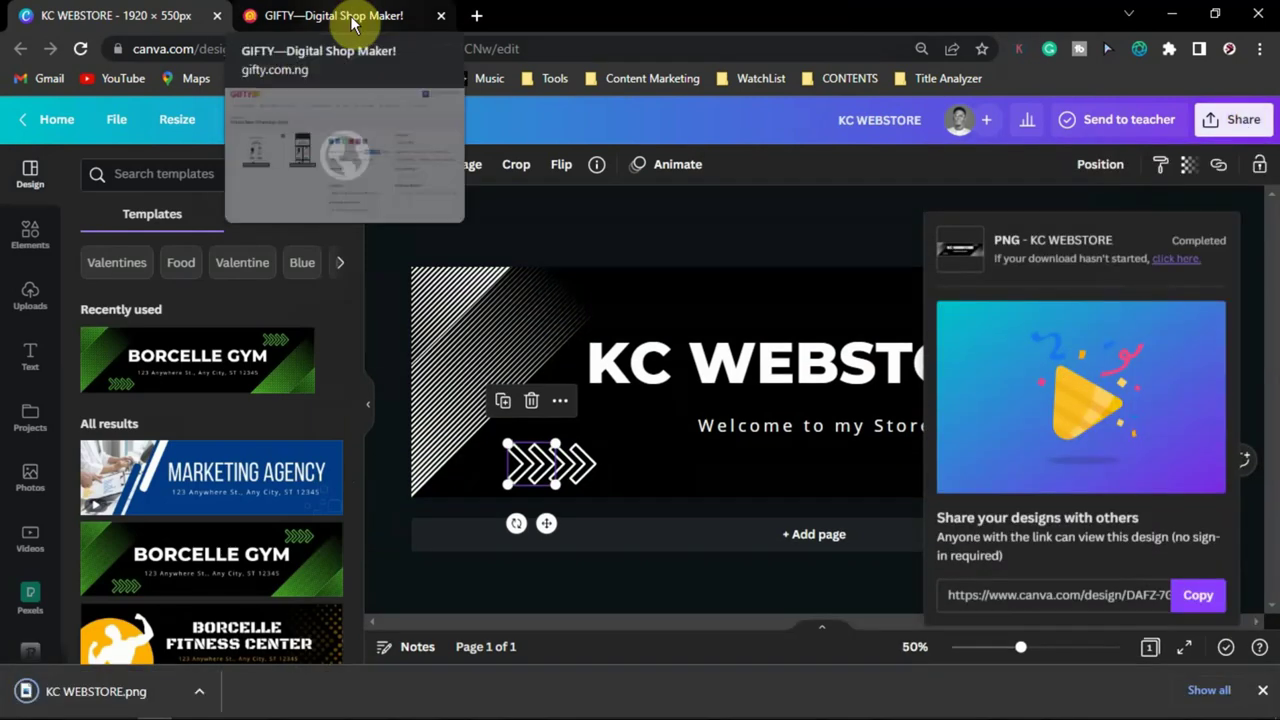
left_click(352, 22)
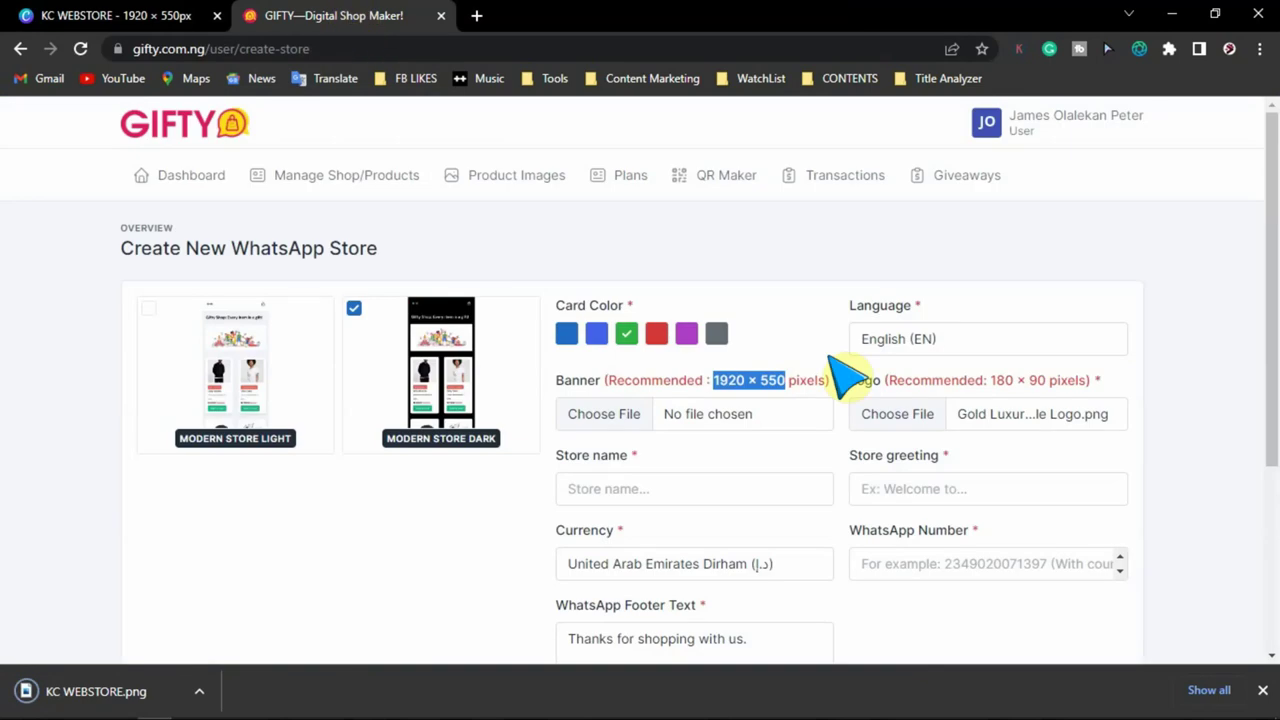
- Attach KC WEBSTORE.png as banner, name the store KC WEBSTORE, greeting 'Welcome to my Store'
scroll(1160, 385, "down", 2)
left_click_drag(440, 235, 600, 263)
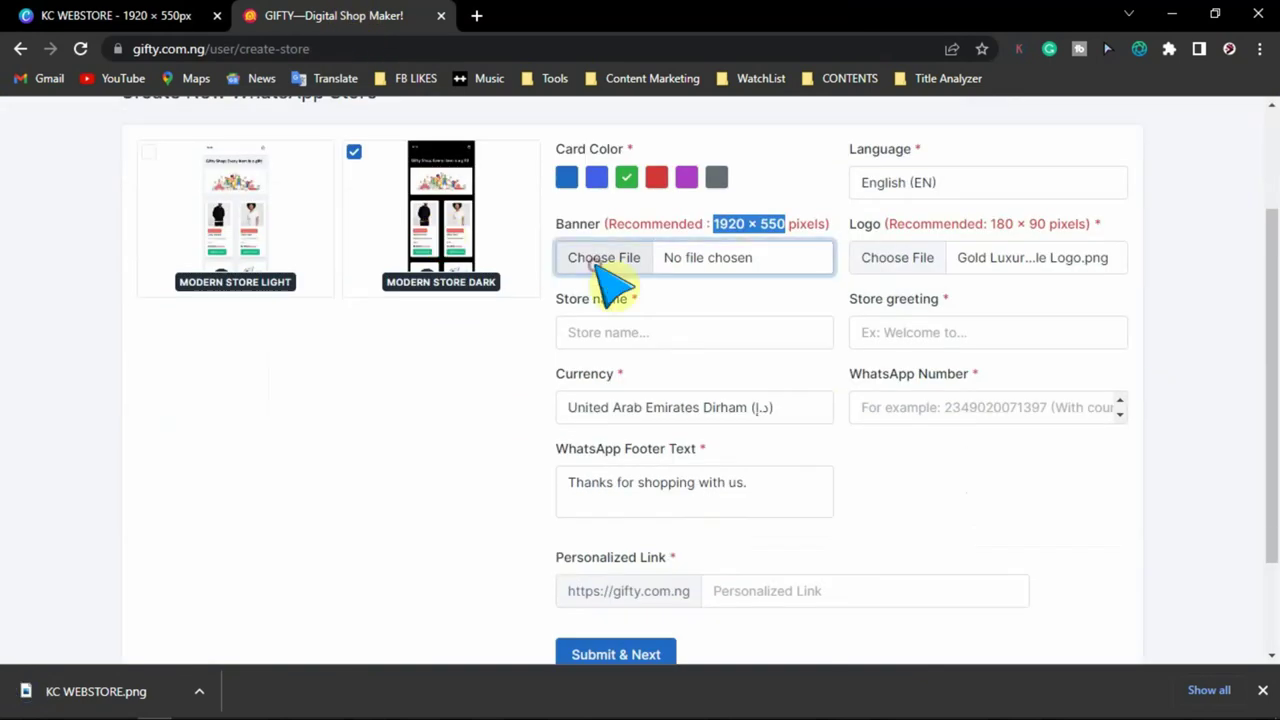
left_click(714, 336)
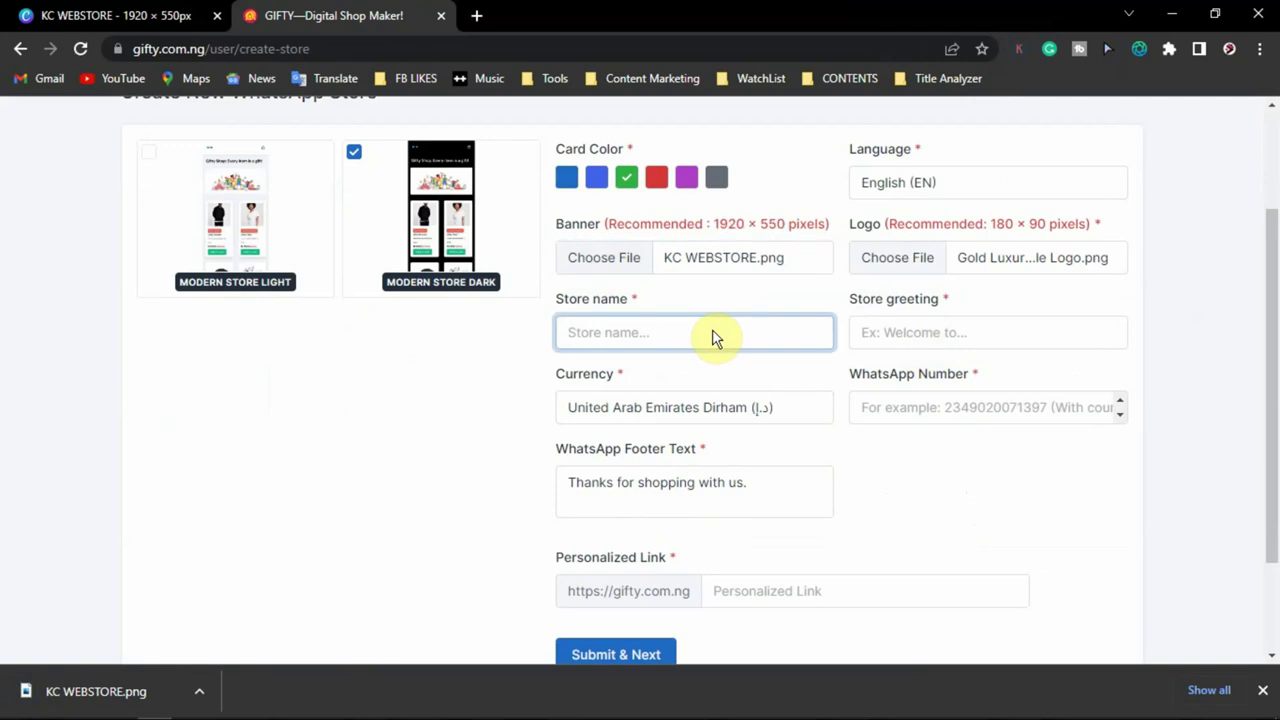
type("KC WEBSTORE")
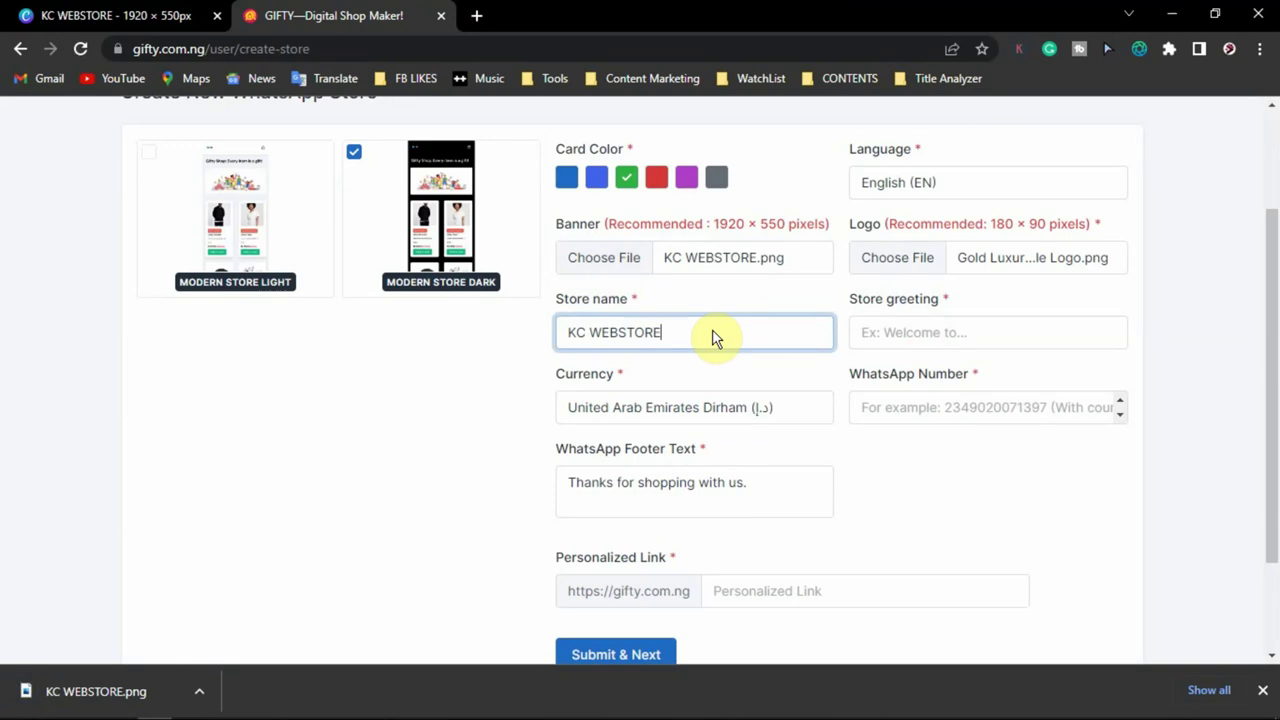
left_click(908, 337)
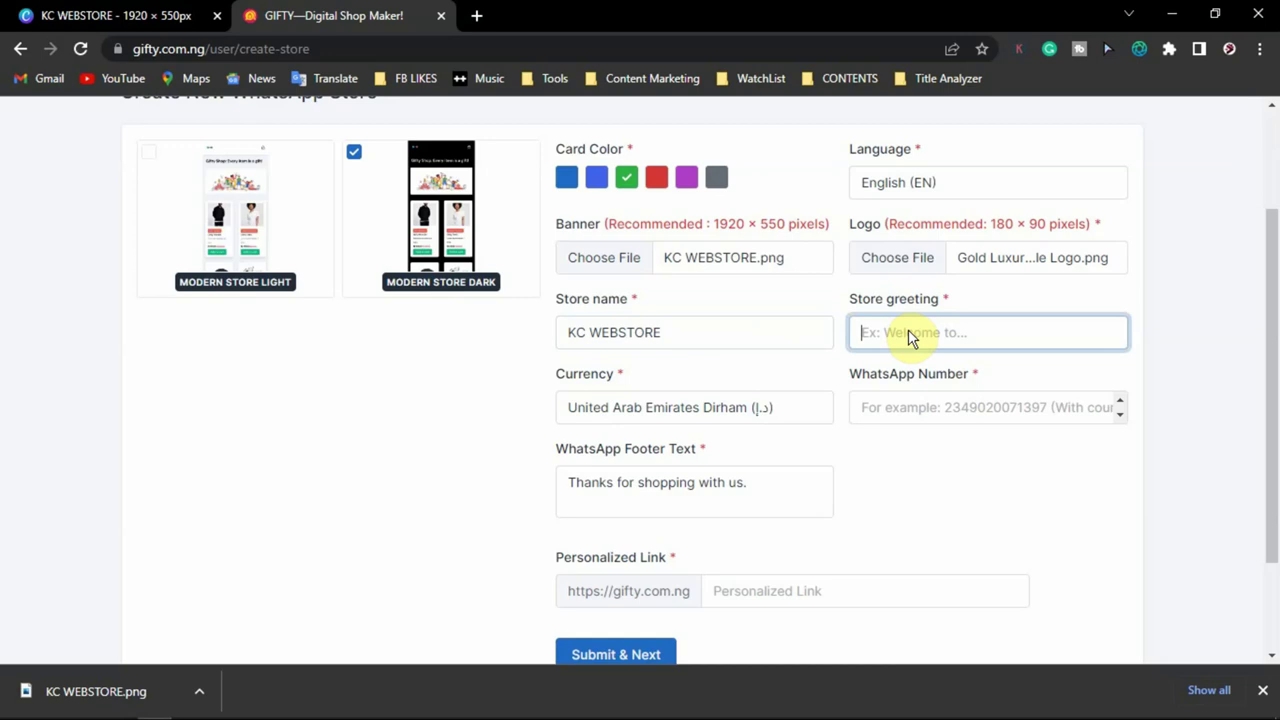
type("Welcome to my Store")
- Set the store currency to Nigerian Naira (₦)
left_click(797, 430)
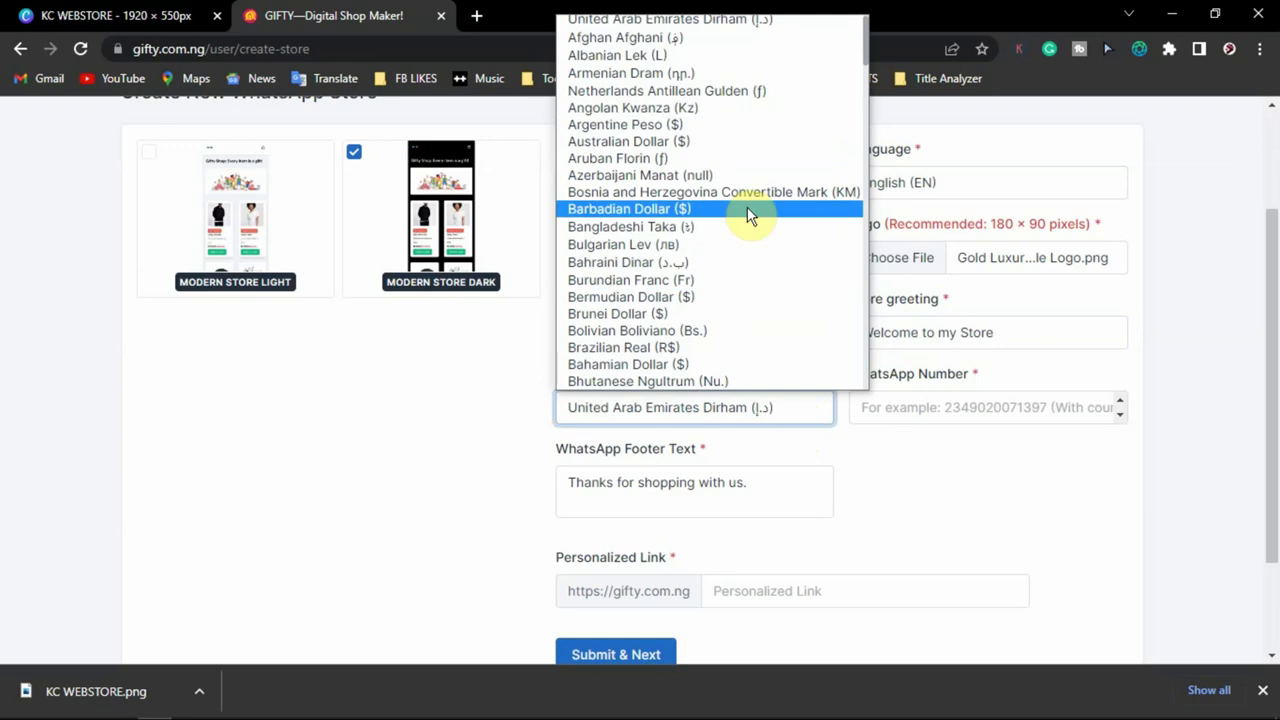
scroll(750, 215, "down", 14)
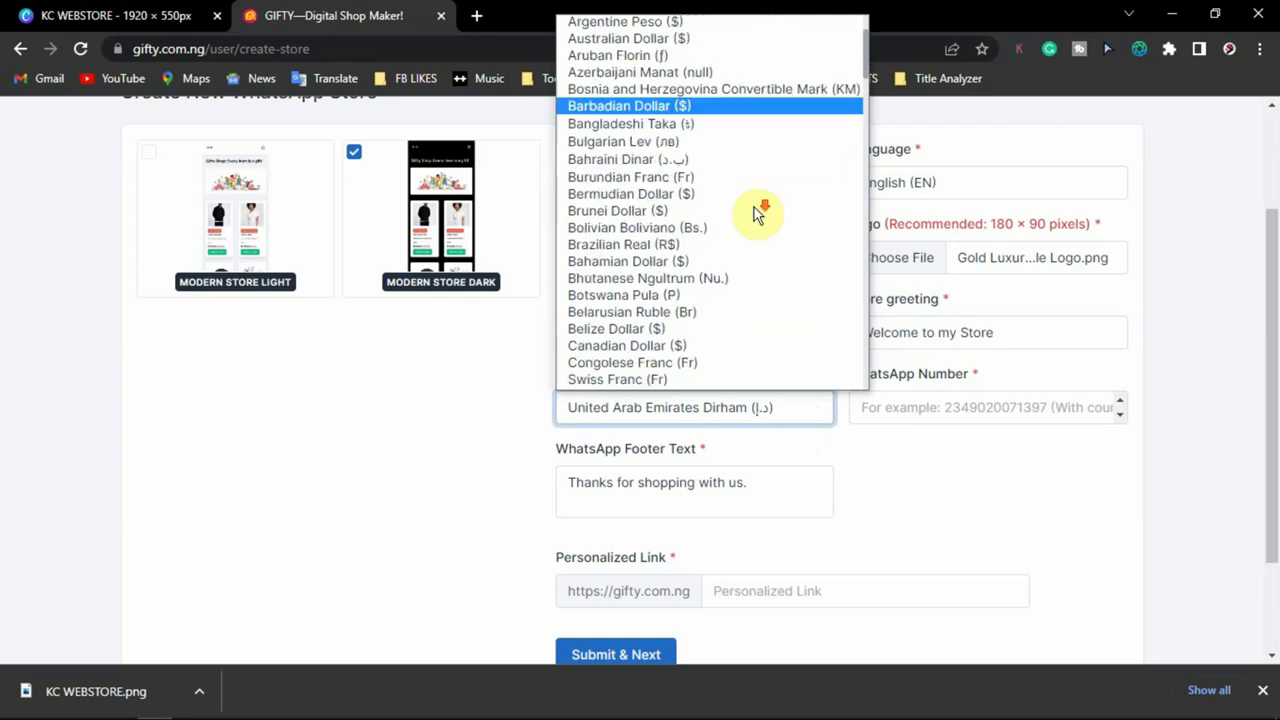
scroll(735, 246, "down", 5)
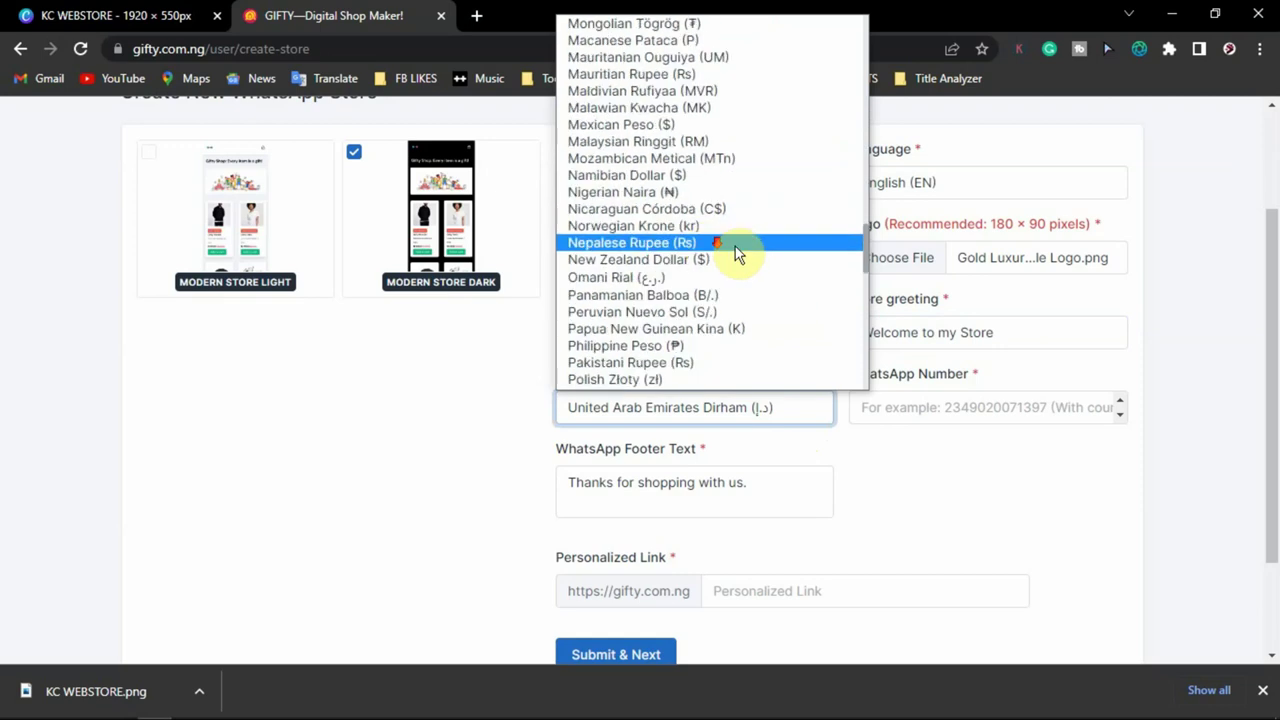
left_click(728, 196)
scroll(968, 465, "down", 1)
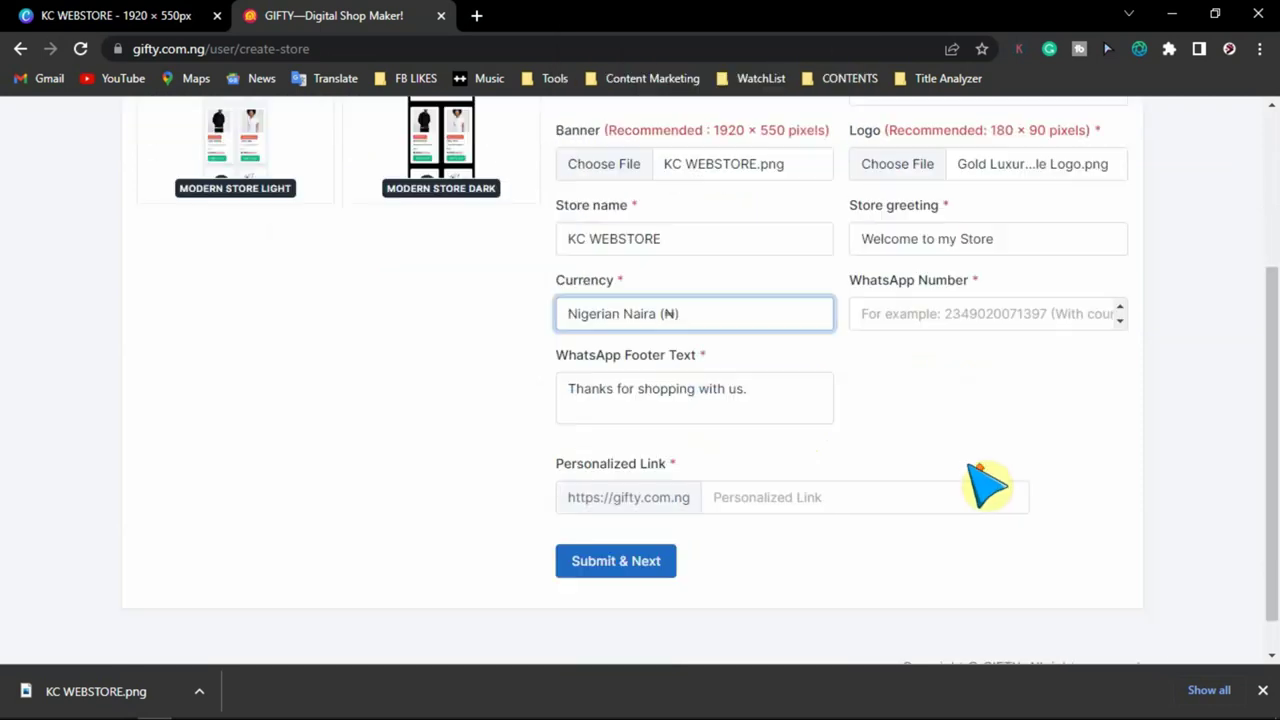
- Enter the store's WhatsApp phone number with country code 234
scroll(985, 460, "up", 1)
left_click(1000, 430)
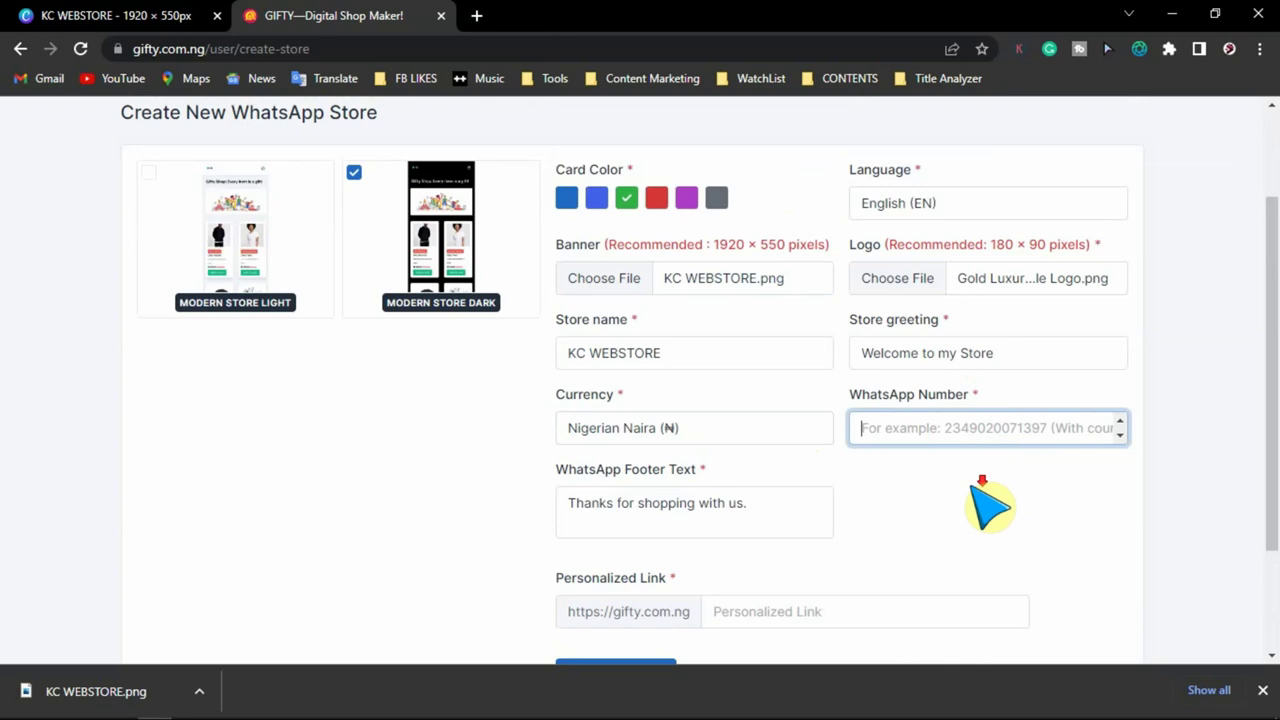
scroll(1040, 480, "down", 2)
scroll(1010, 349, "up", 1)
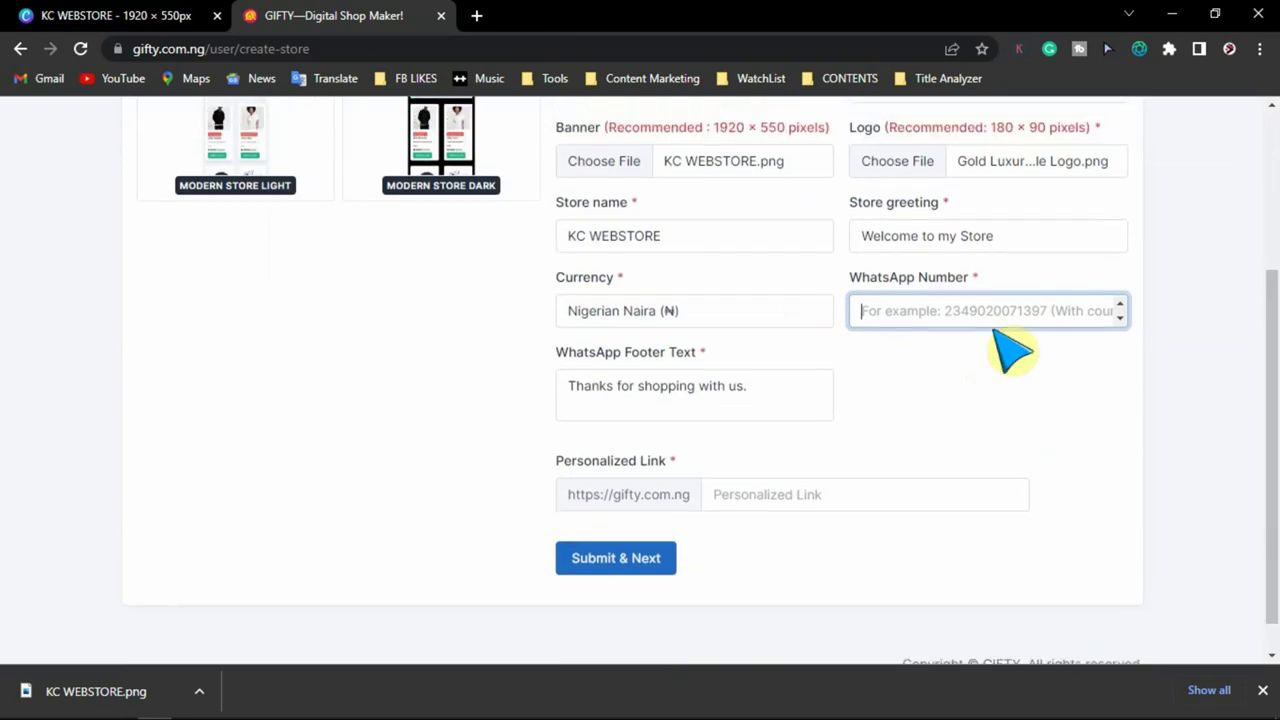
left_click_drag(1266, 400, 1272, 374)
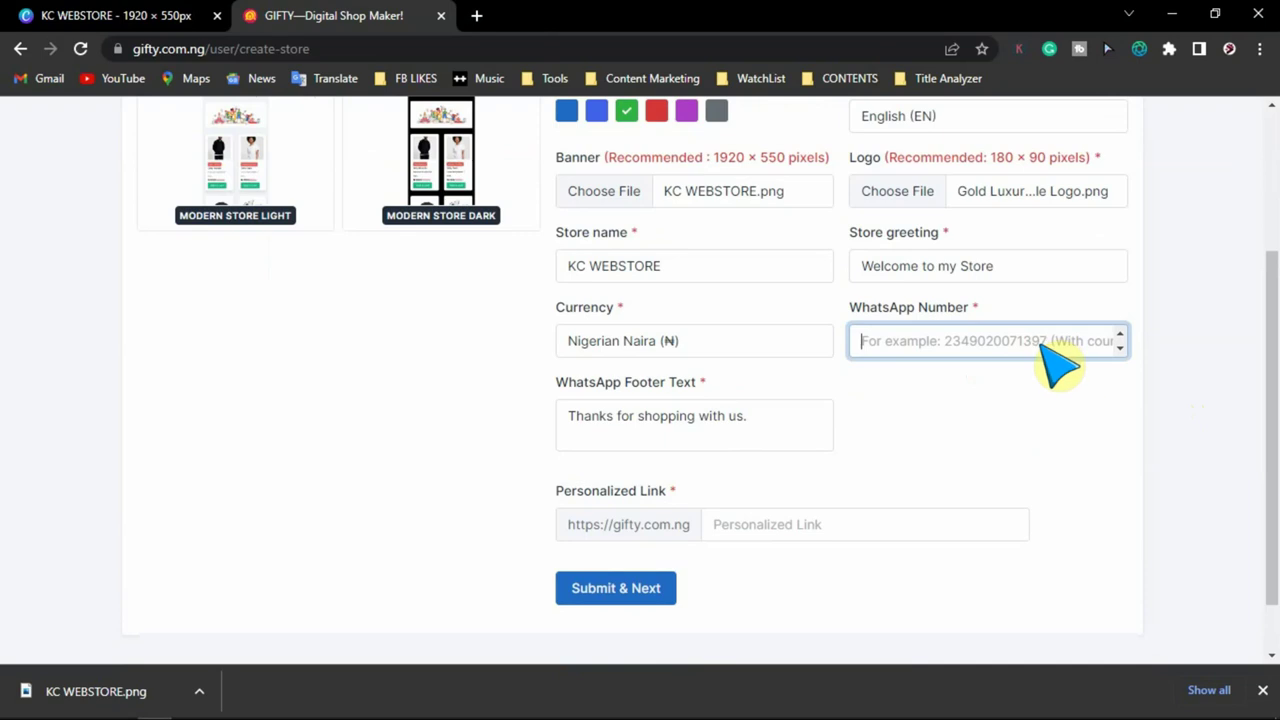
- Review the WhatsApp footer message 'Thanks for shopping with us.'
scroll(720, 391, "down", 1)
left_click(680, 348)
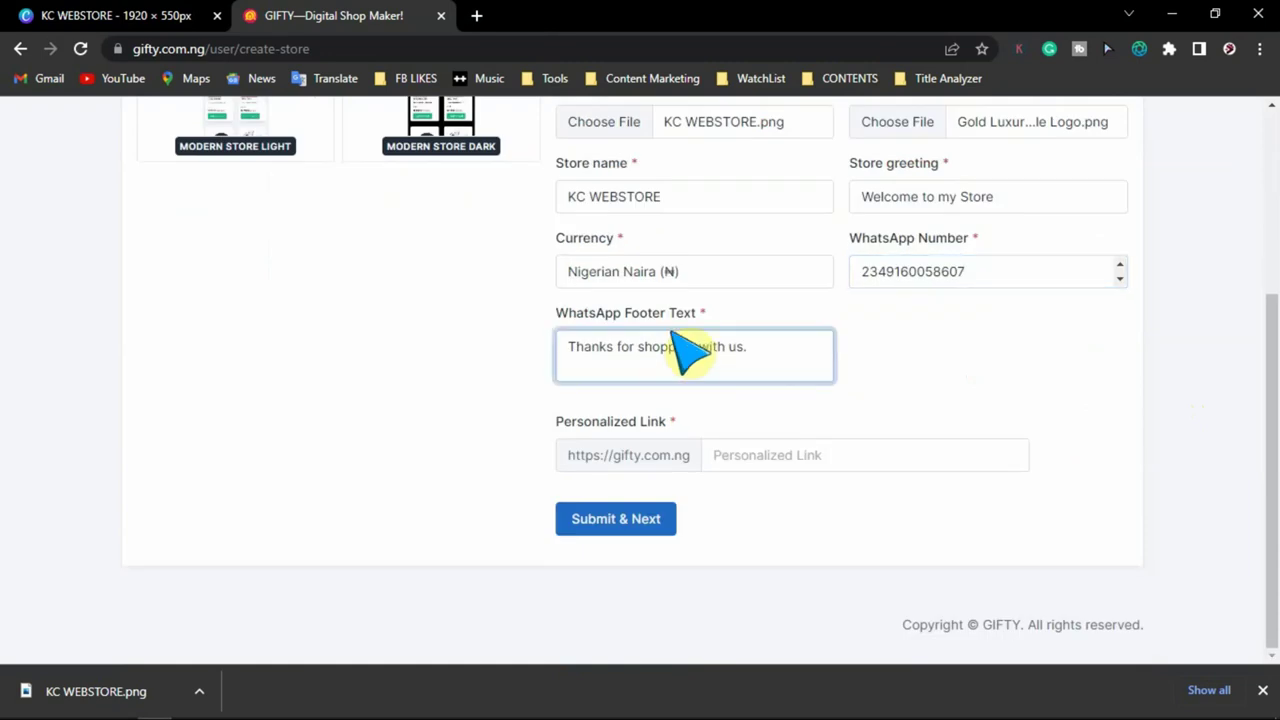
left_click_drag(753, 352, 532, 352)
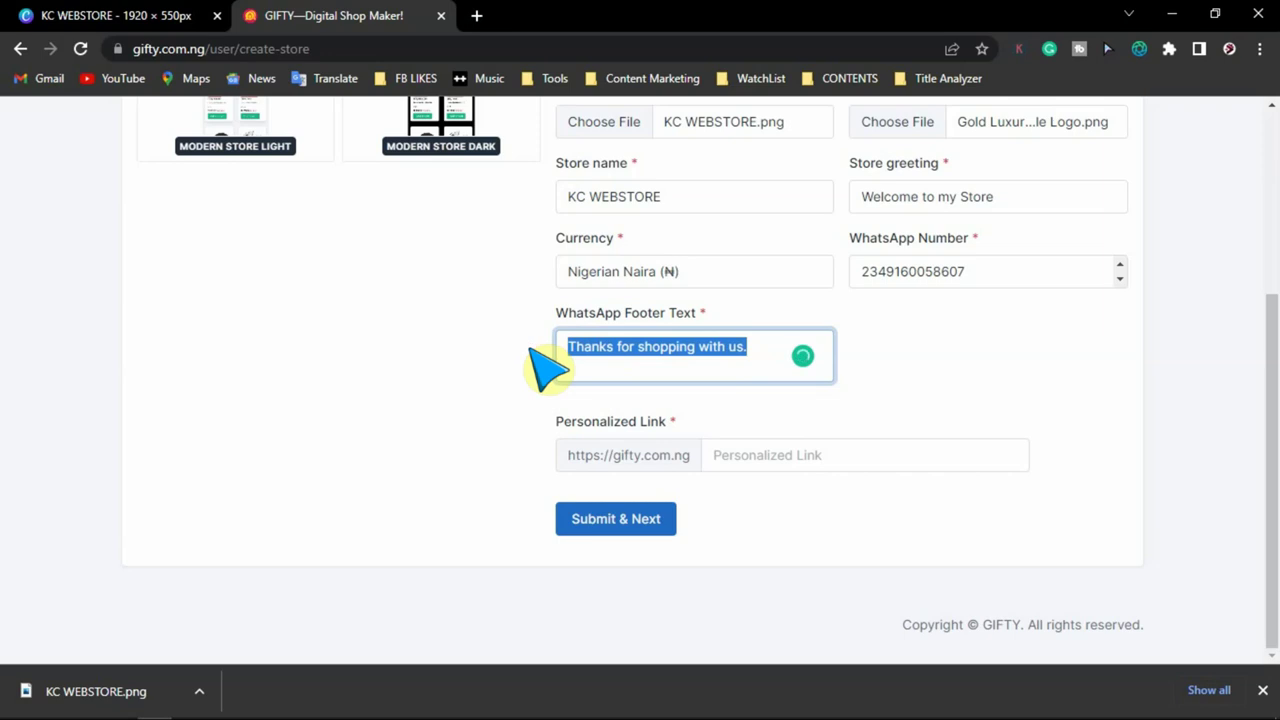
left_click(988, 370)
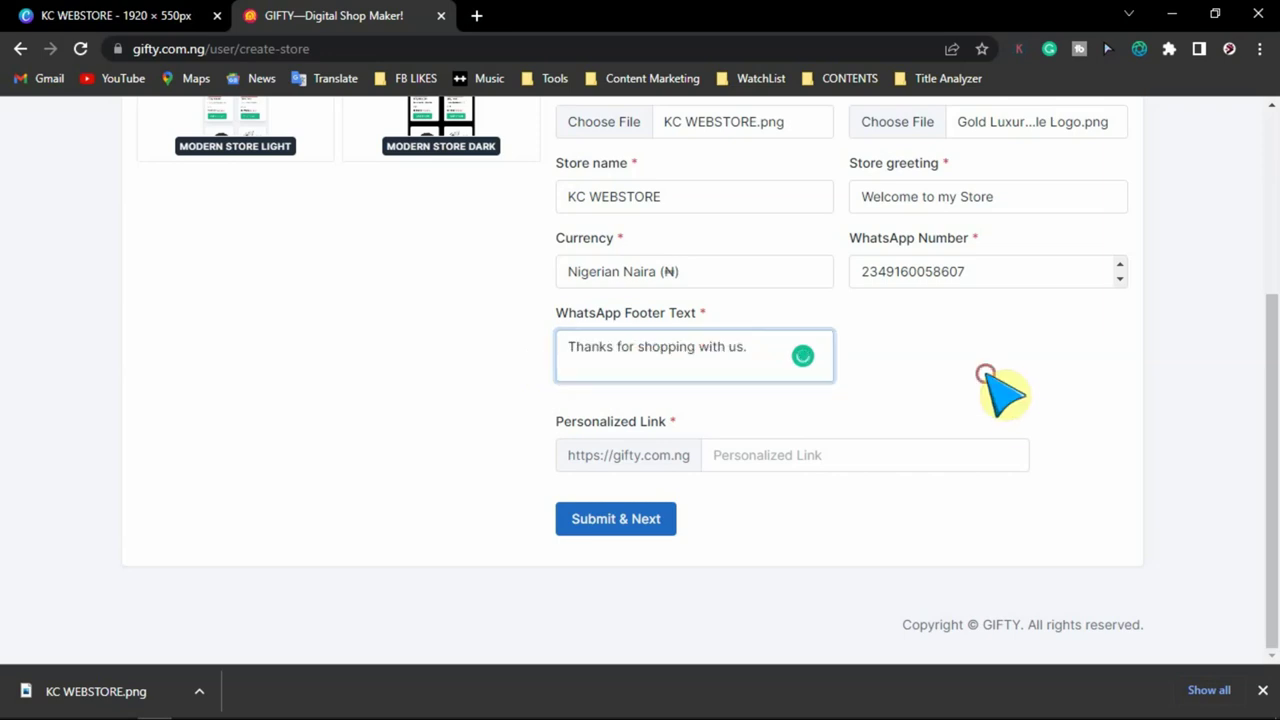
left_click(572, 348)
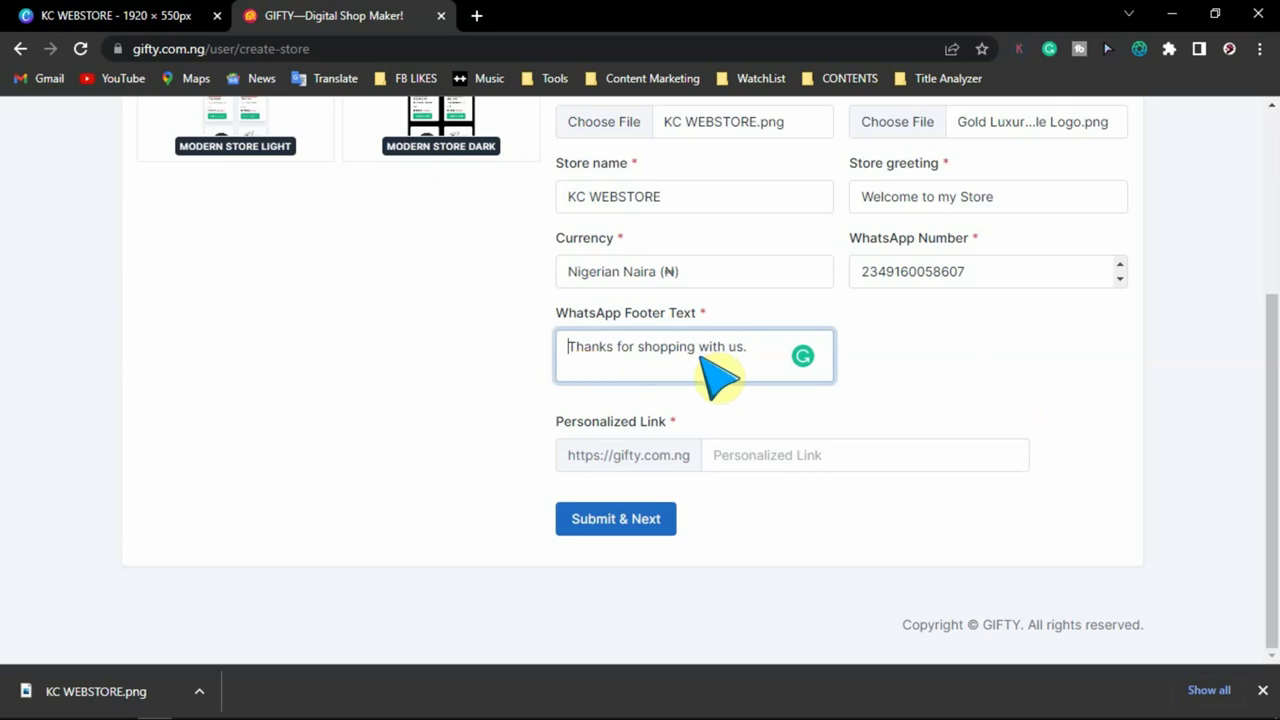
left_click(842, 511)
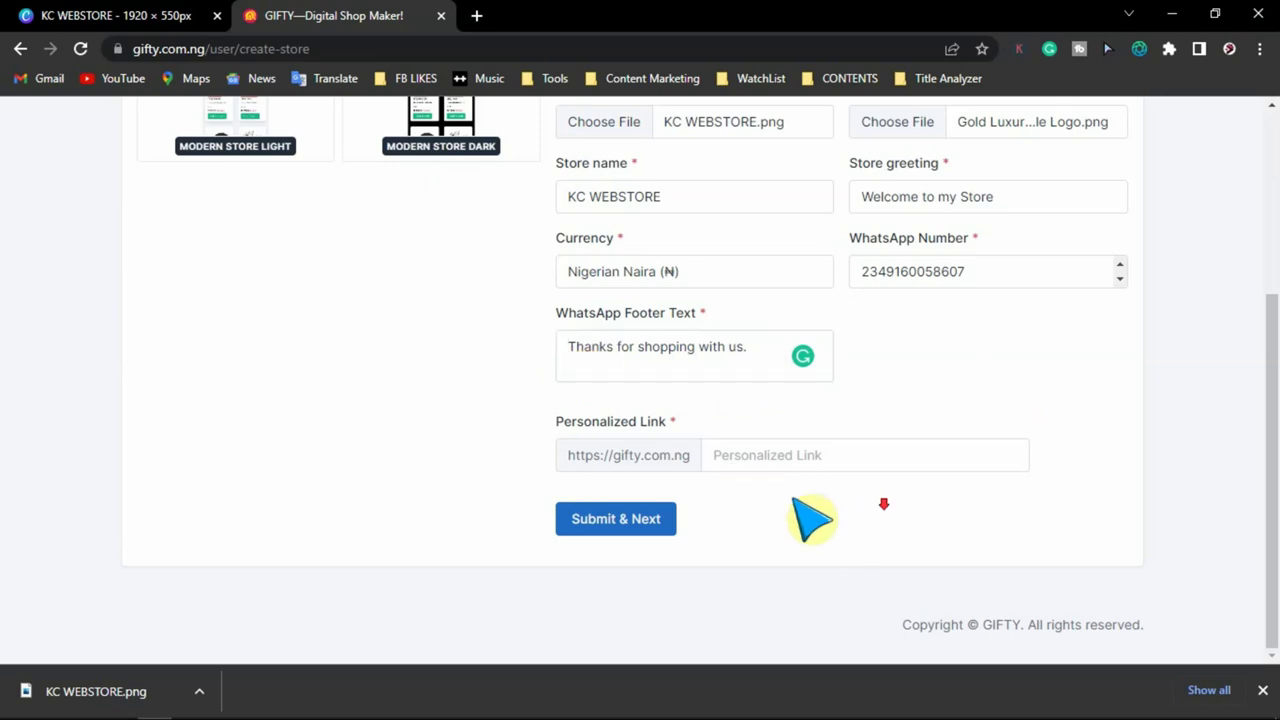
- Set the personalized link to kcwebstore, confirm it's available, and submit to create the store
left_click(724, 460)
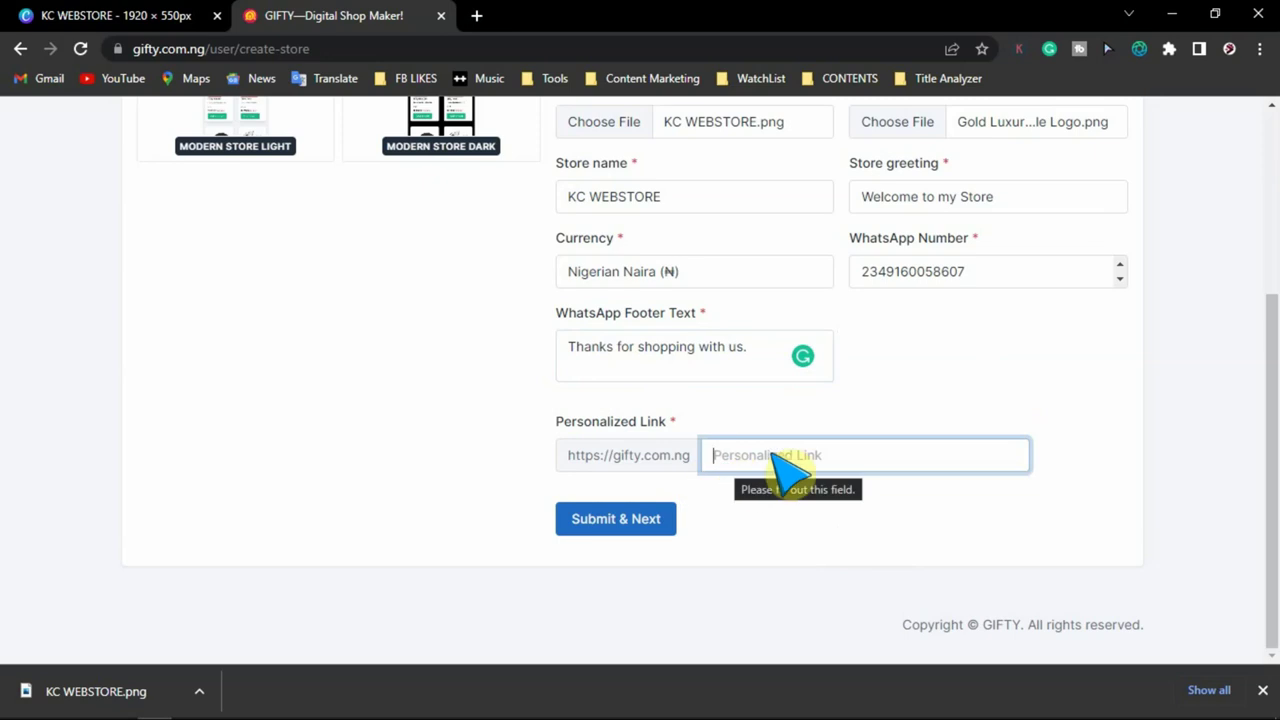
type("k")
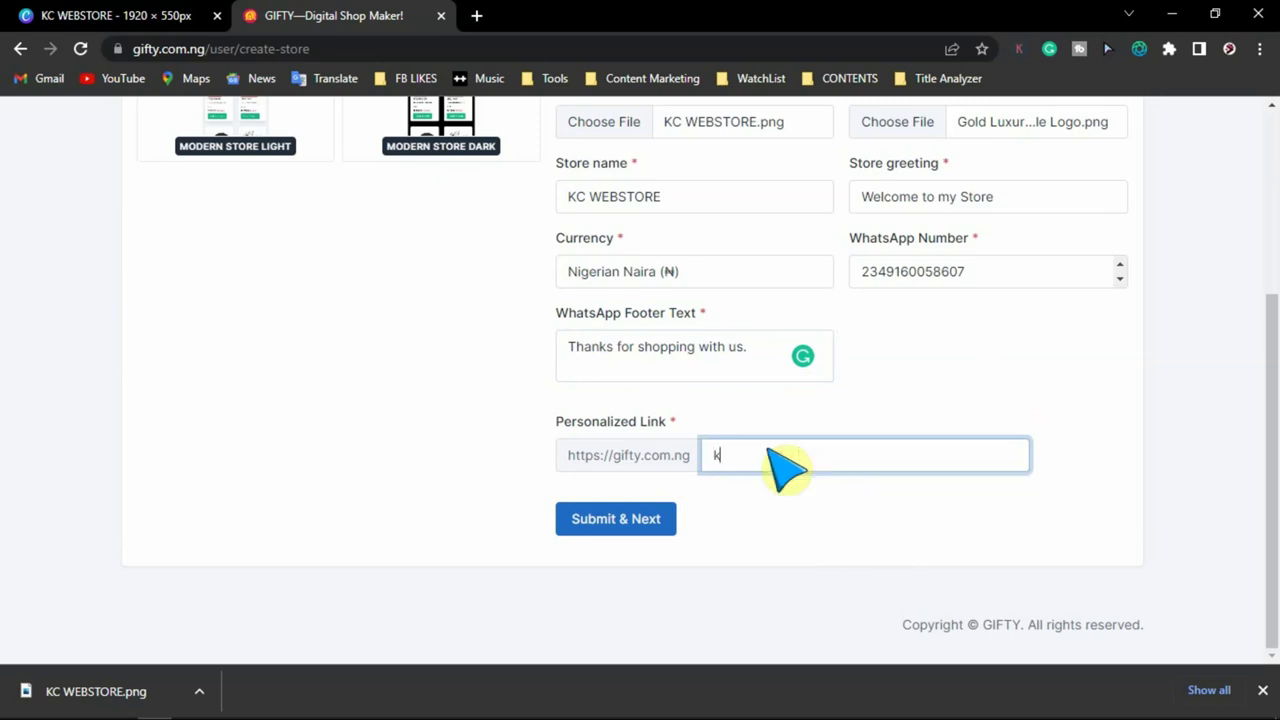
type("cwebstore")
left_click(854, 543)
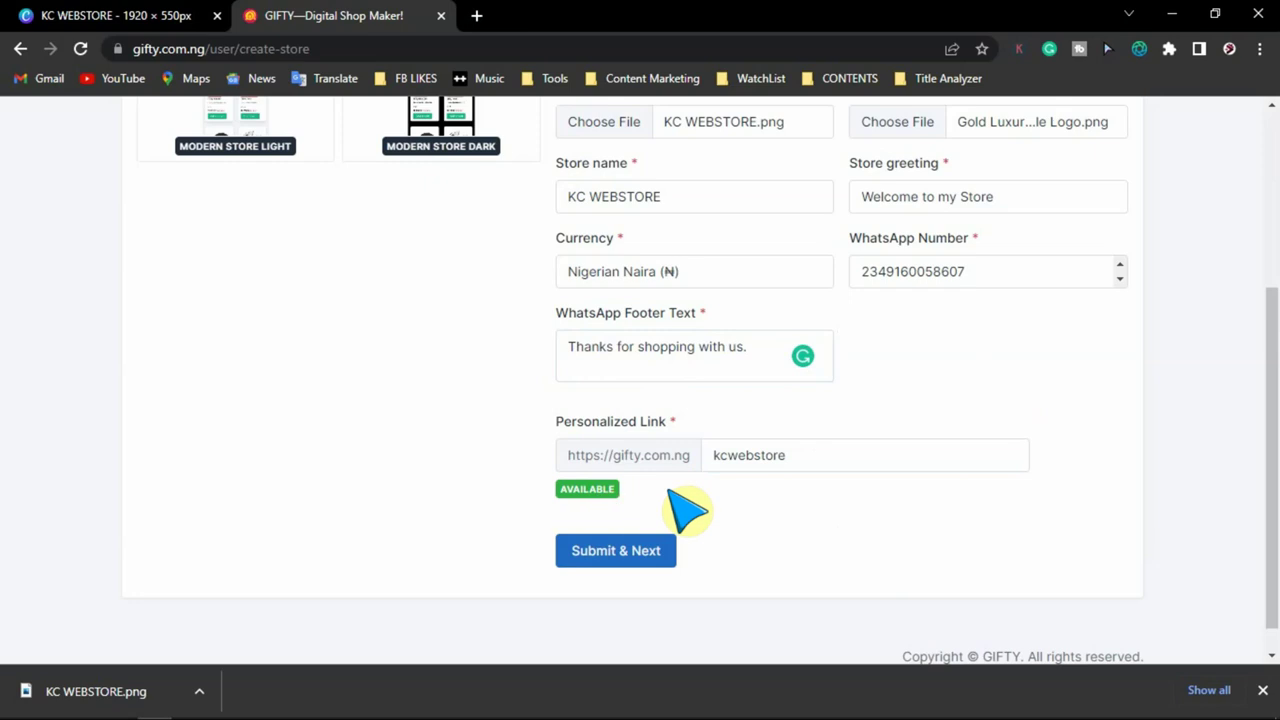
scroll(1029, 477, "up", 3)
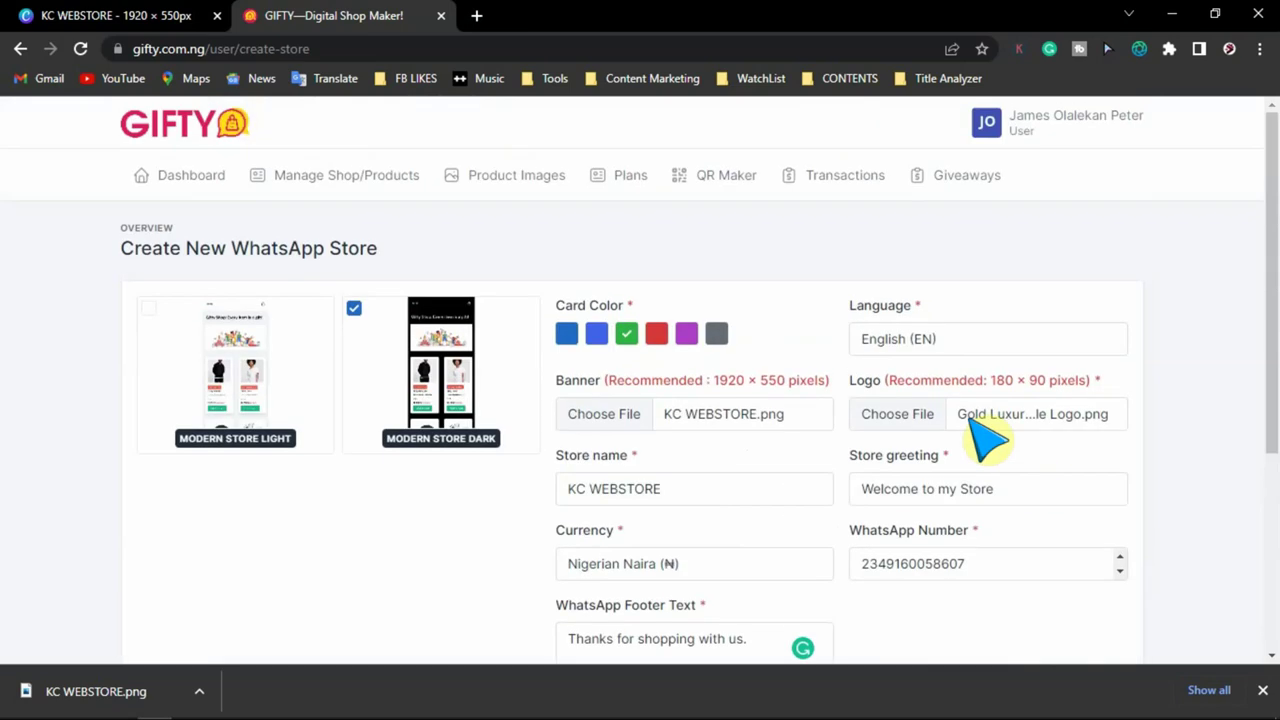
scroll(975, 458, "down", 3)
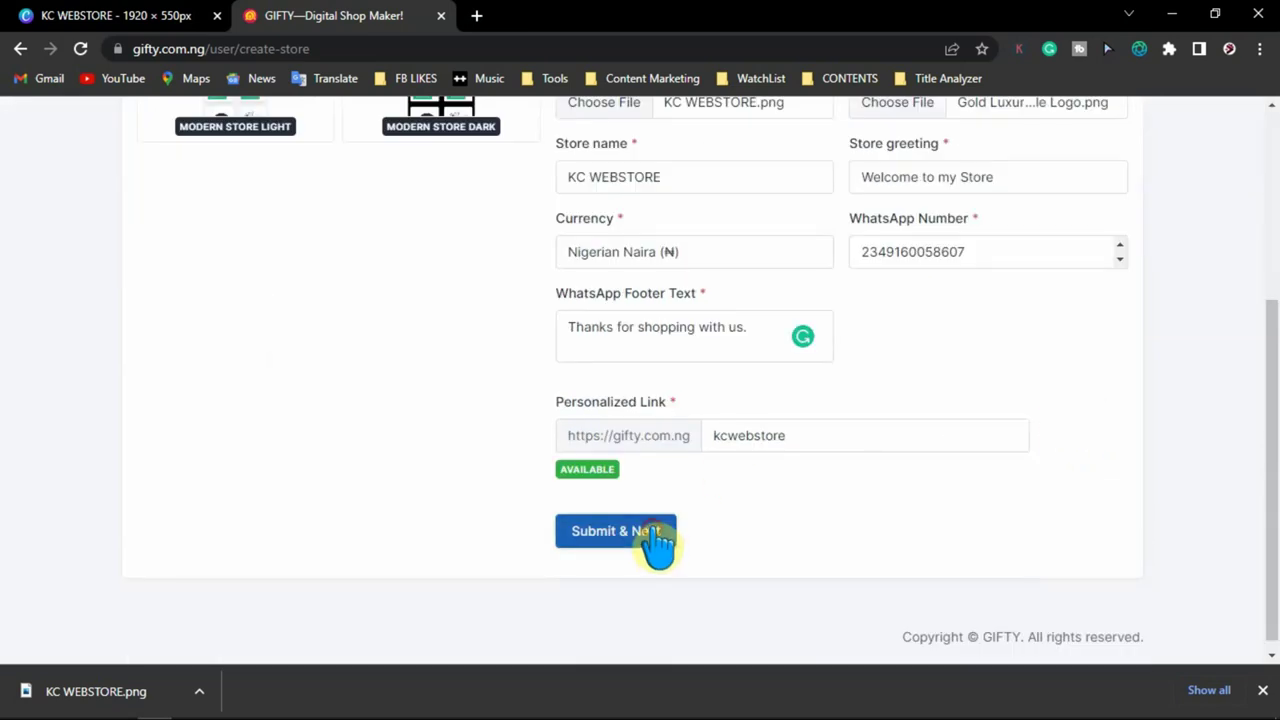
left_click(650, 540)
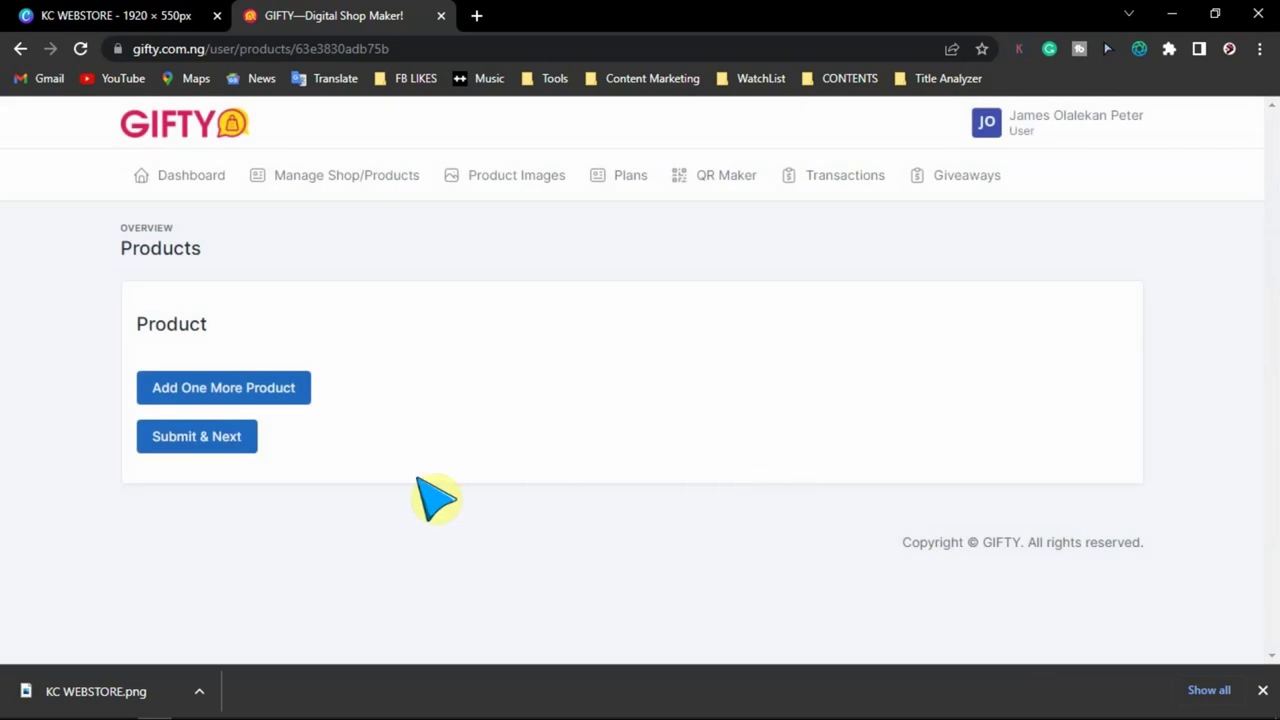
- Add a product entry with badge KC 101 and the dark leather shoe image
left_click(240, 391)
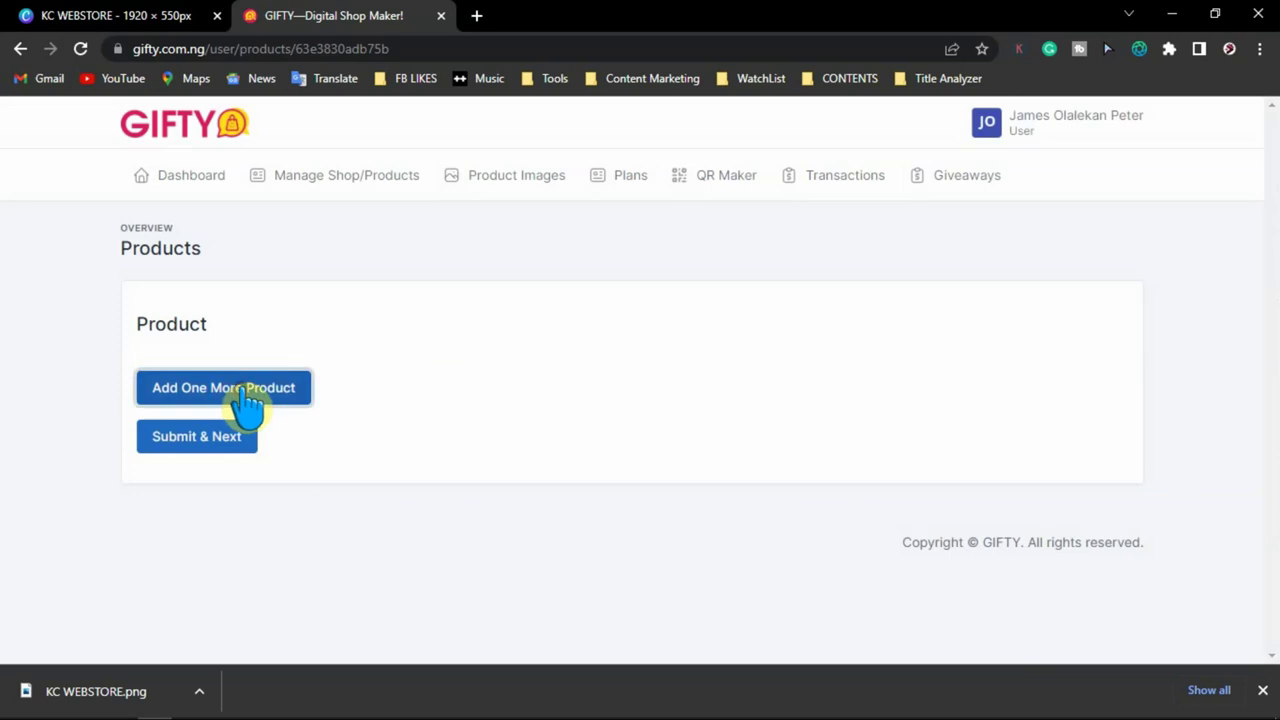
scroll(300, 360, "down", 1)
left_click(334, 291)
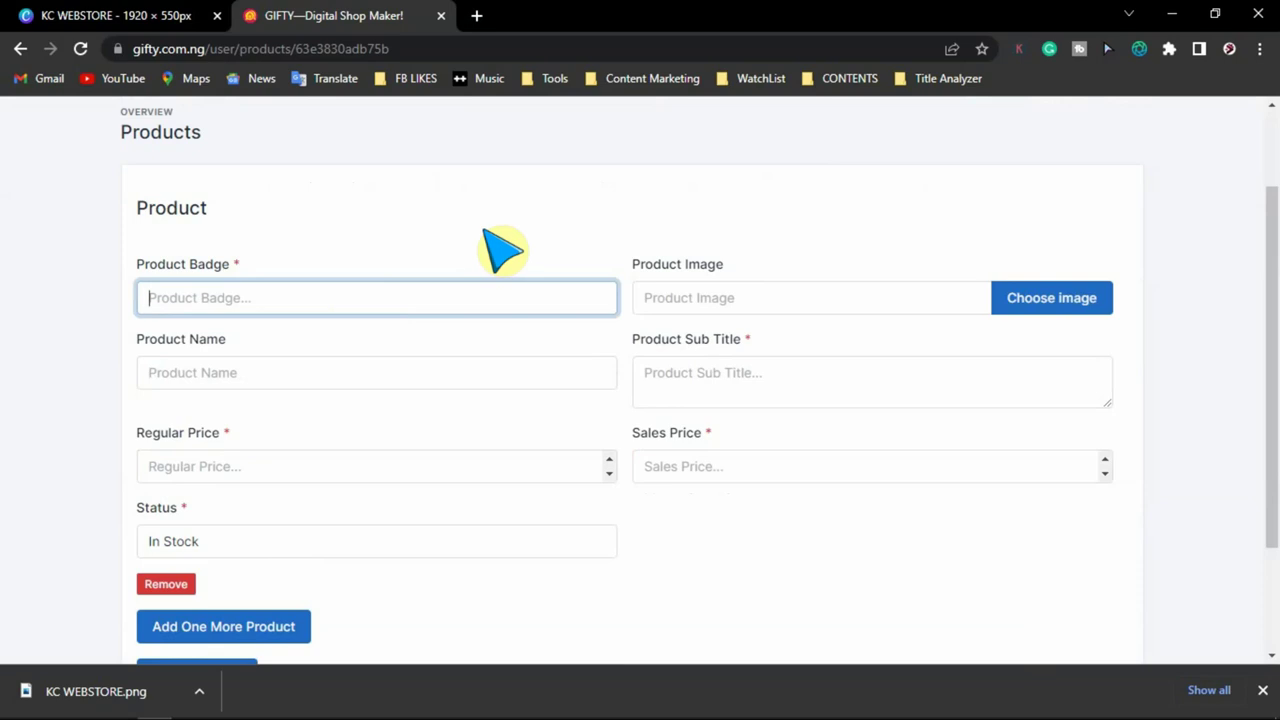
type("KC 101")
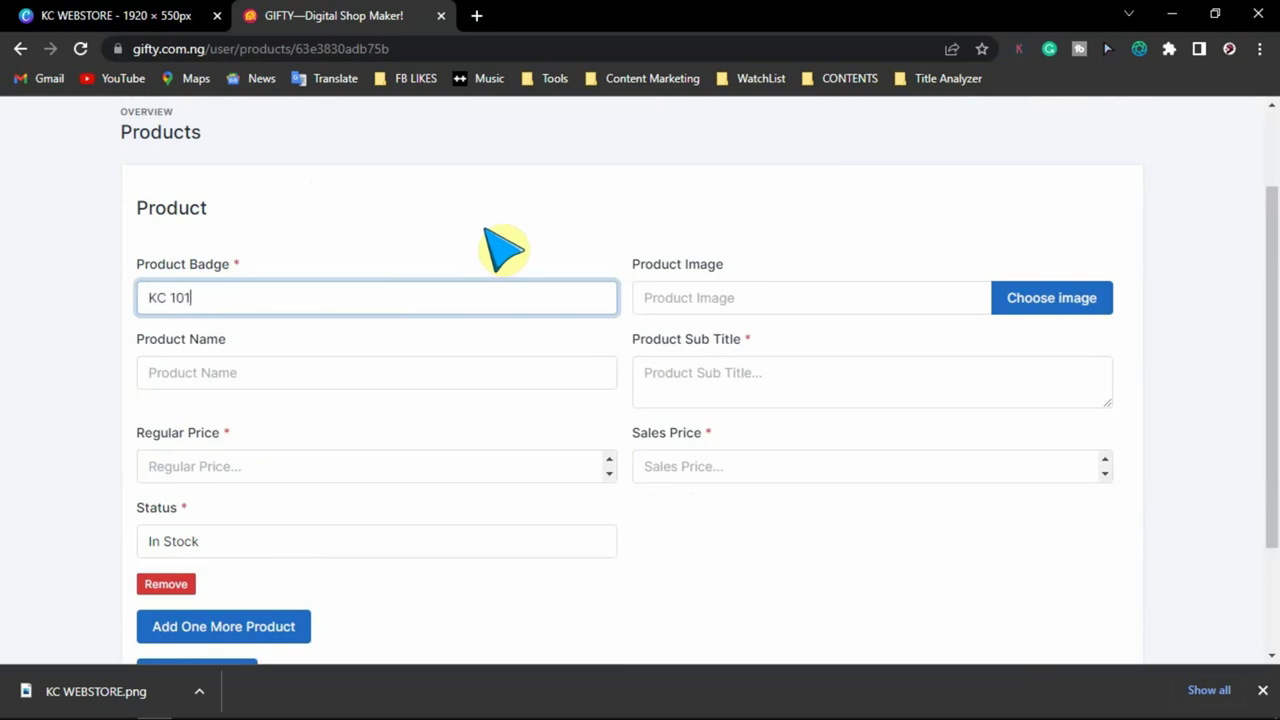
left_click(1058, 299)
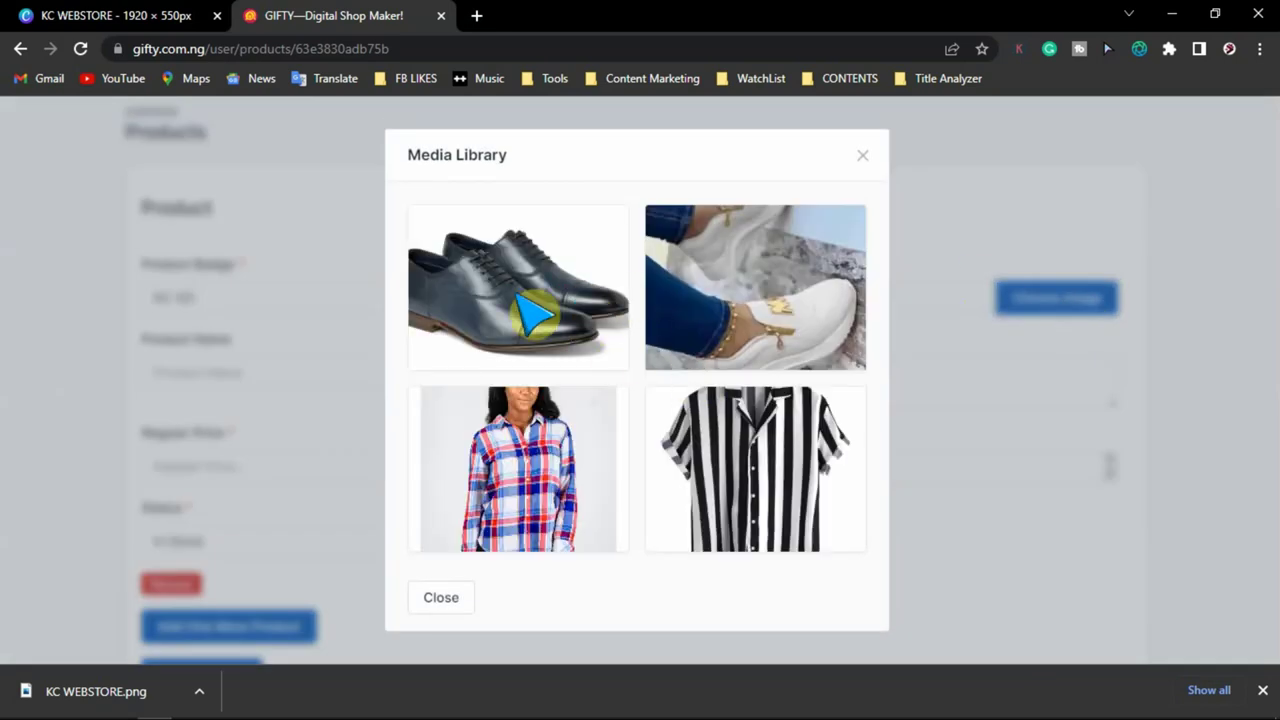
left_click(528, 296)
- Name the product Men's Shoe with subtitle 'New Modern Men's Shoe 2023'
left_click(340, 380)
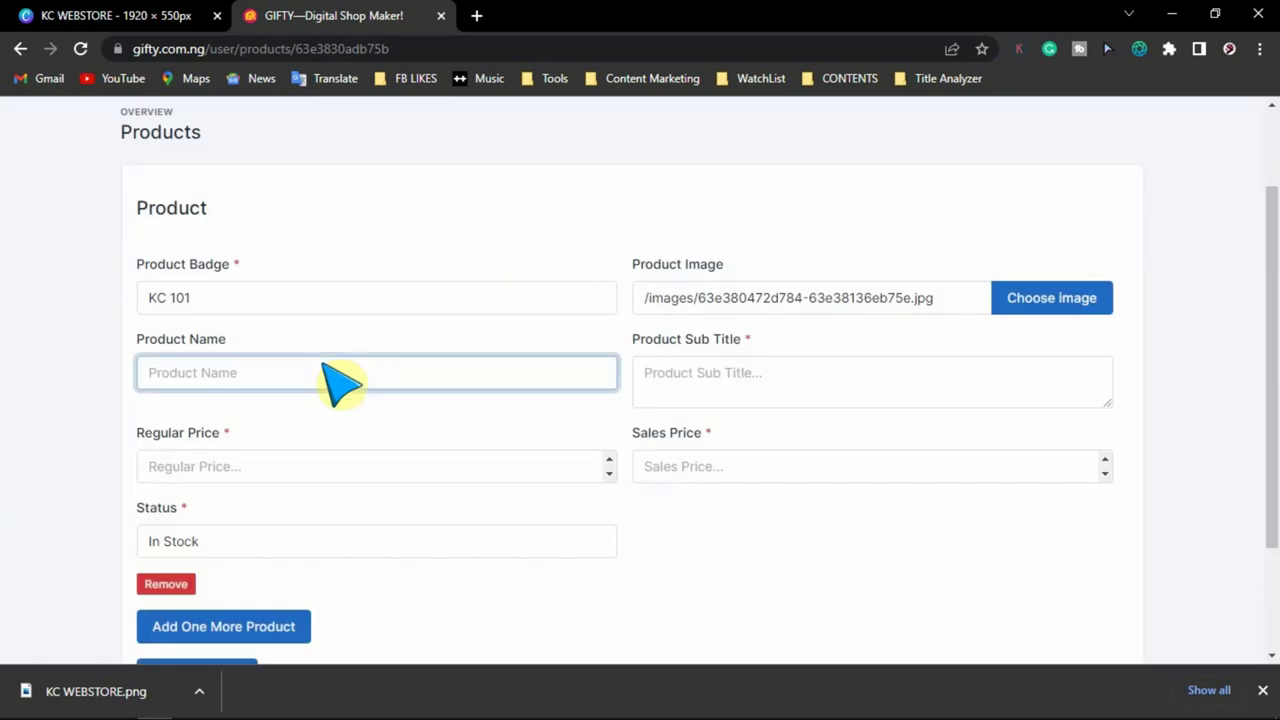
type("Men's Shoe")
left_click(745, 382)
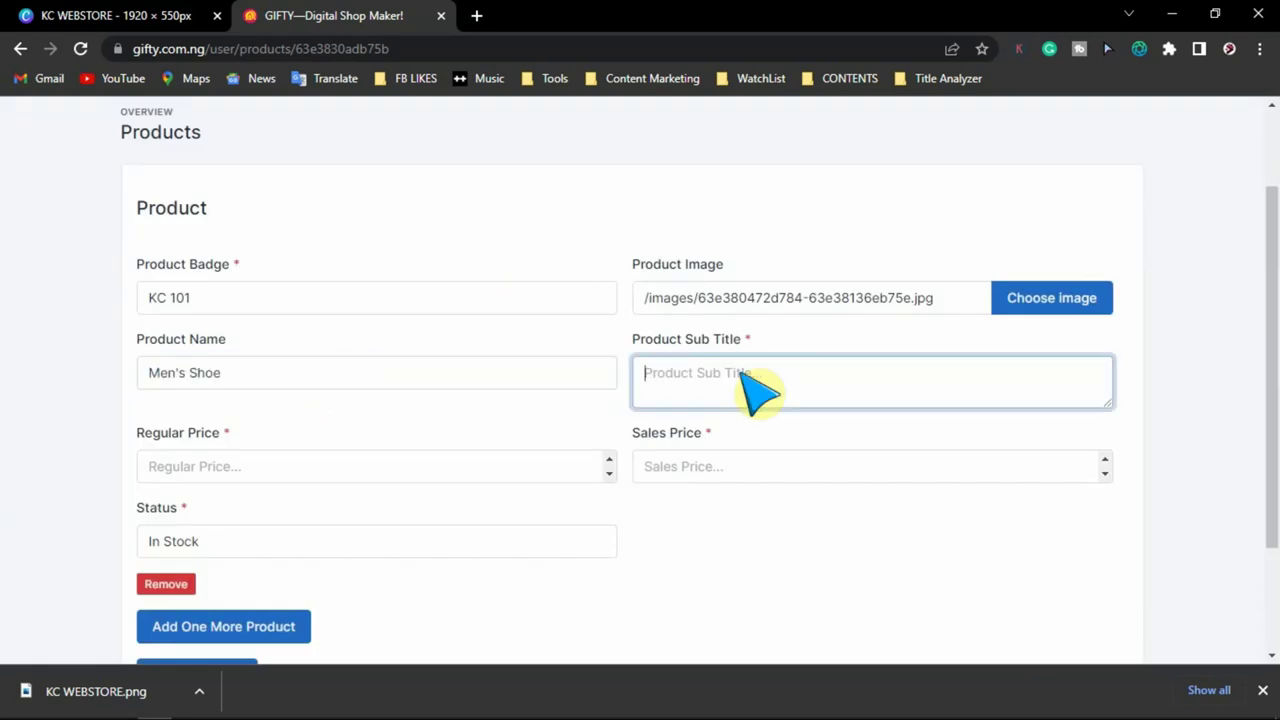
type("New Modern Men")
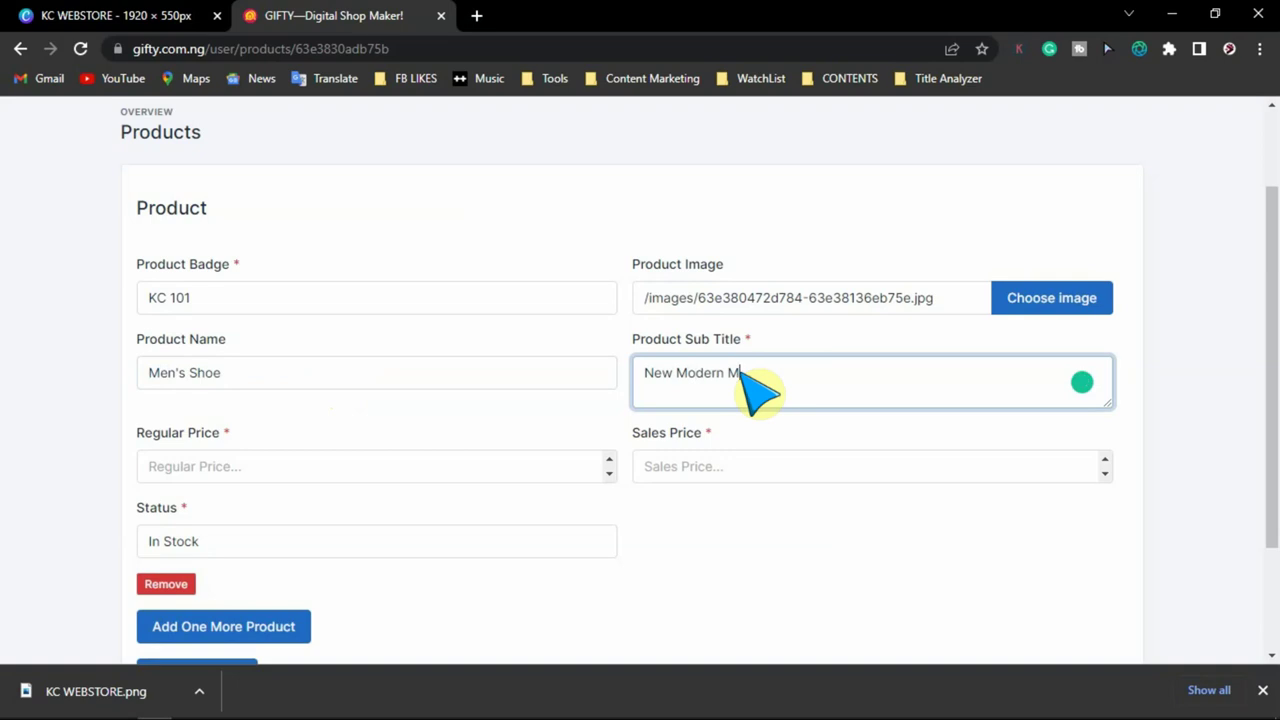
type("'s Shoe 2023")
- Set regular price 23000 and sale price 20000, keeping the status In Stock
scroll(749, 386, "down", 2)
left_click(296, 312)
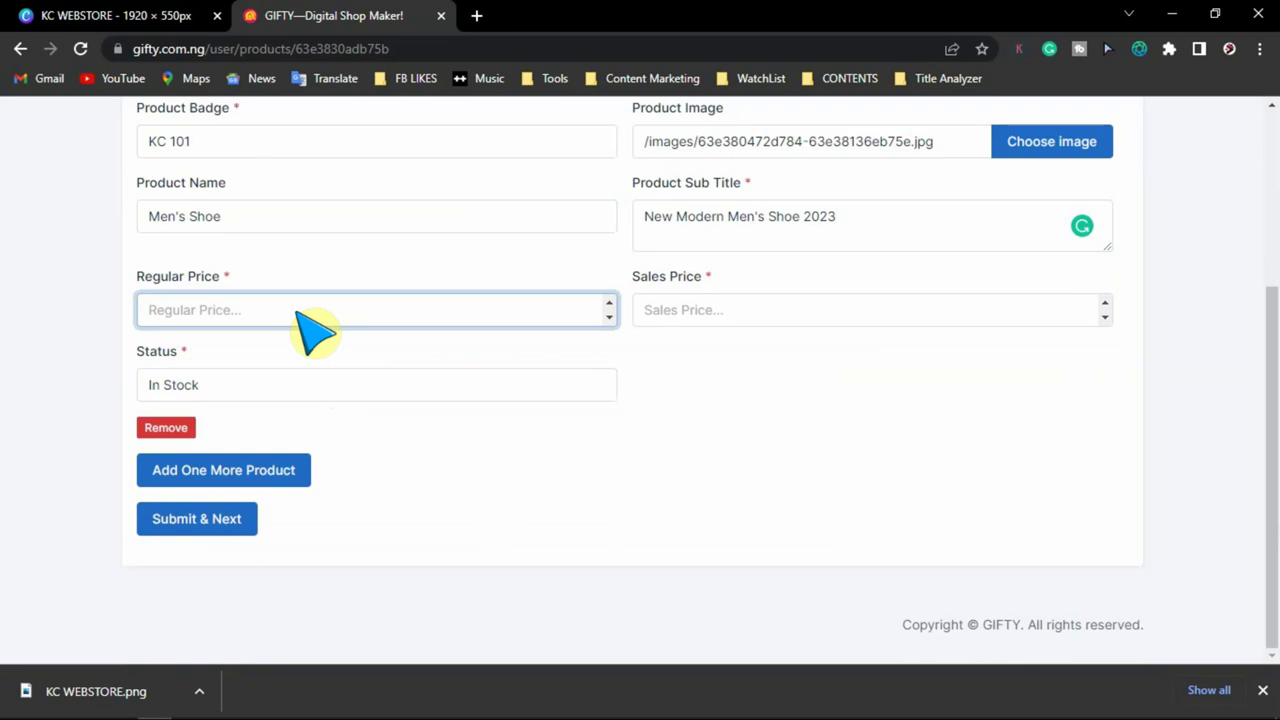
type("23000")
left_click(660, 305)
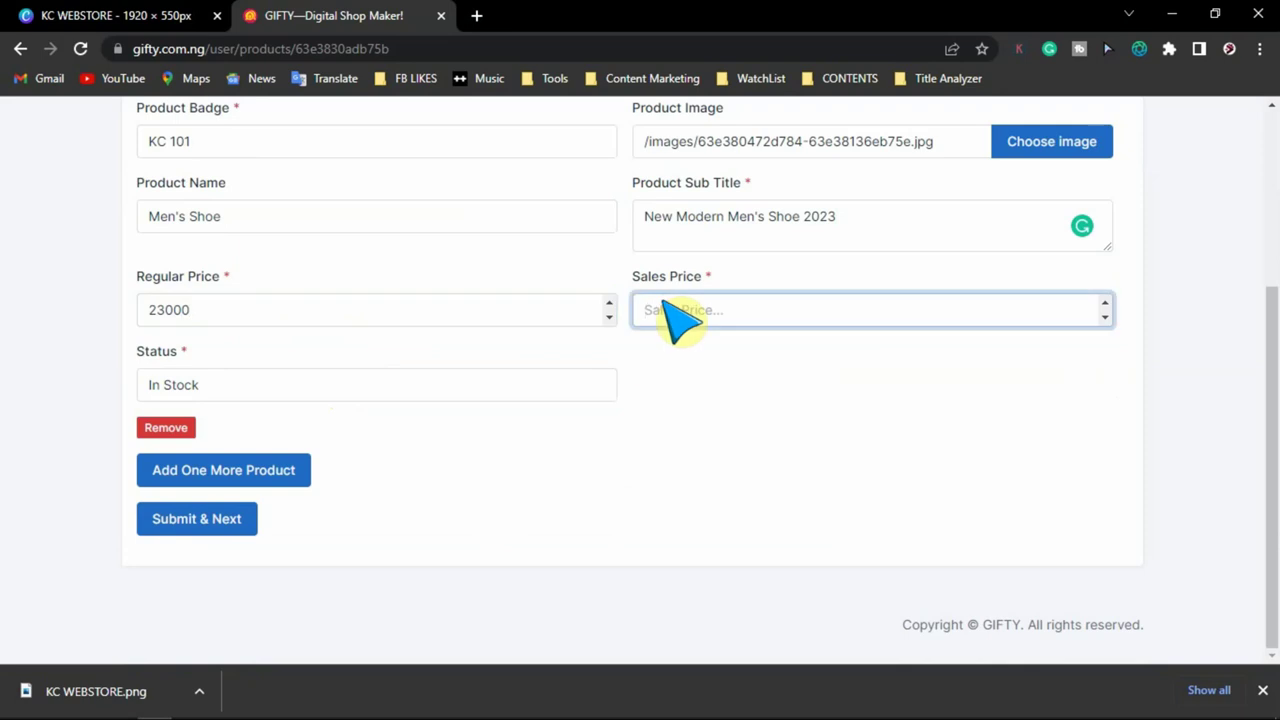
type("20000")
left_click(737, 417)
left_click(303, 384)
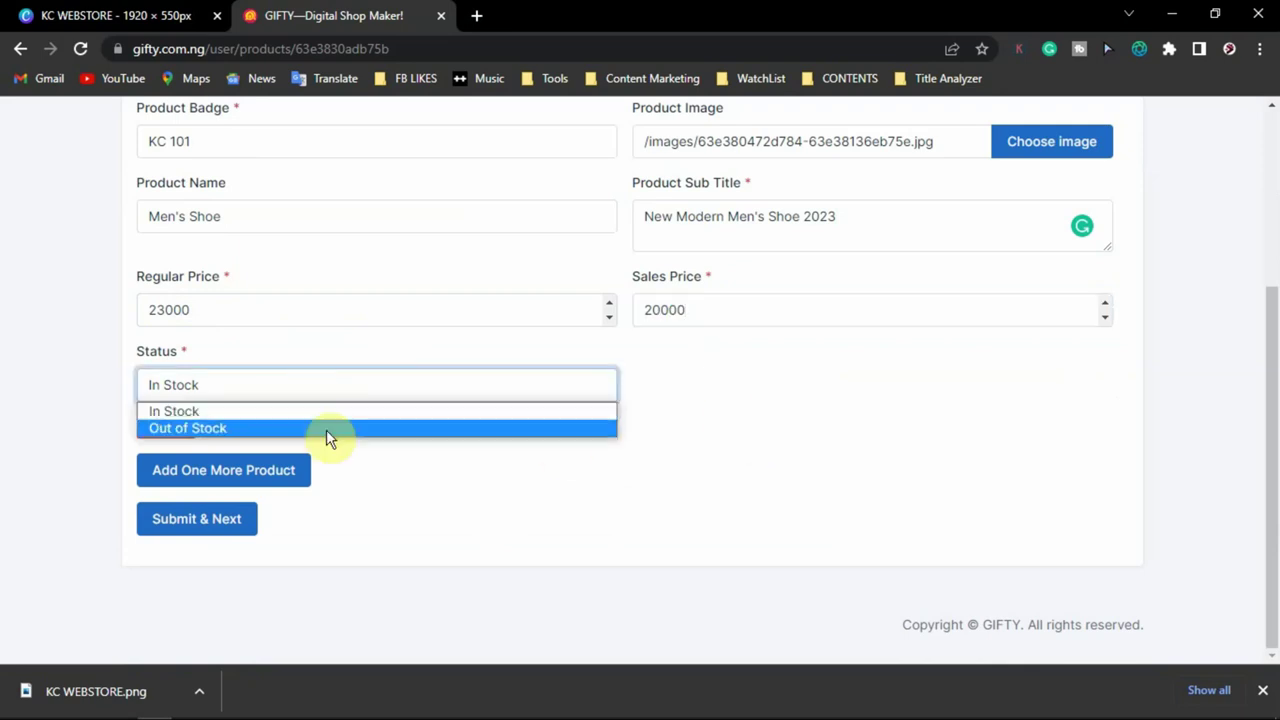
left_click(366, 330)
left_click(280, 384)
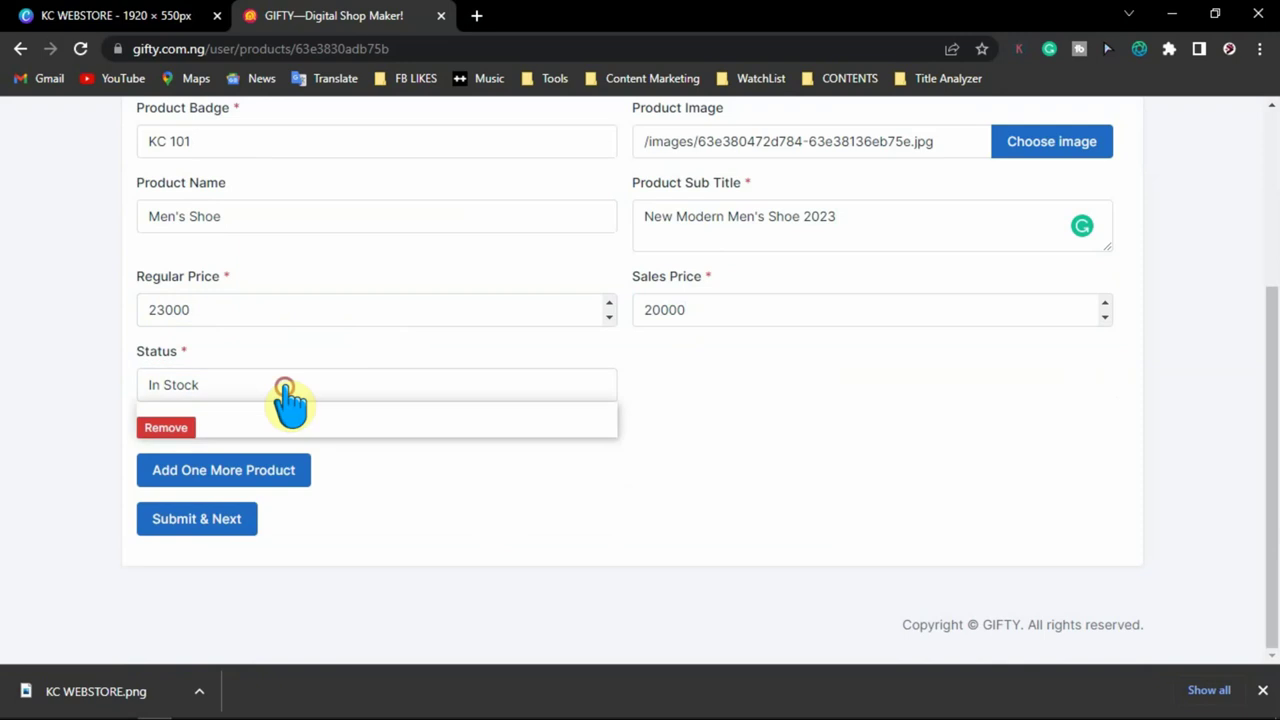
left_click(274, 334)
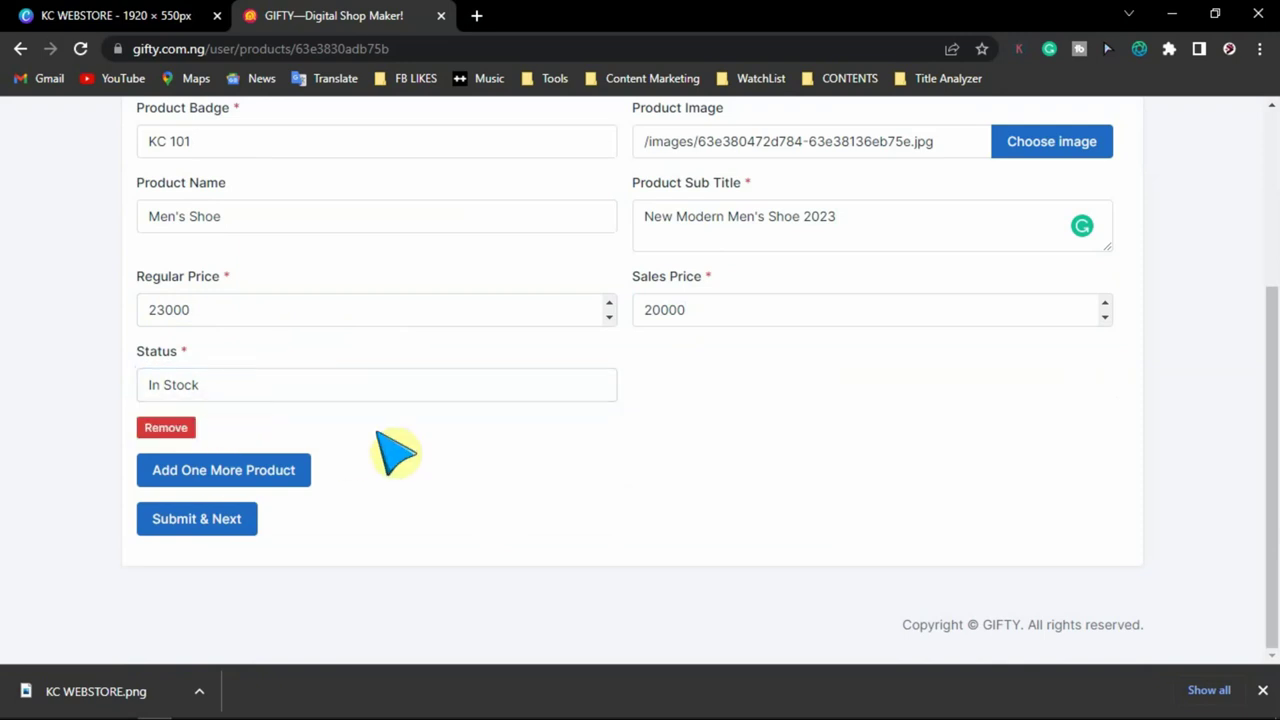
- Add a second blank product entry below Men's Shoe
scroll(571, 449, "up", 2)
scroll(570, 452, "down", 1)
scroll(560, 455, "down", 1)
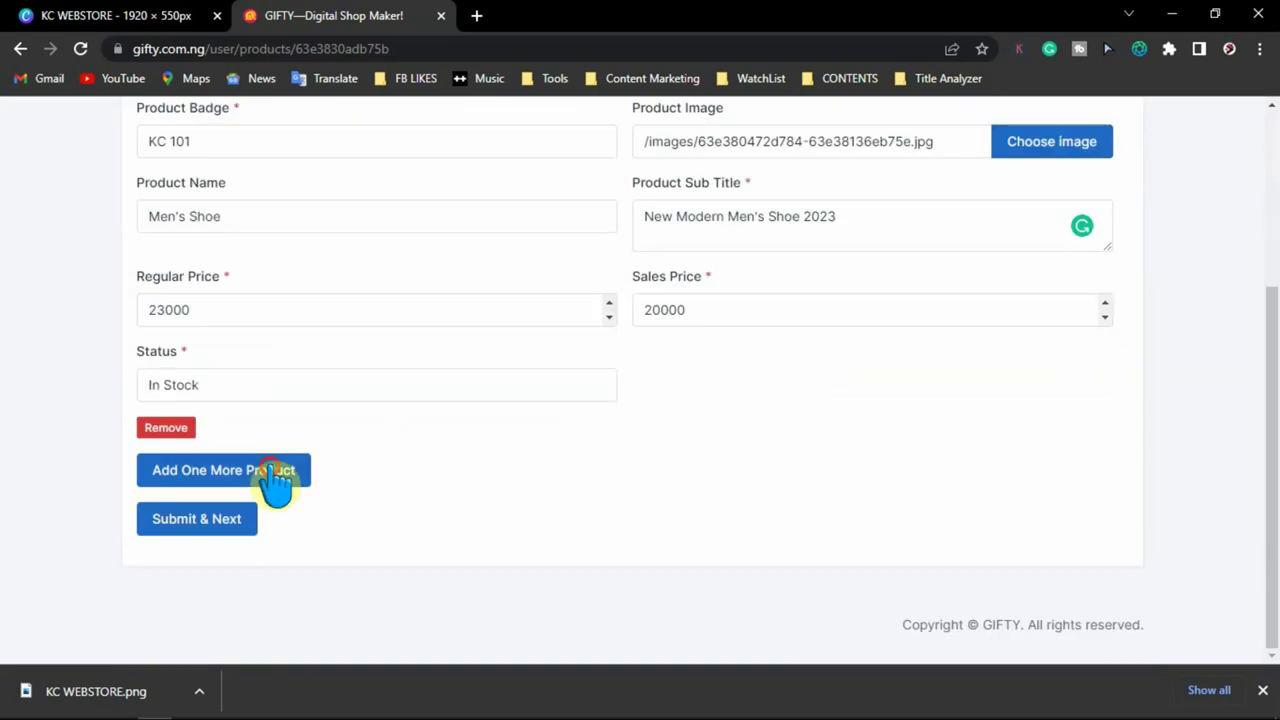
left_click(280, 478)
scroll(634, 463, "down", 3)
scroll(634, 463, "up", 2)
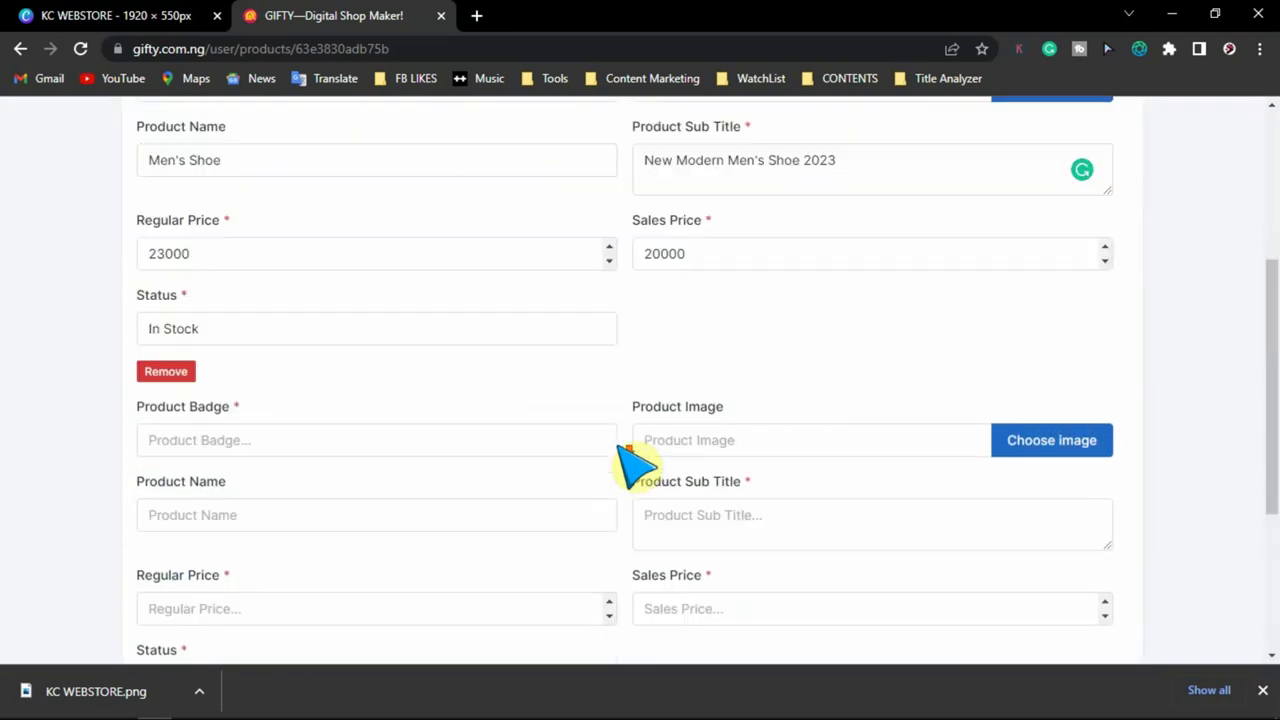
scroll(640, 457, "down", 1)
- Fill the second product: badge KC 102, white sneakers photo, name Lady's Snickers, subtitle with '2023 Model'
left_click(290, 292)
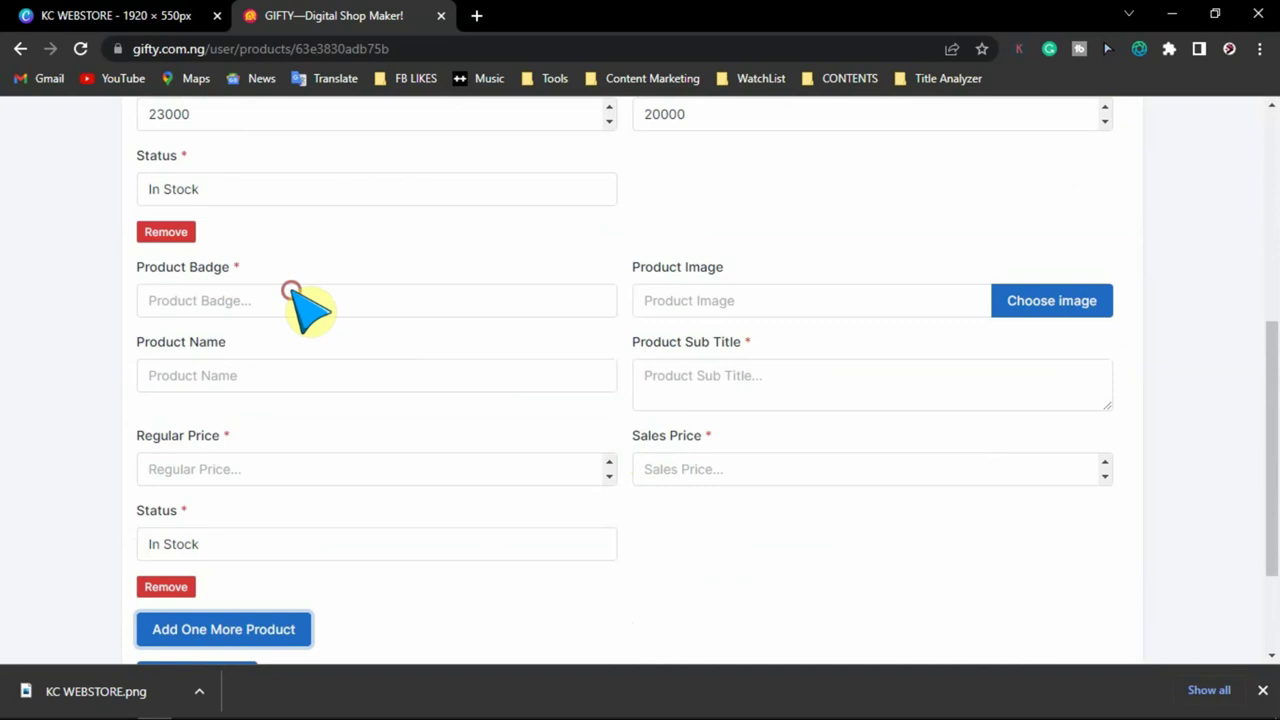
type("KC")
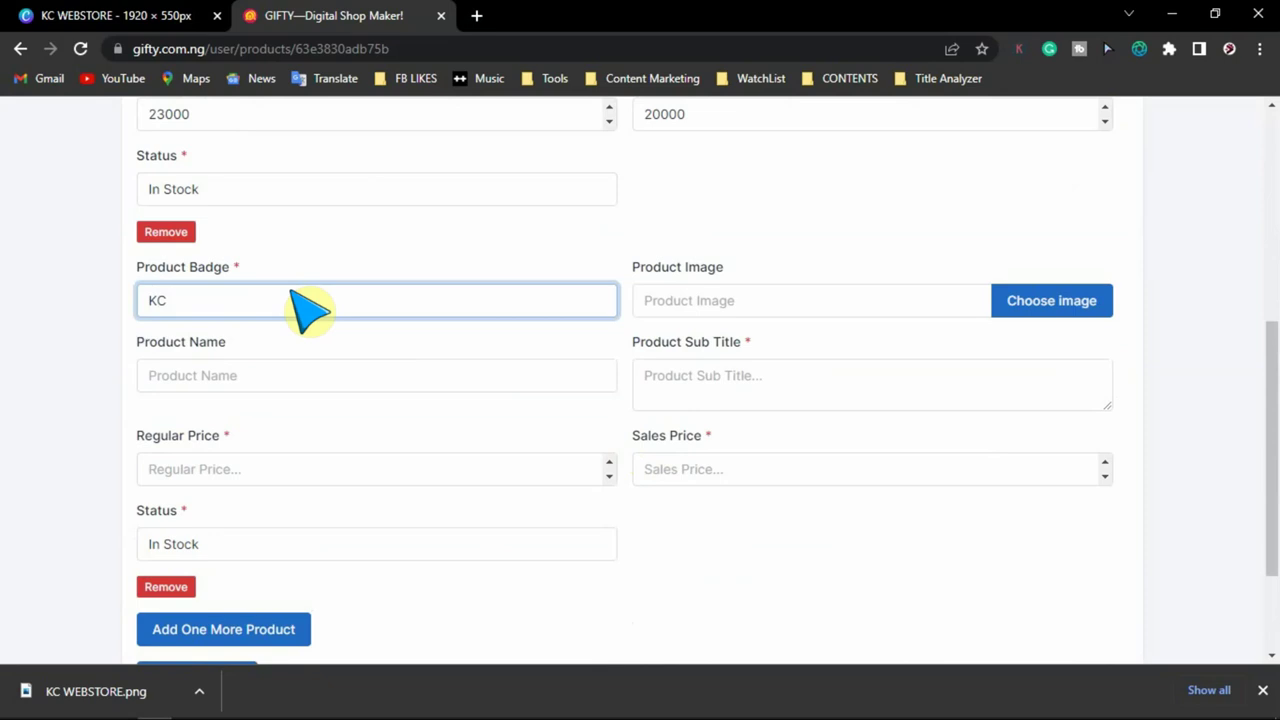
type(" 102")
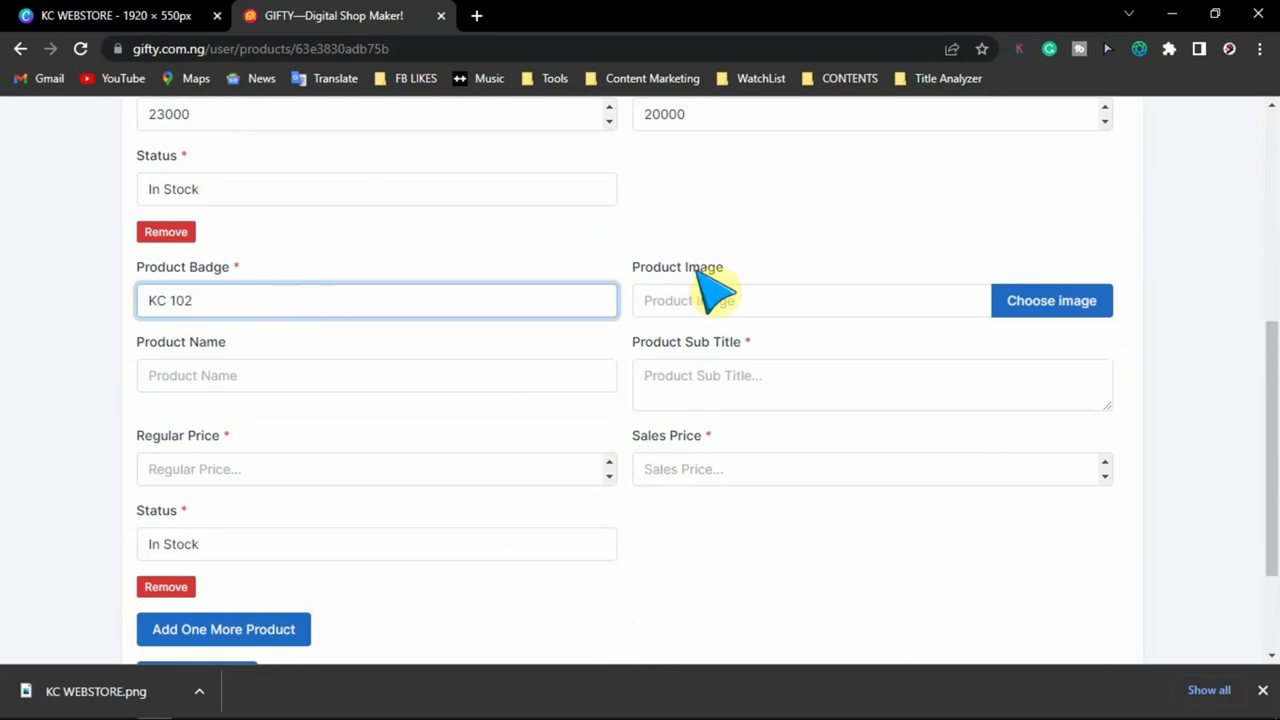
left_click(1036, 310)
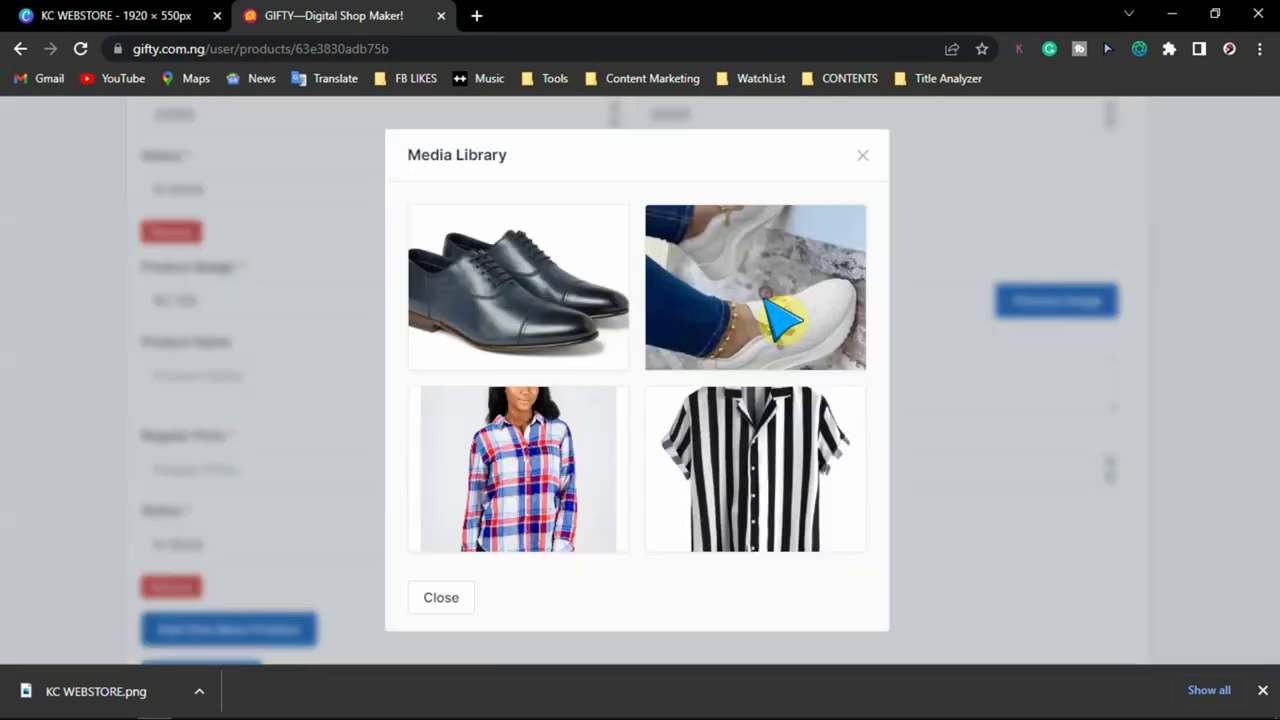
left_click(700, 229)
left_click(295, 380)
type("Lad")
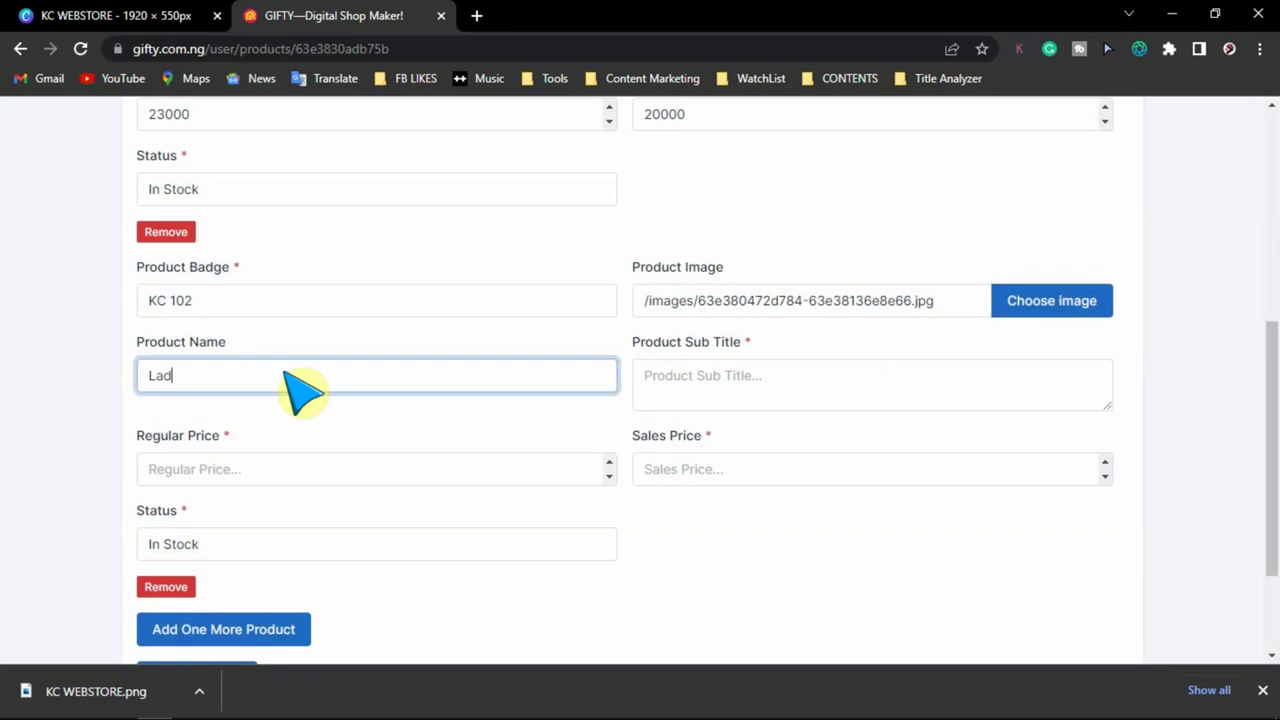
type("y's Snickers")
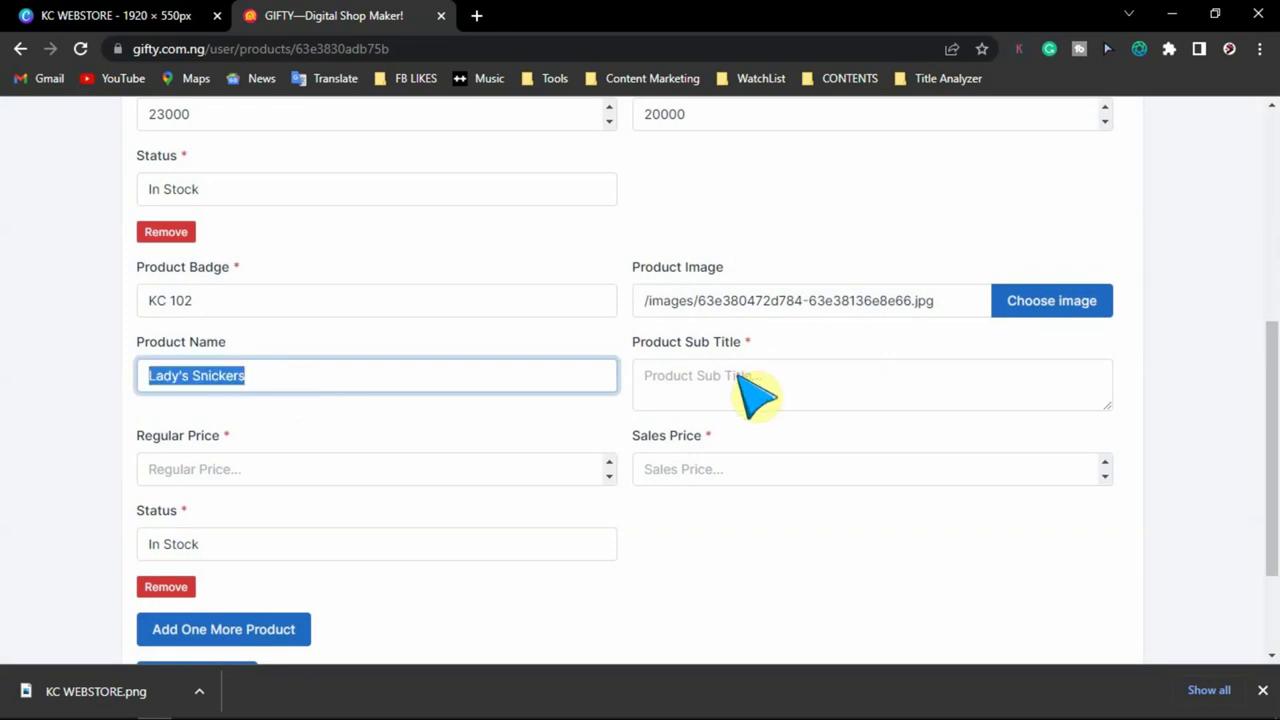
left_click(737, 378)
type("Lady's Snickers")
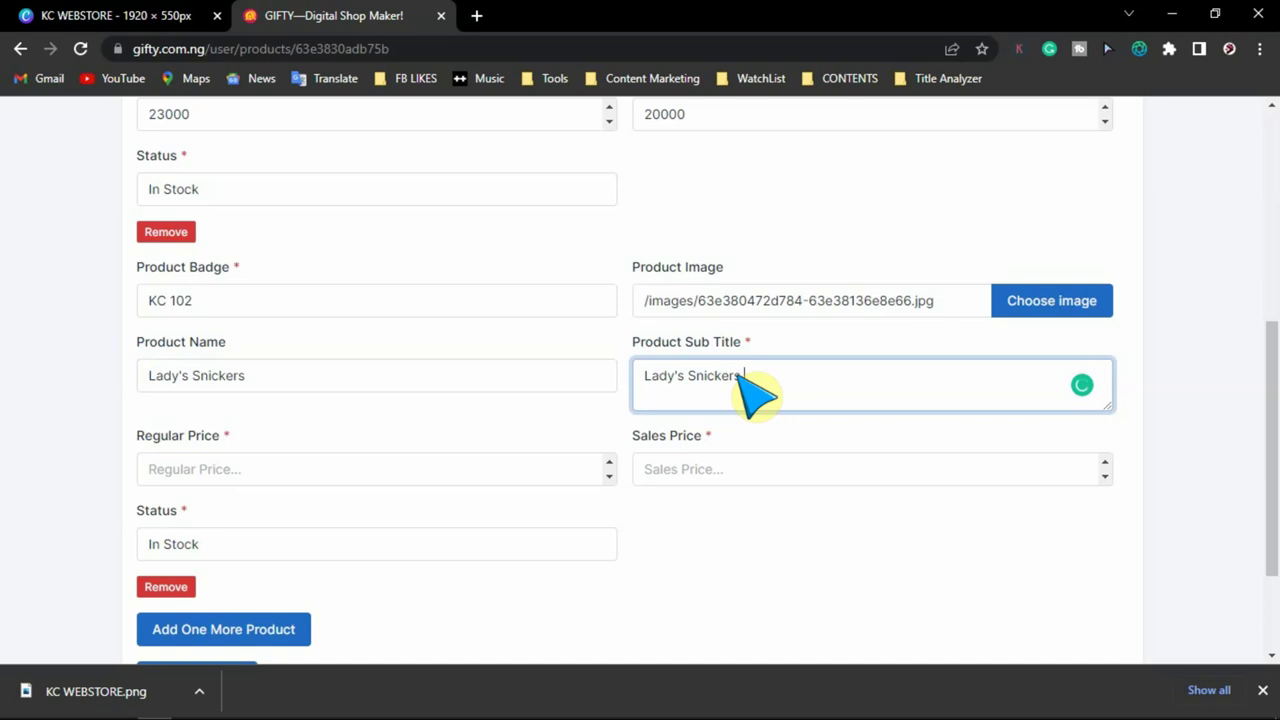
type("2023 Model")
- Price it at 20000 regular and 15000 sale, then add a third product entry
left_click(477, 466)
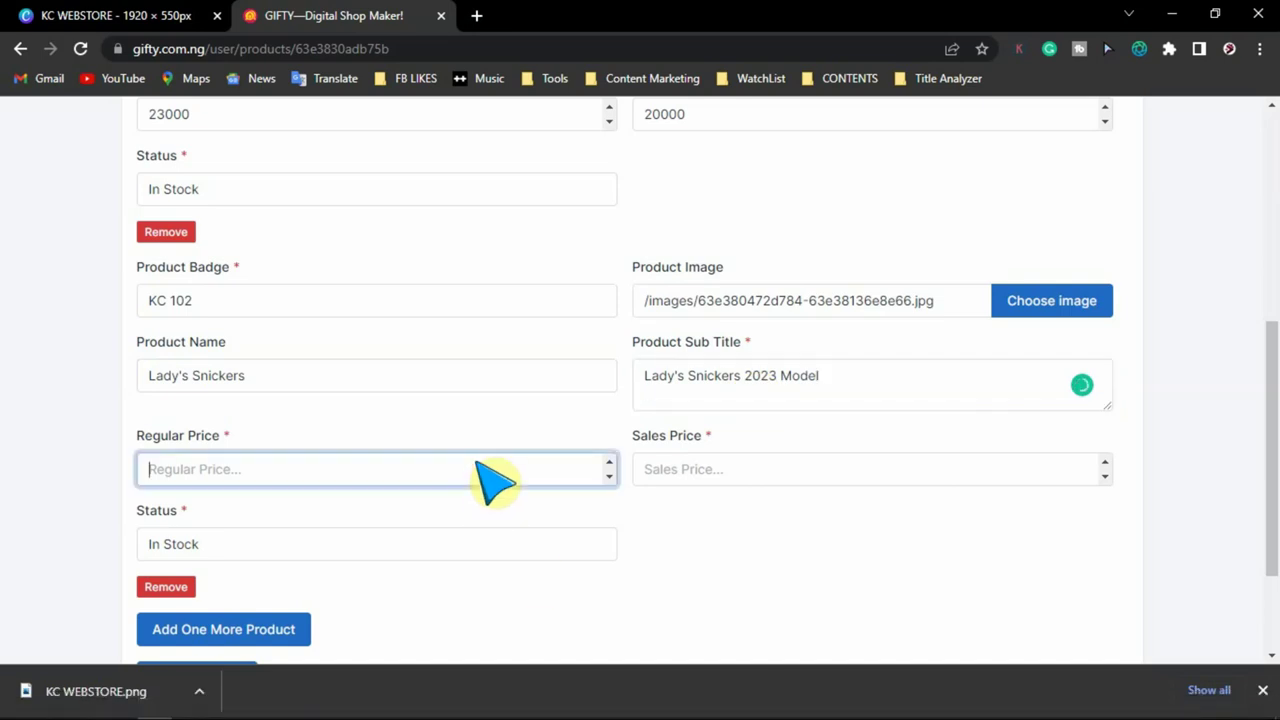
type("20000")
key("Tab")
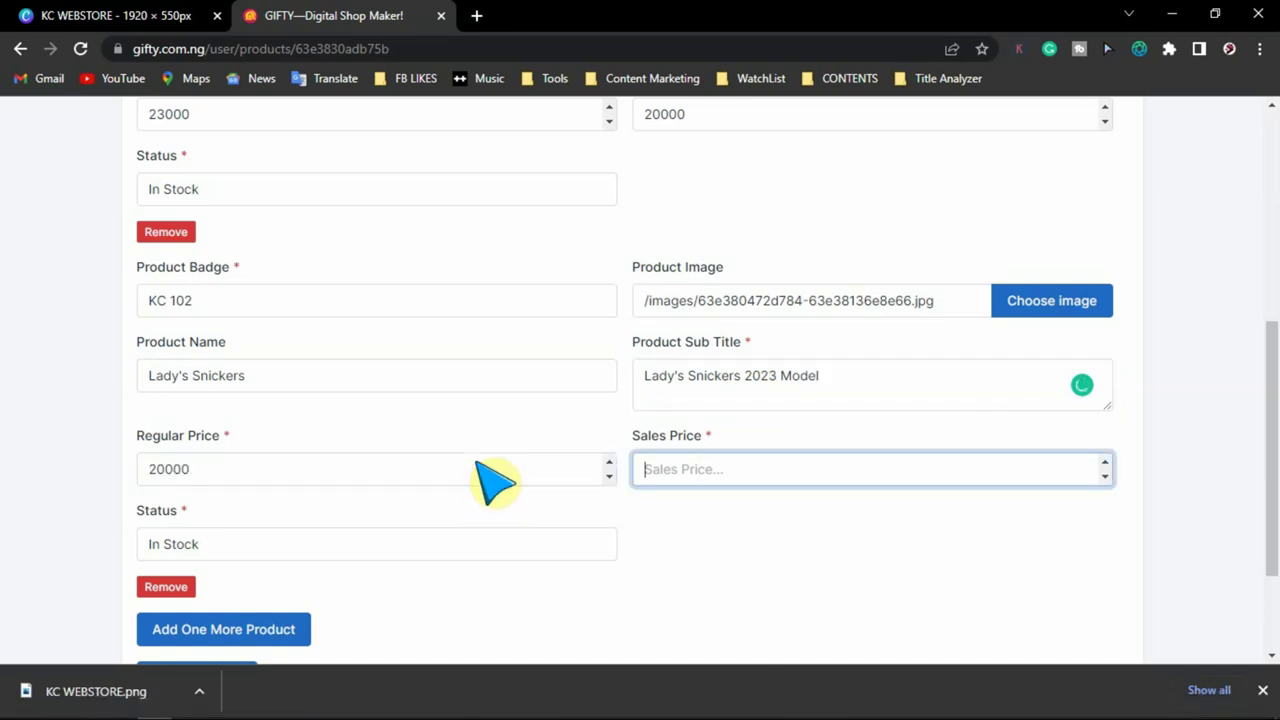
type("15000")
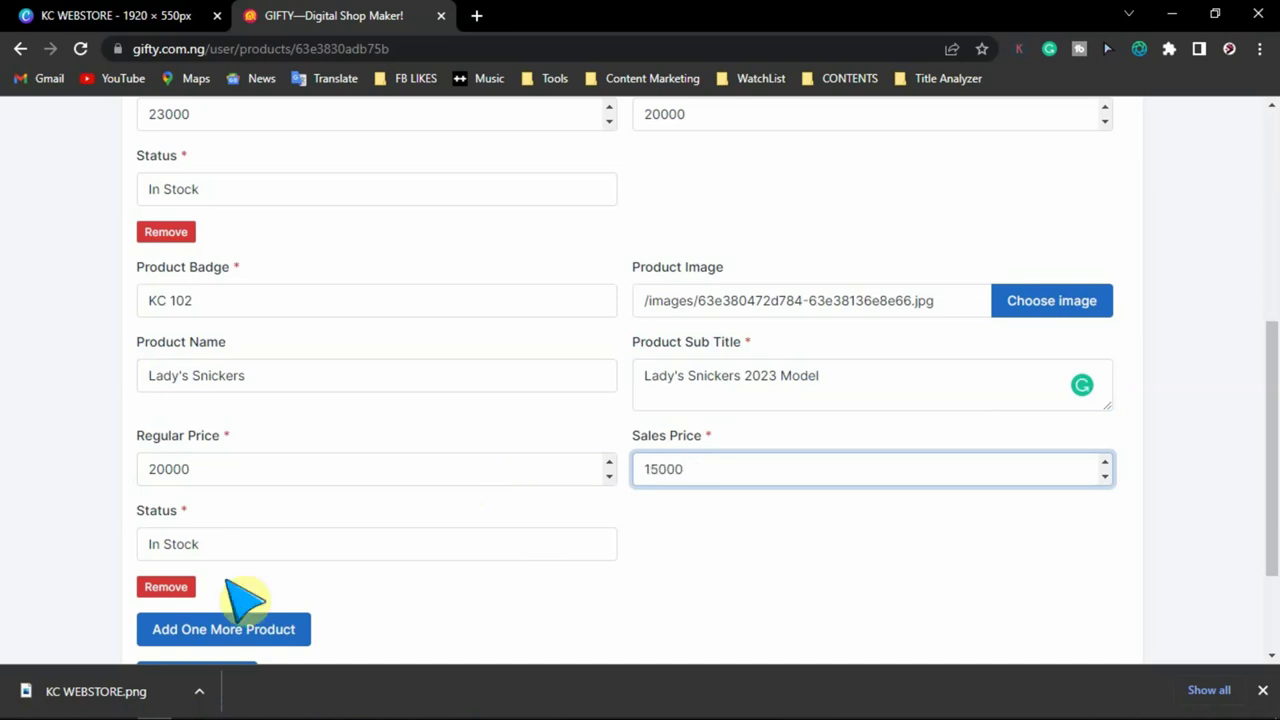
scroll(315, 600, "down", 2)
left_click(296, 476)
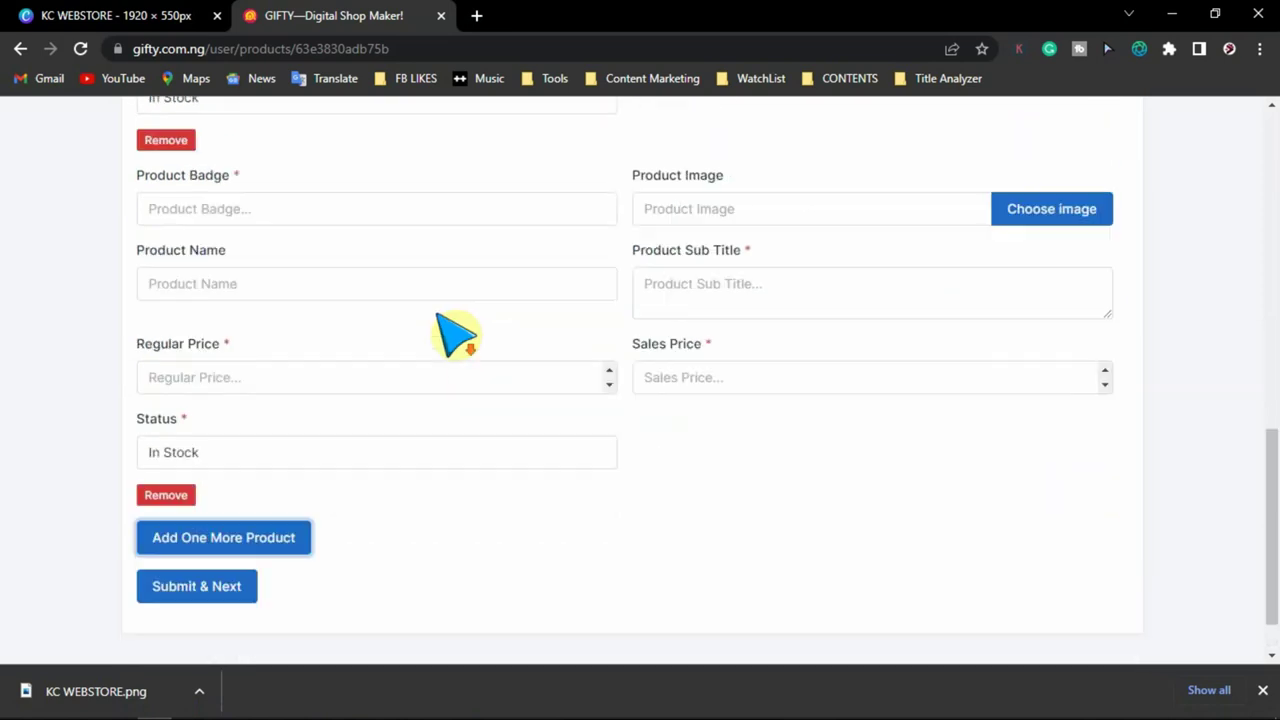
- Give the third product badge KC 103, the striped shirt photo and name Lady's Stripped Shirt
left_click(370, 188)
type("KC 103")
left_click(1080, 142)
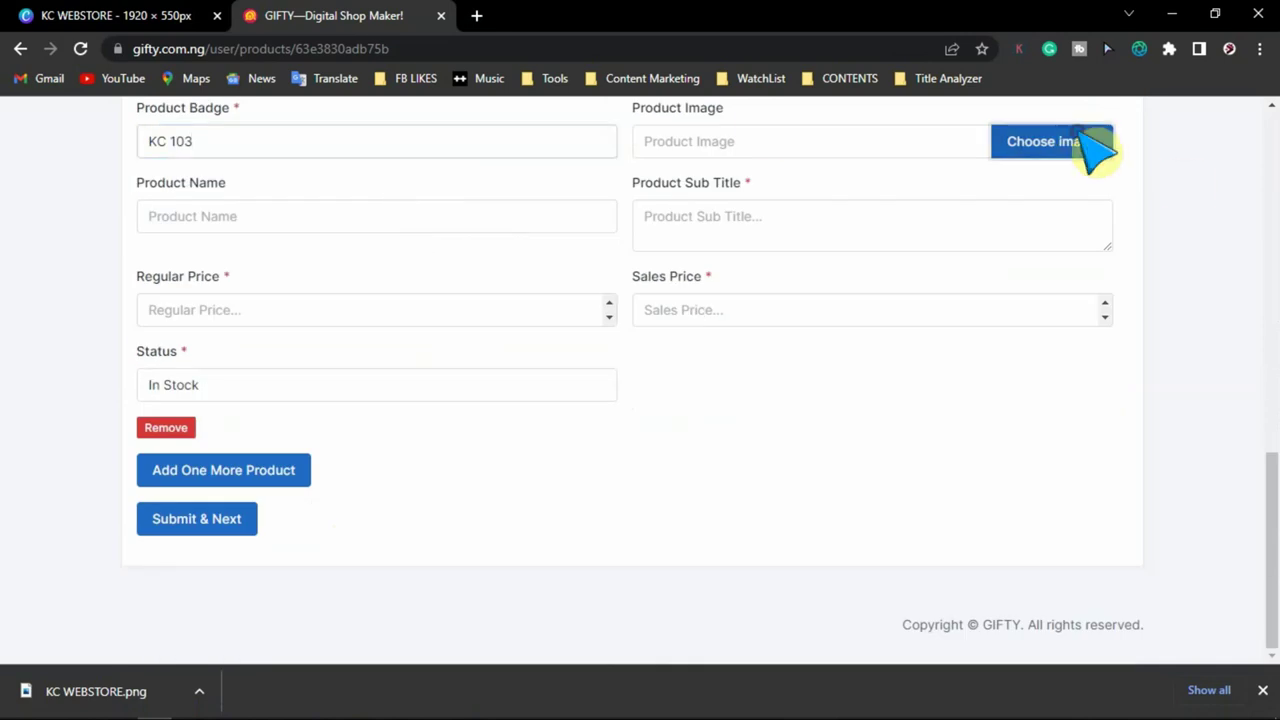
left_click(657, 533)
left_click(277, 212)
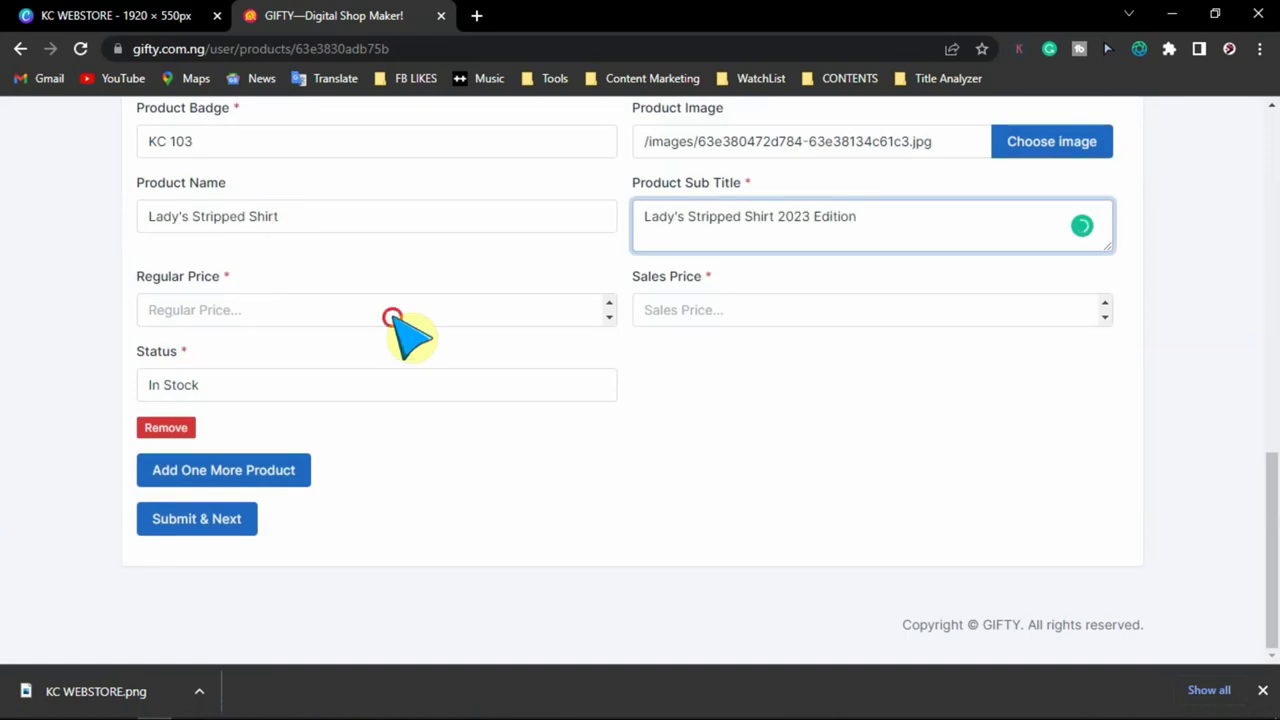
- Set prices to 7500 regular and 5000 sale, then try adding a fourth product
left_click(392, 314)
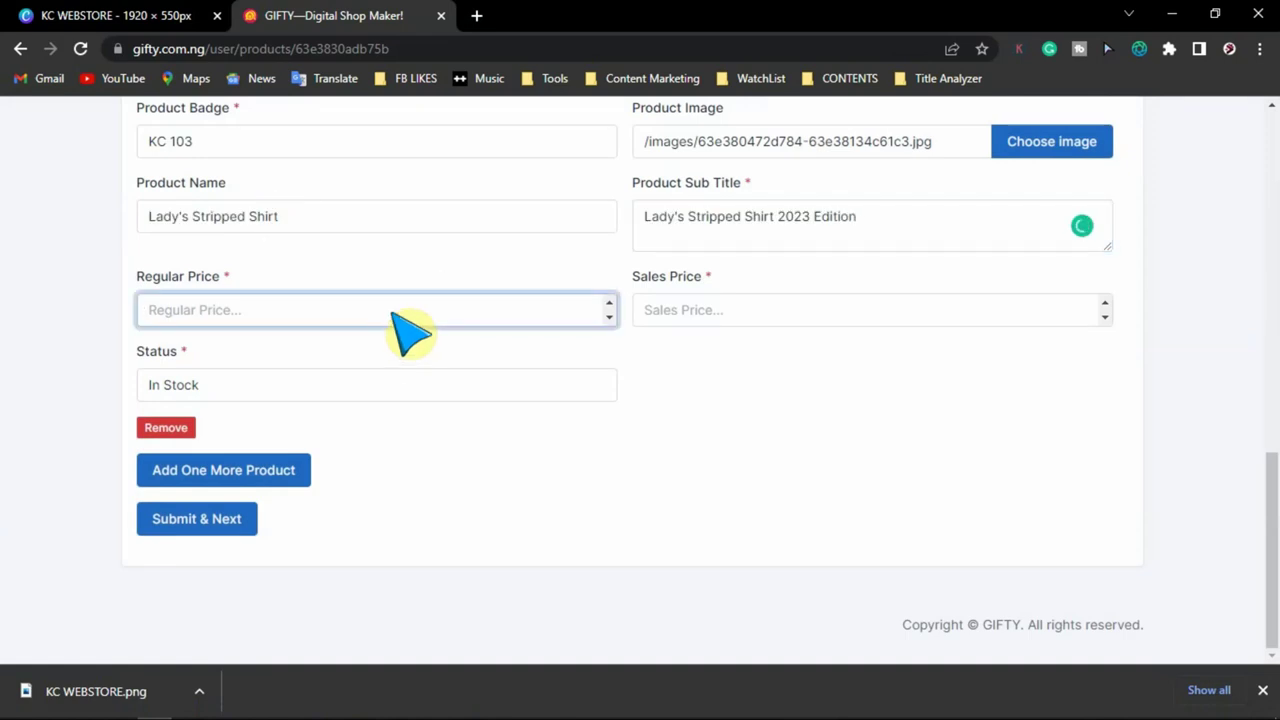
type("7500")
key("Tab")
type("5000")
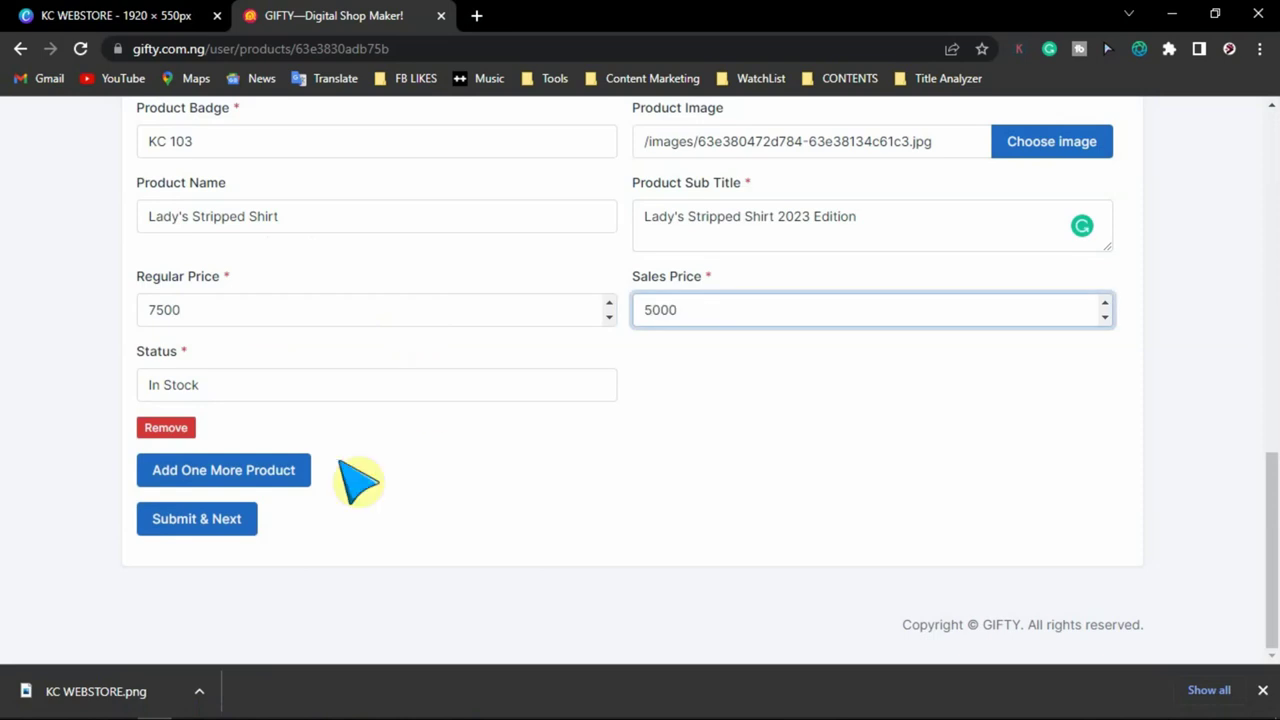
left_click(232, 478)
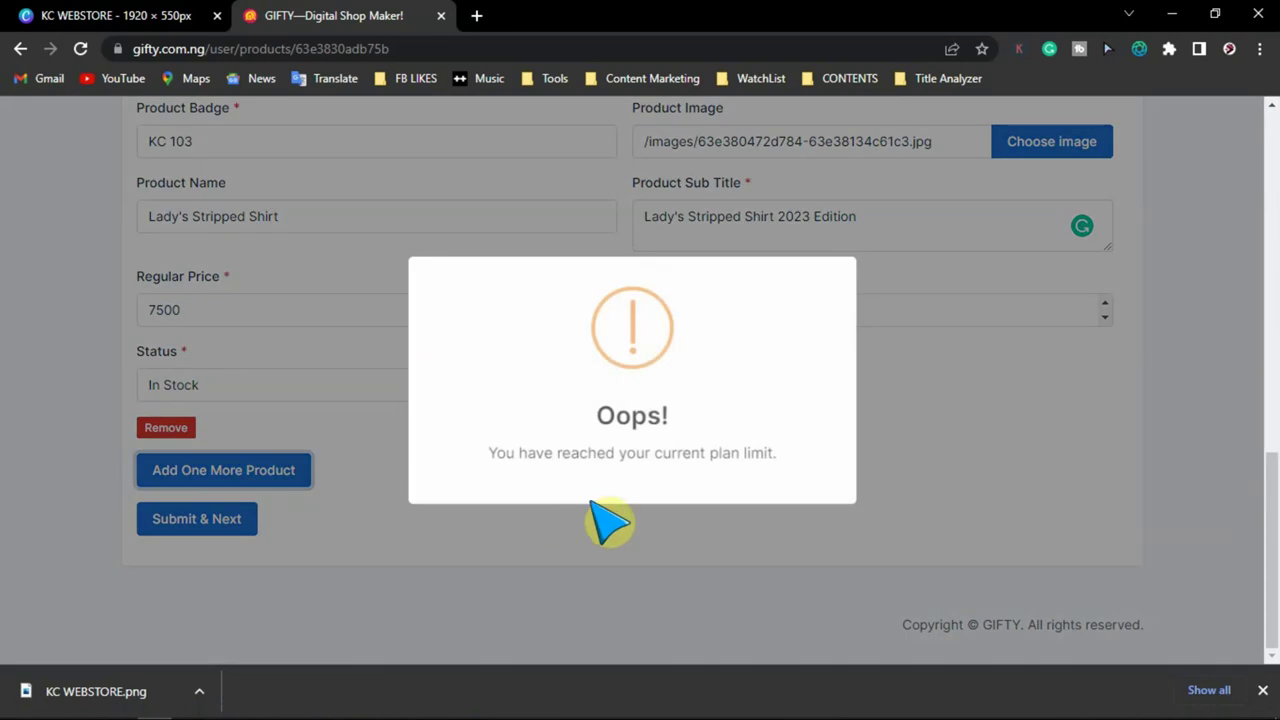
- Dismiss the plan-limit warnings and save the three products with Submit & Next
left_click(591, 589)
scroll(748, 515, "up", 5)
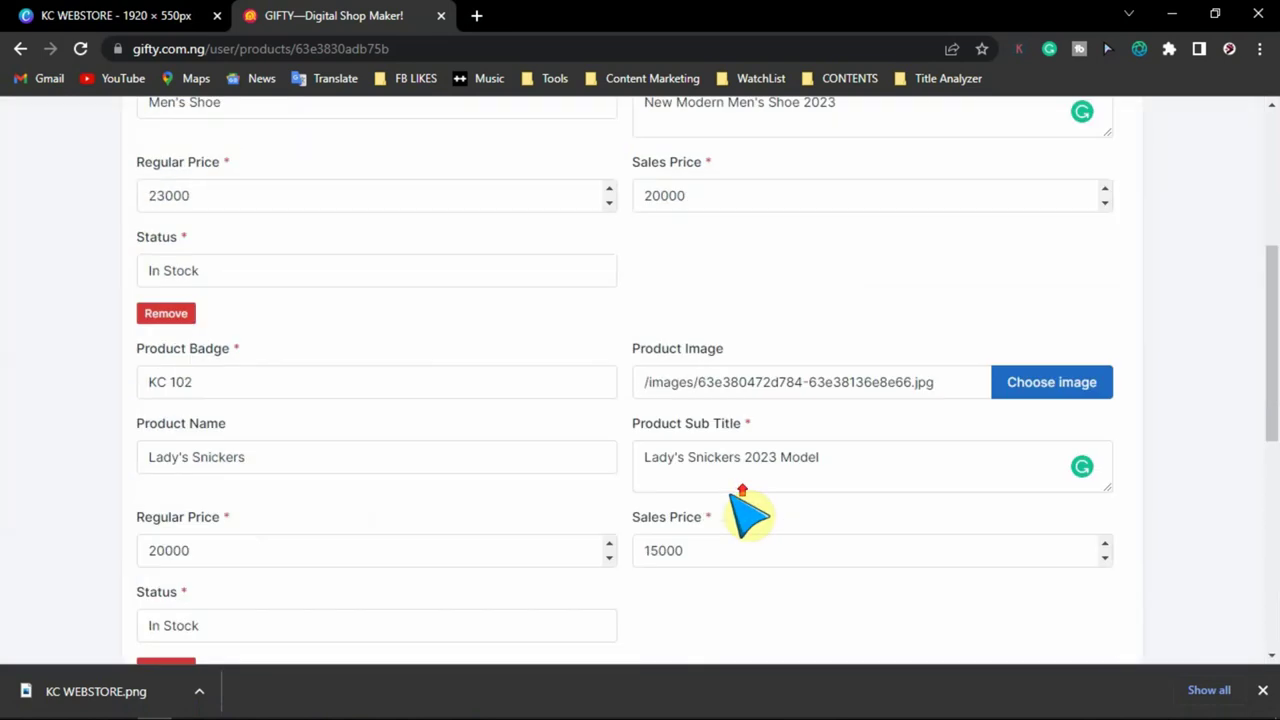
scroll(748, 515, "up", 4)
scroll(740, 515, "down", 10)
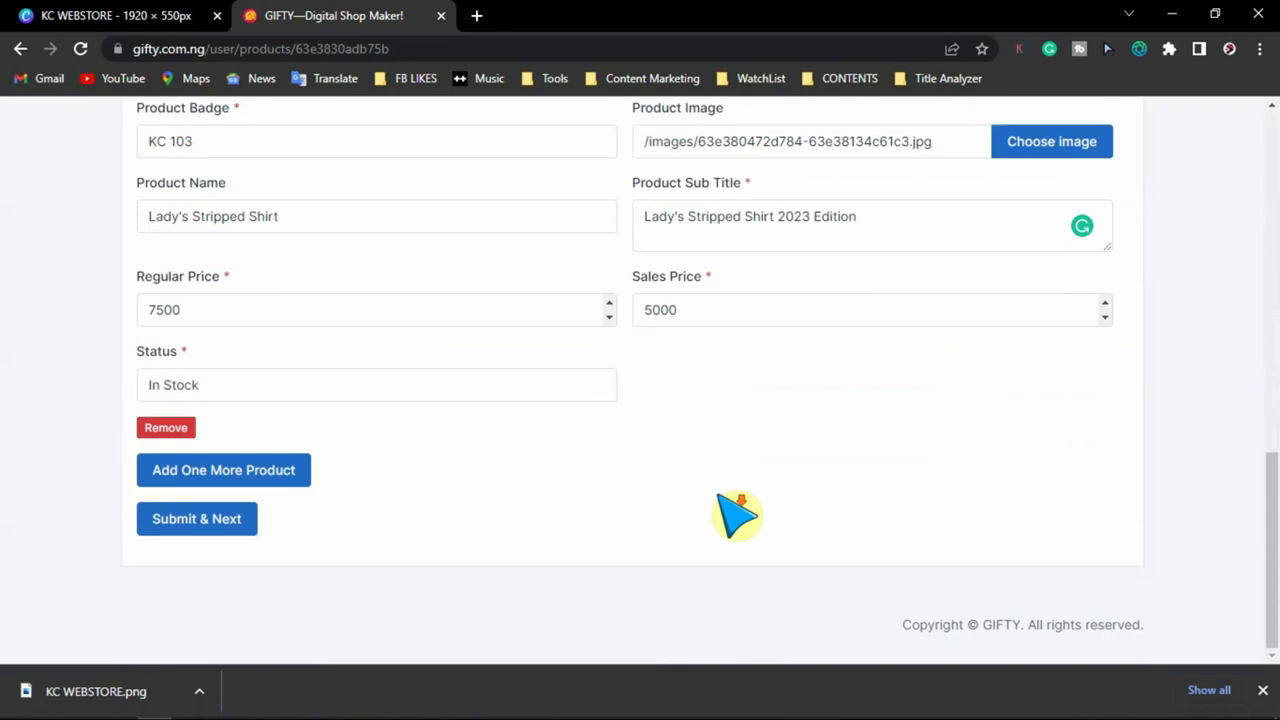
left_click(290, 474)
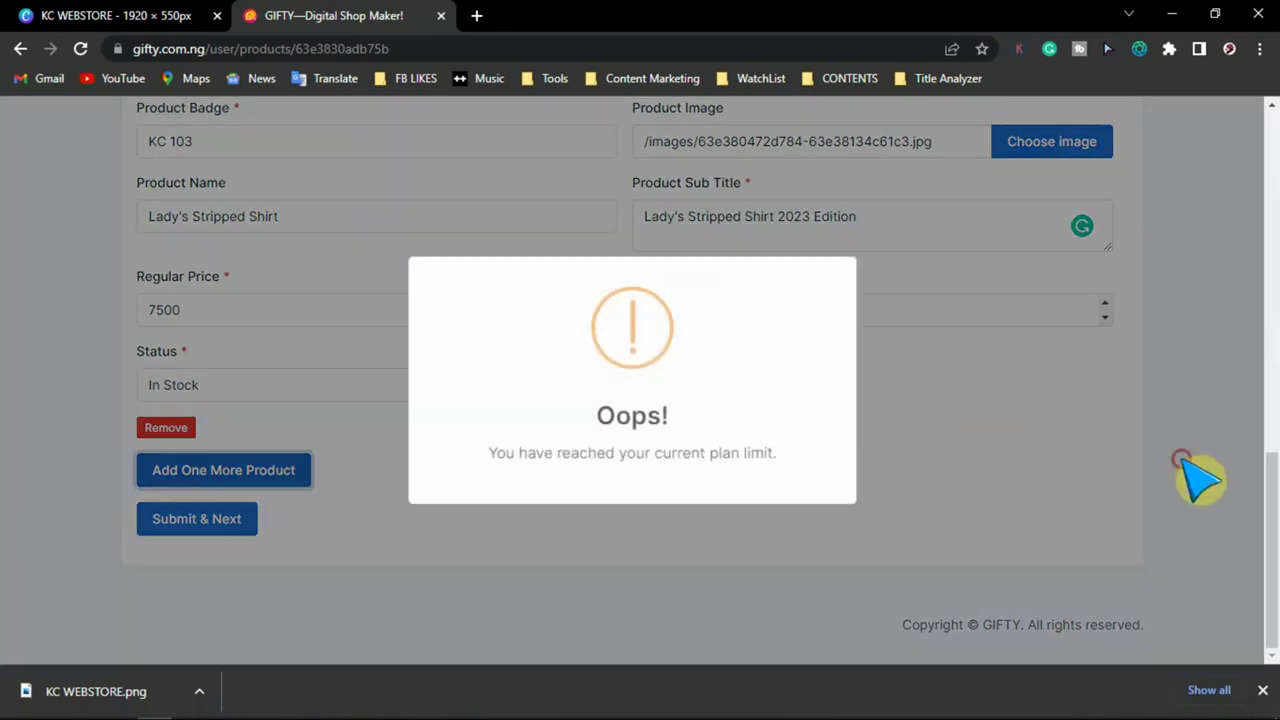
left_click(1181, 459)
scroll(1094, 434, "up", 8)
scroll(1083, 430, "down", 8)
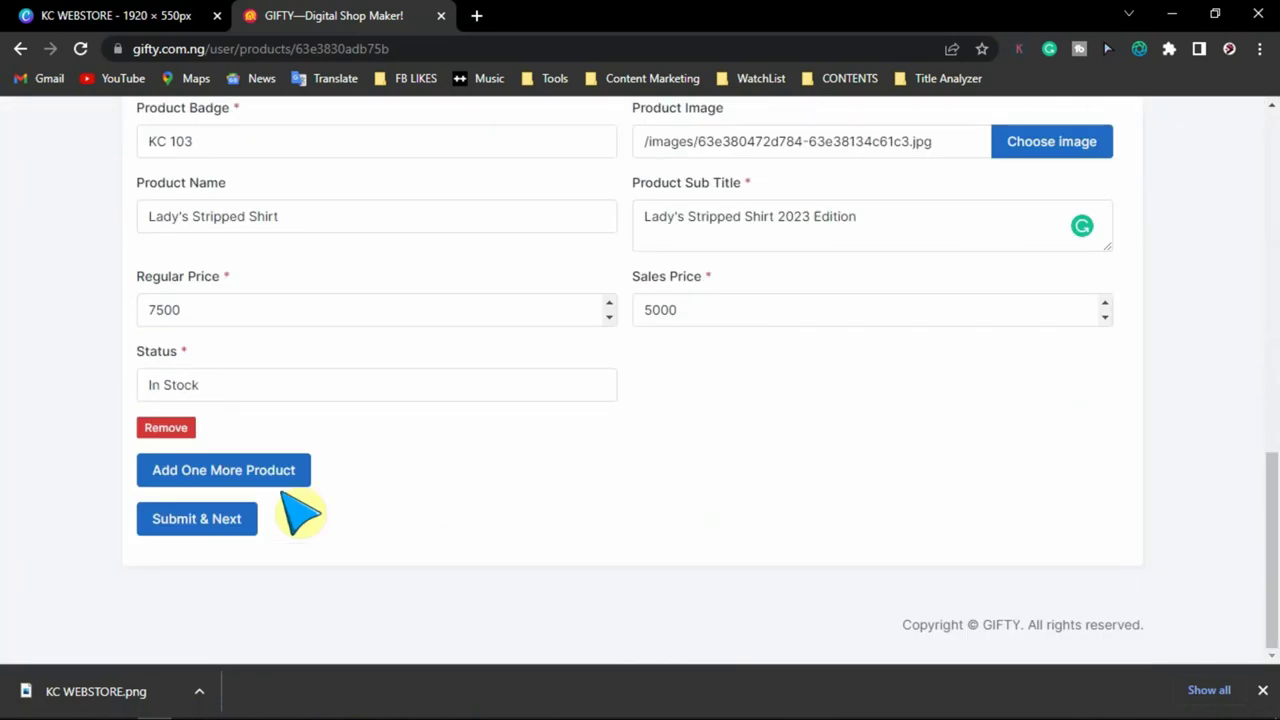
left_click(217, 521)
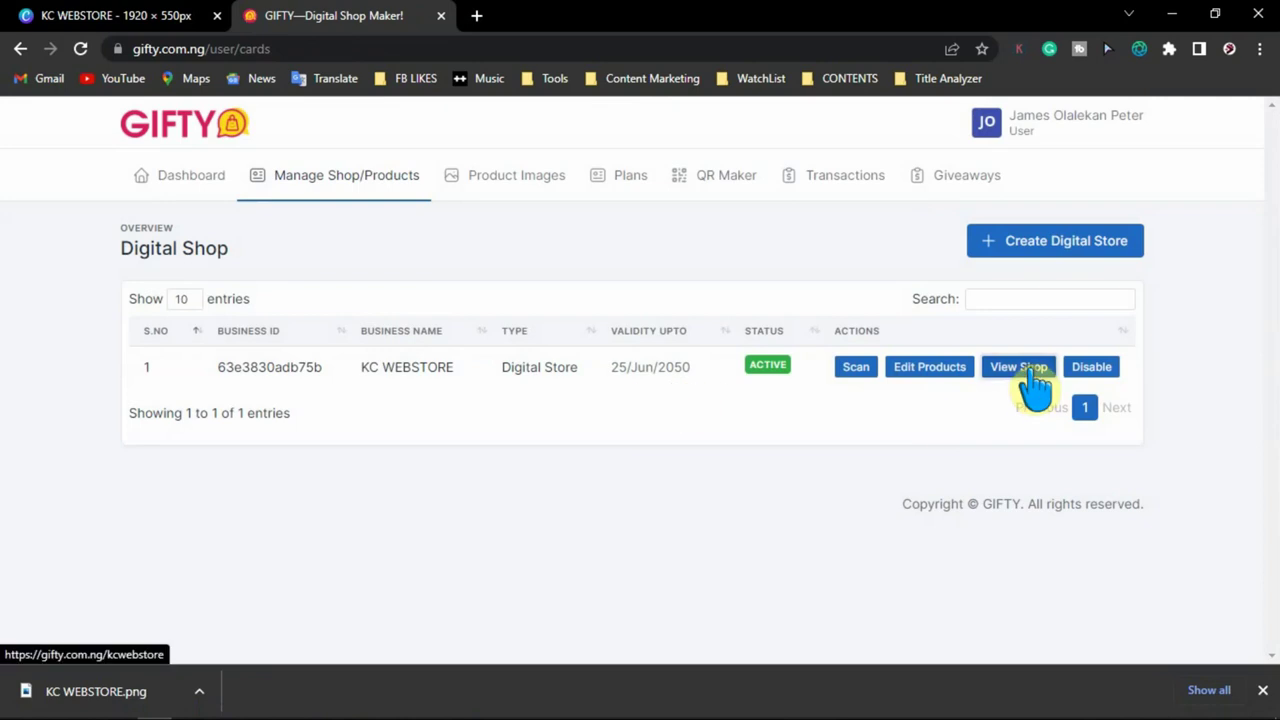
- Open View Shop in a new tab and switch to the live storefront
right_click(1030, 372)
left_click(1048, 389)
left_click(558, 19)
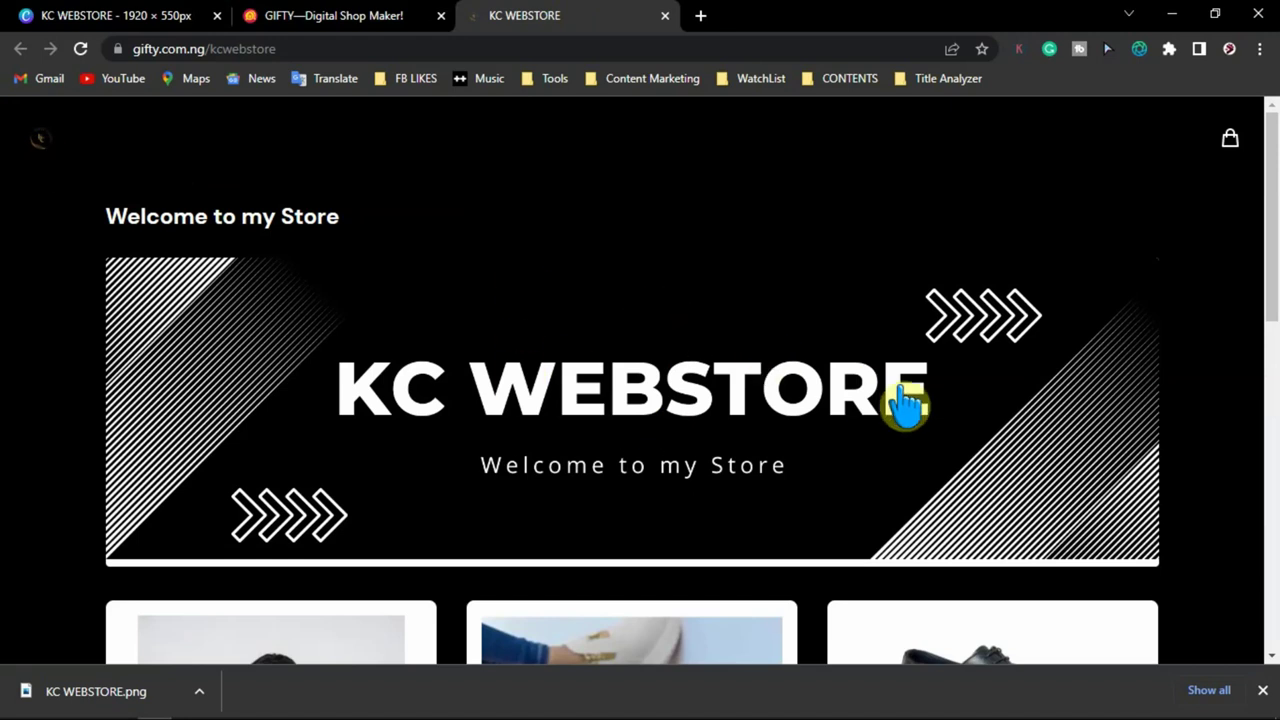
- Scroll through the three product cards with their sale prices, then select the store URL
scroll(925, 385, "down", 6)
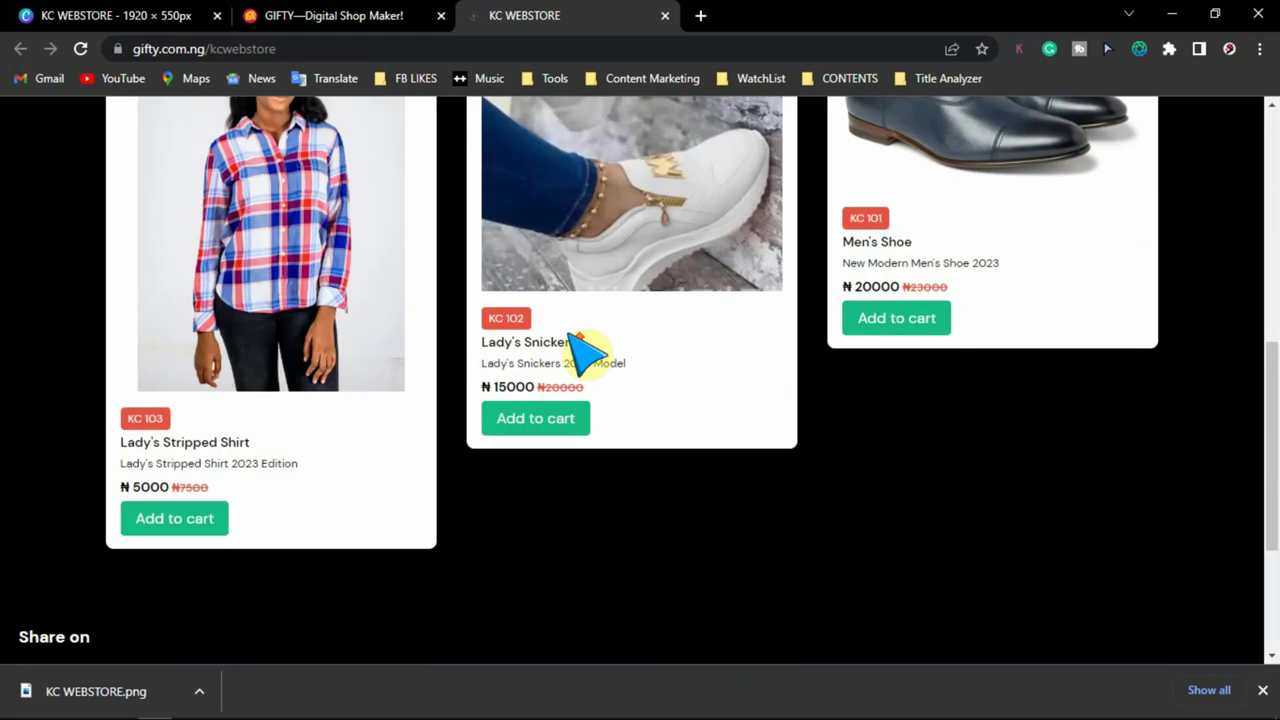
scroll(335, 318, "up", 2)
scroll(500, 334, "down", 4)
scroll(500, 330, "up", 2)
scroll(480, 322, "up", 3)
scroll(409, 334, "down", 2)
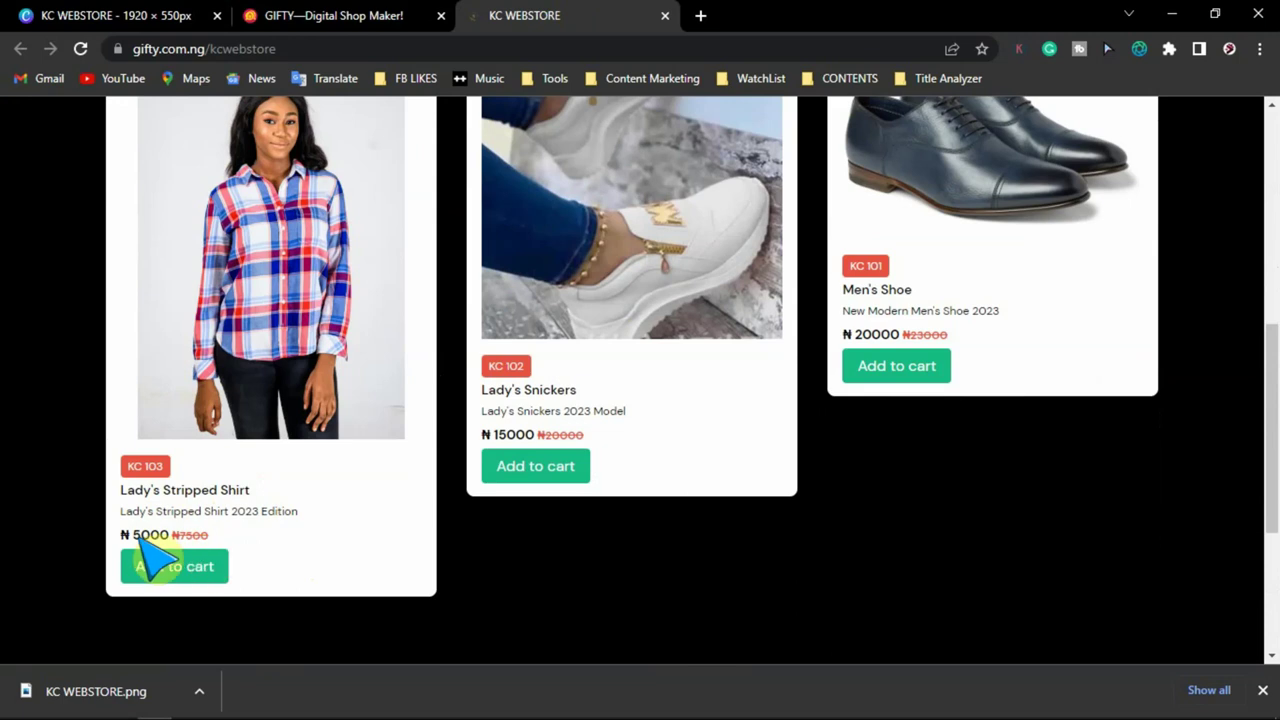
scroll(672, 512, "up", 5)
scroll(672, 510, "down", 4)
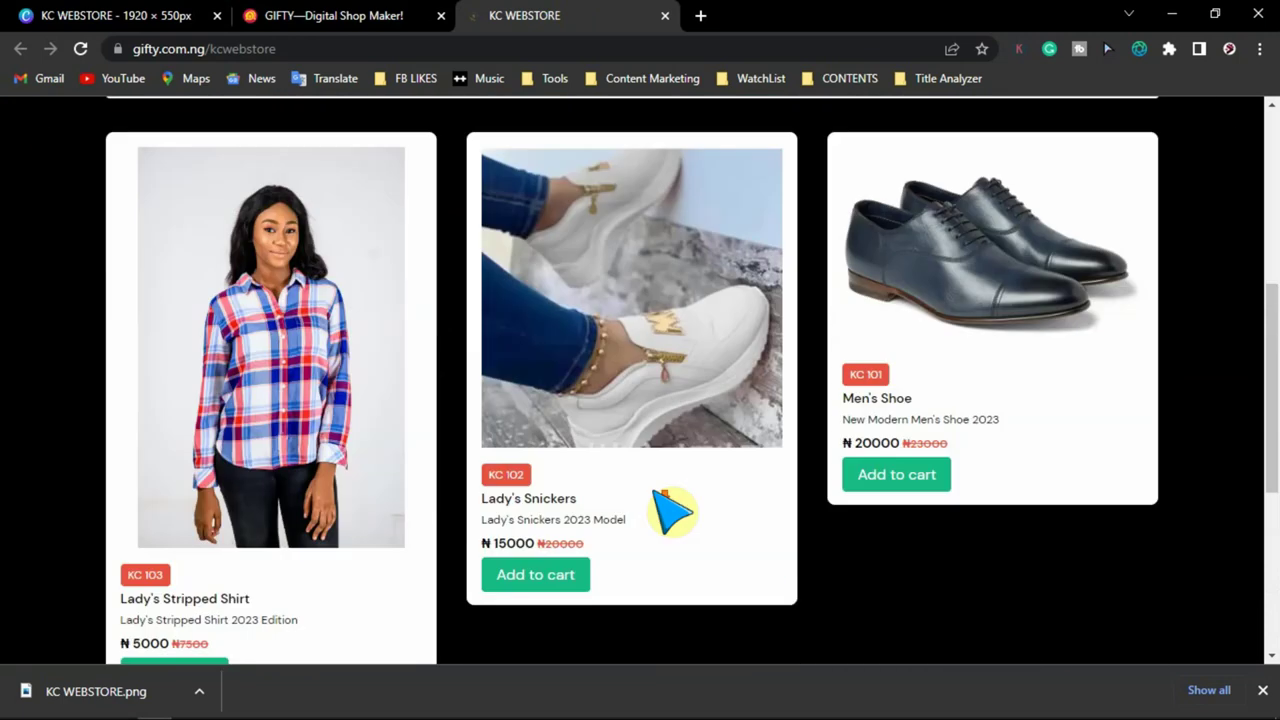
scroll(908, 423, "up", 5)
scroll(908, 428, "down", 4)
scroll(890, 600, "down", 1)
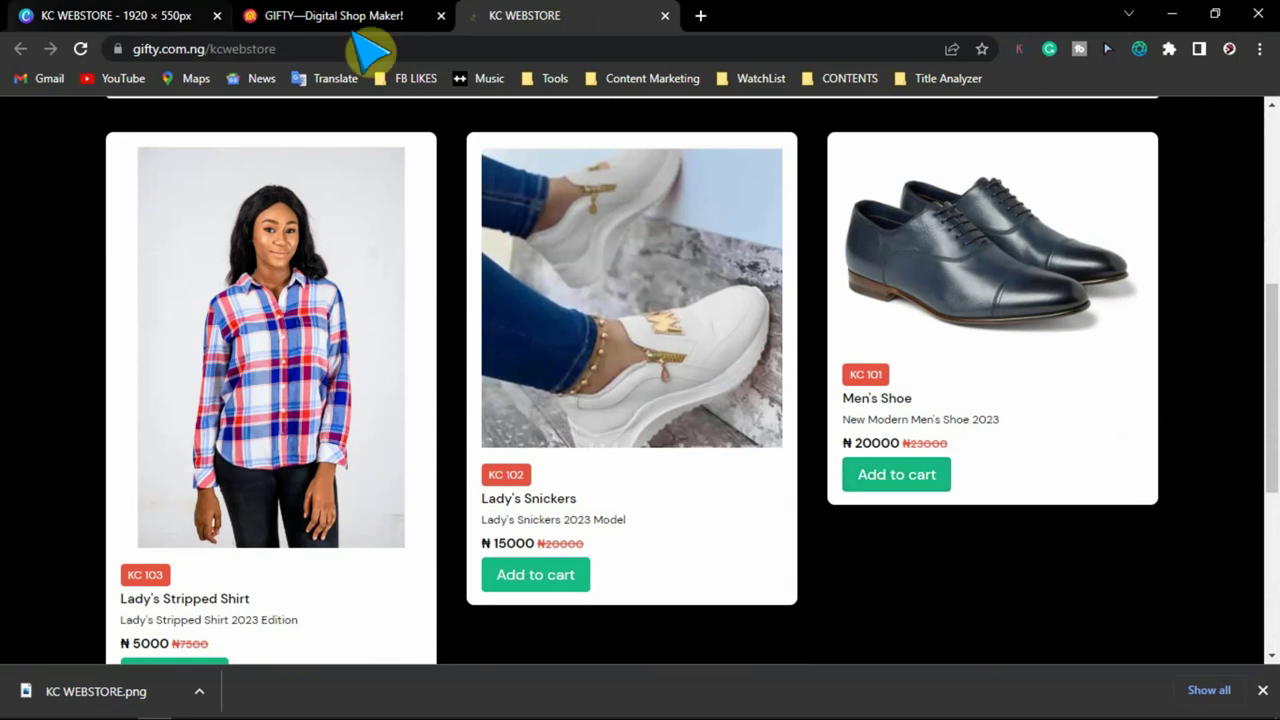
left_click(150, 48)
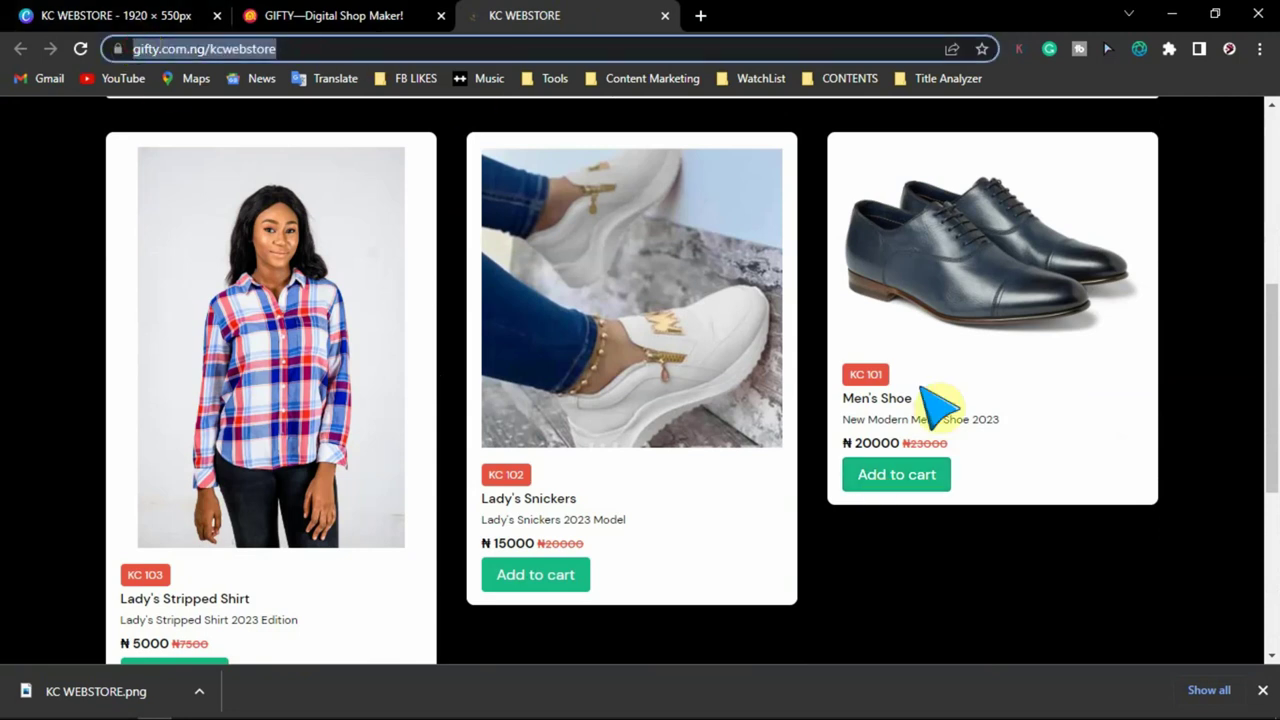
scroll(925, 335, "up", 5)
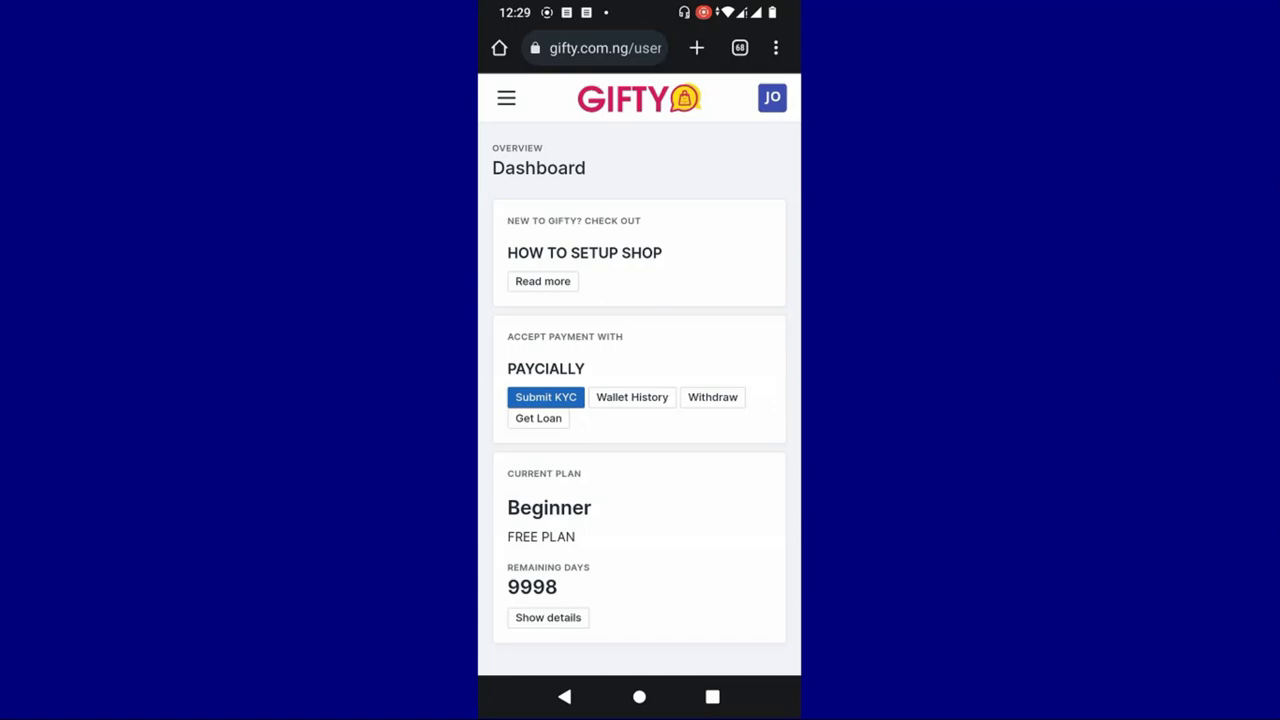
- Go to the shop and products management page from the navigation menu
scroll(766, 314, "down", 2)
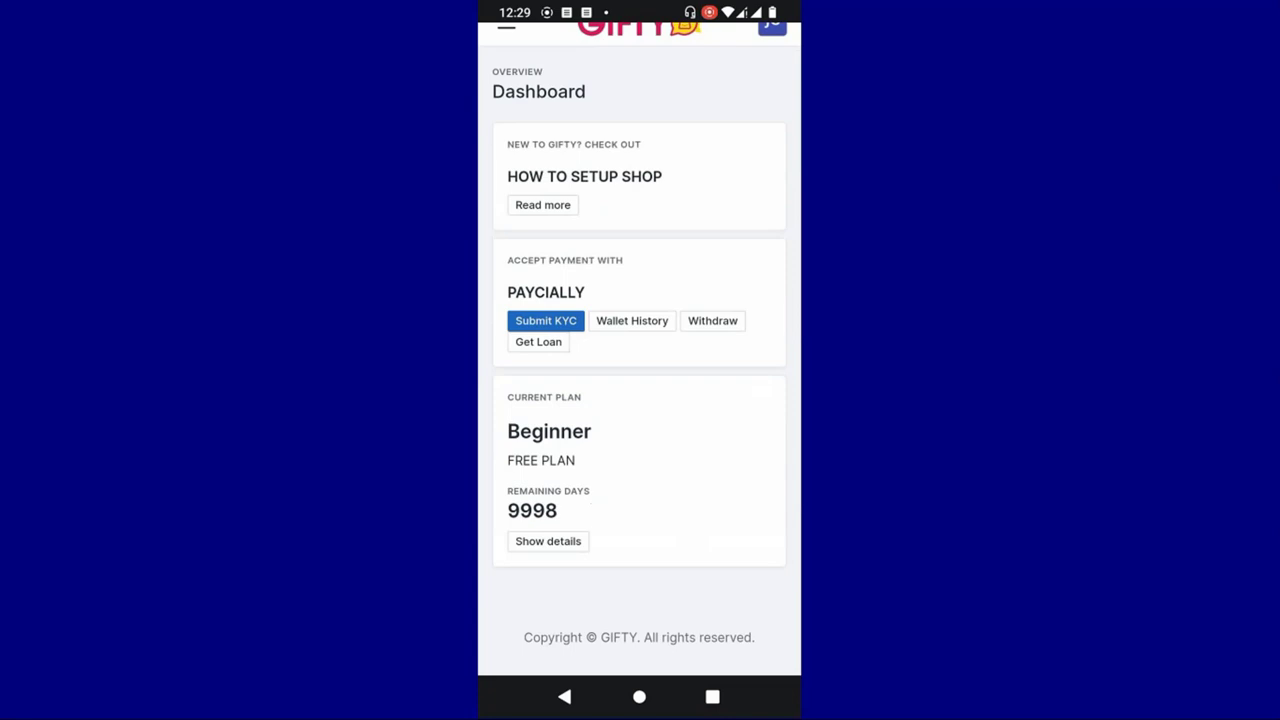
scroll(639, 350, "up", 2)
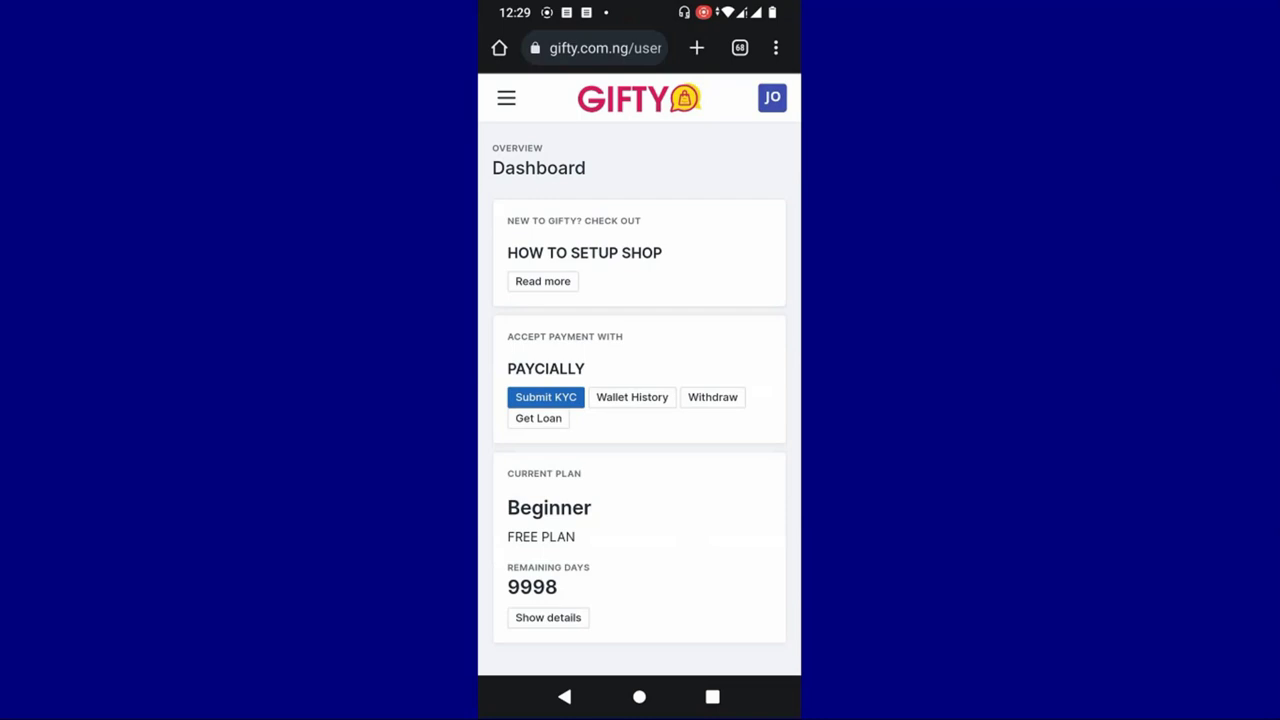
left_click(506, 97)
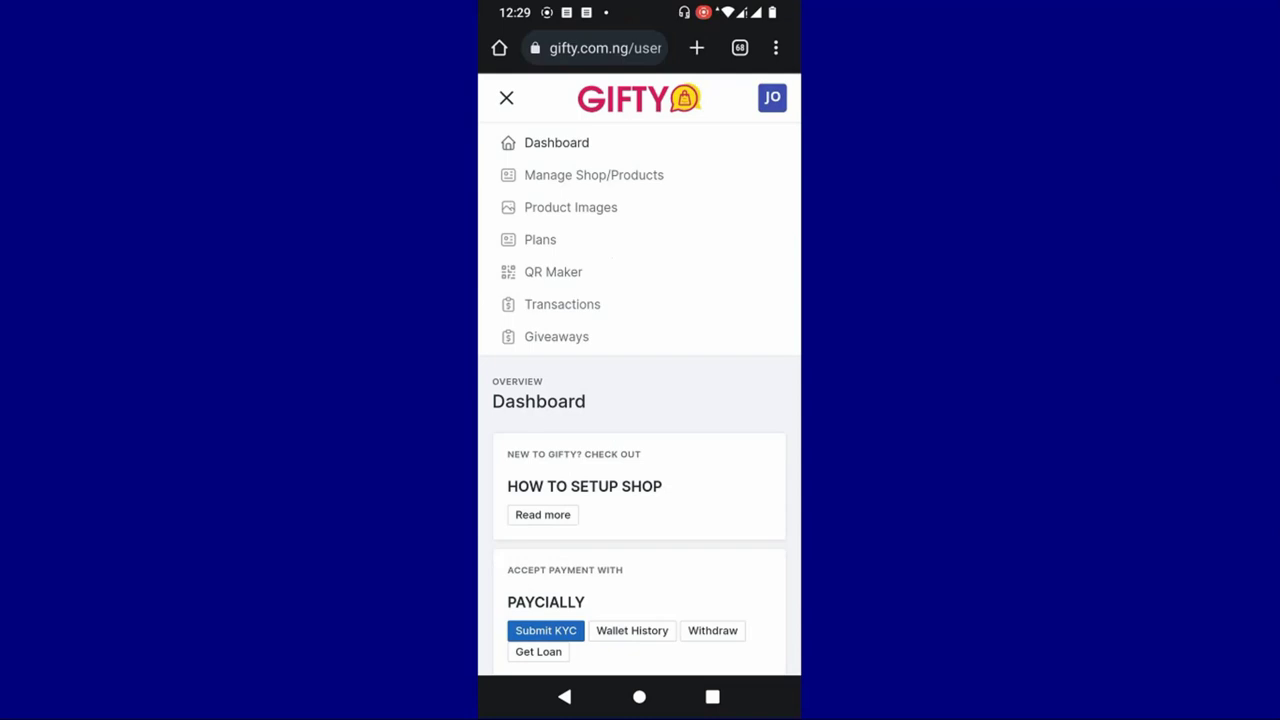
left_click(641, 177)
- Copy the link address of the KC WEBSTORE View Shop link
left_click_drag(731, 354, 643, 371)
left_click_drag(732, 383, 670, 386)
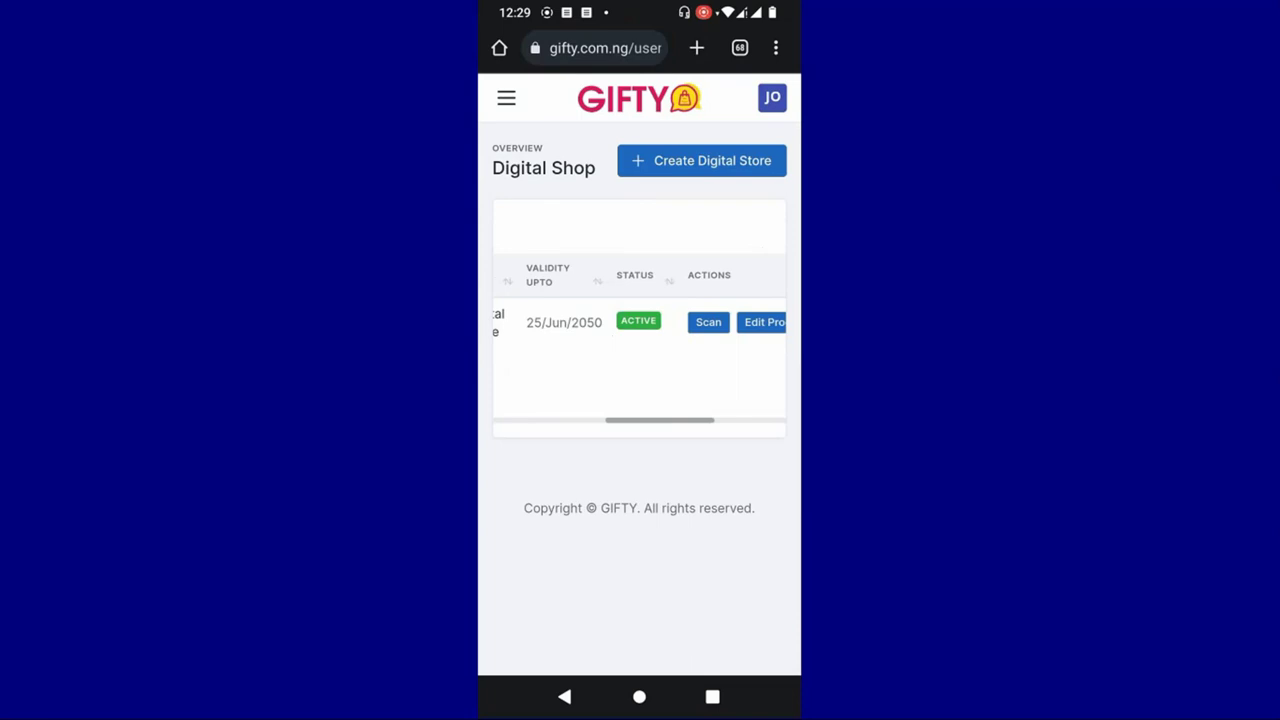
left_click_drag(740, 377, 651, 389)
left_click_drag(735, 392, 732, 397)
right_click(745, 321)
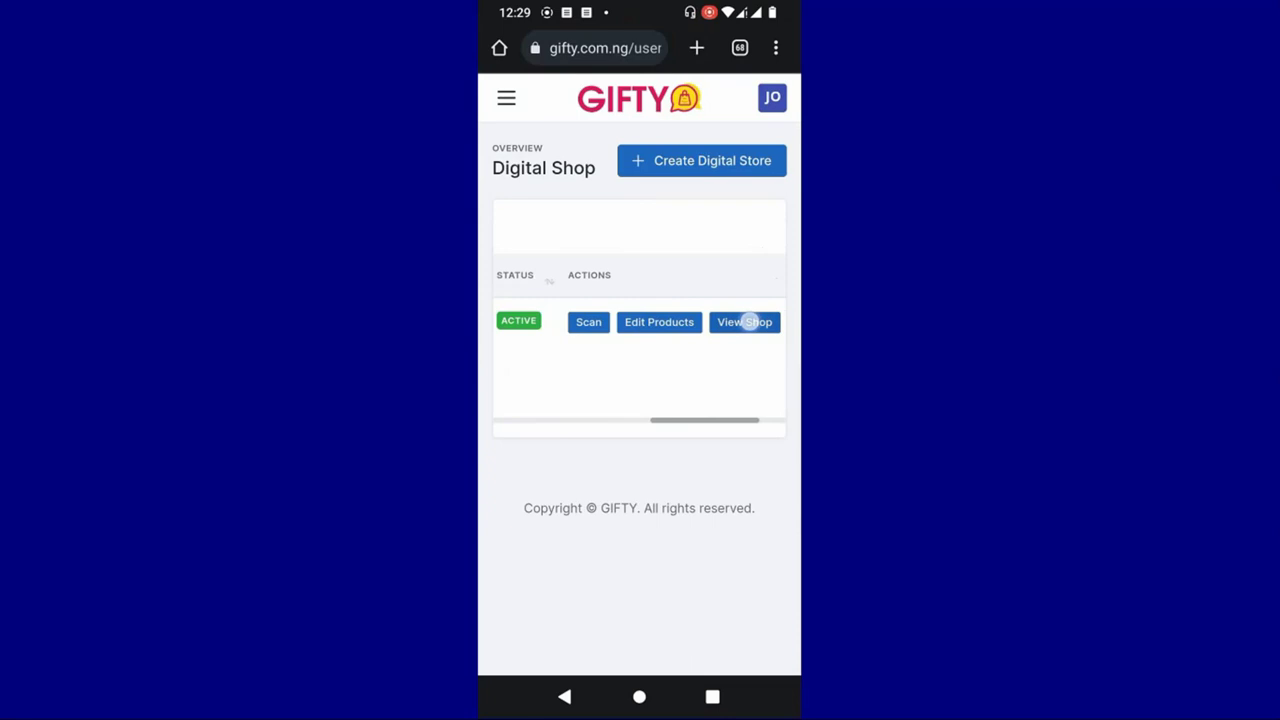
key("Escape")
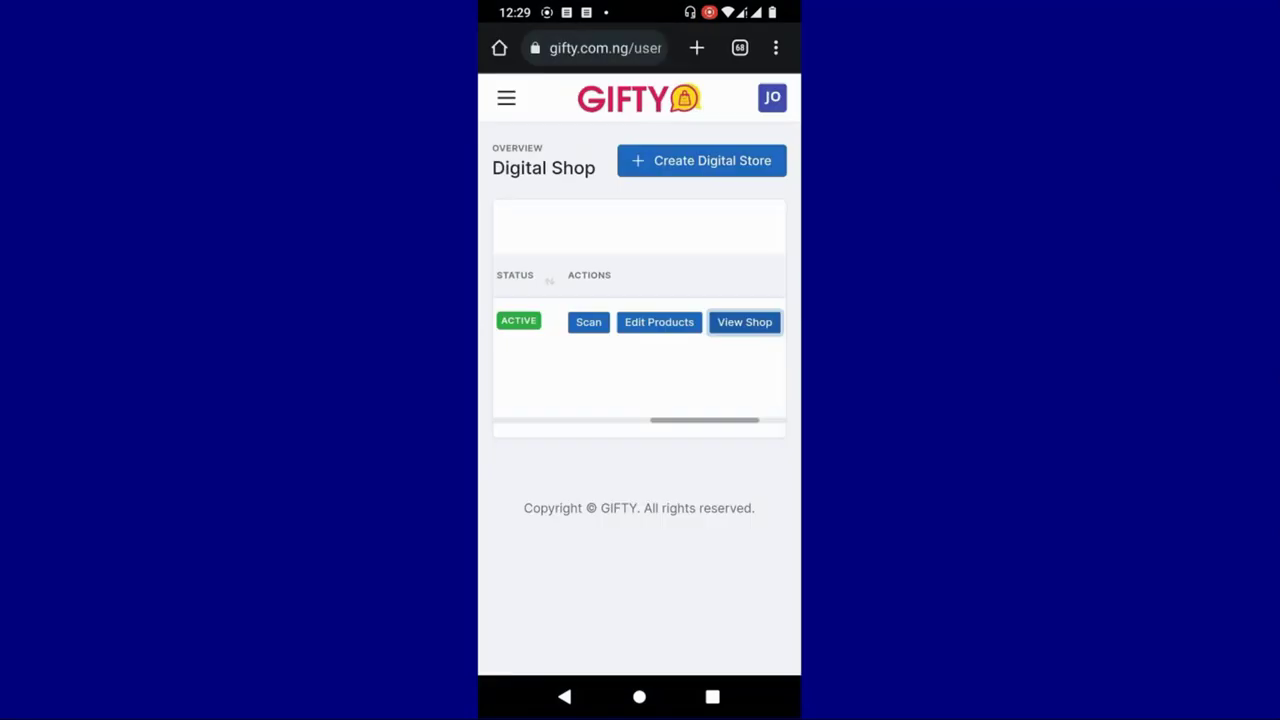
left_click_drag(748, 366, 680, 366)
left_click(688, 322)
right_click(688, 322)
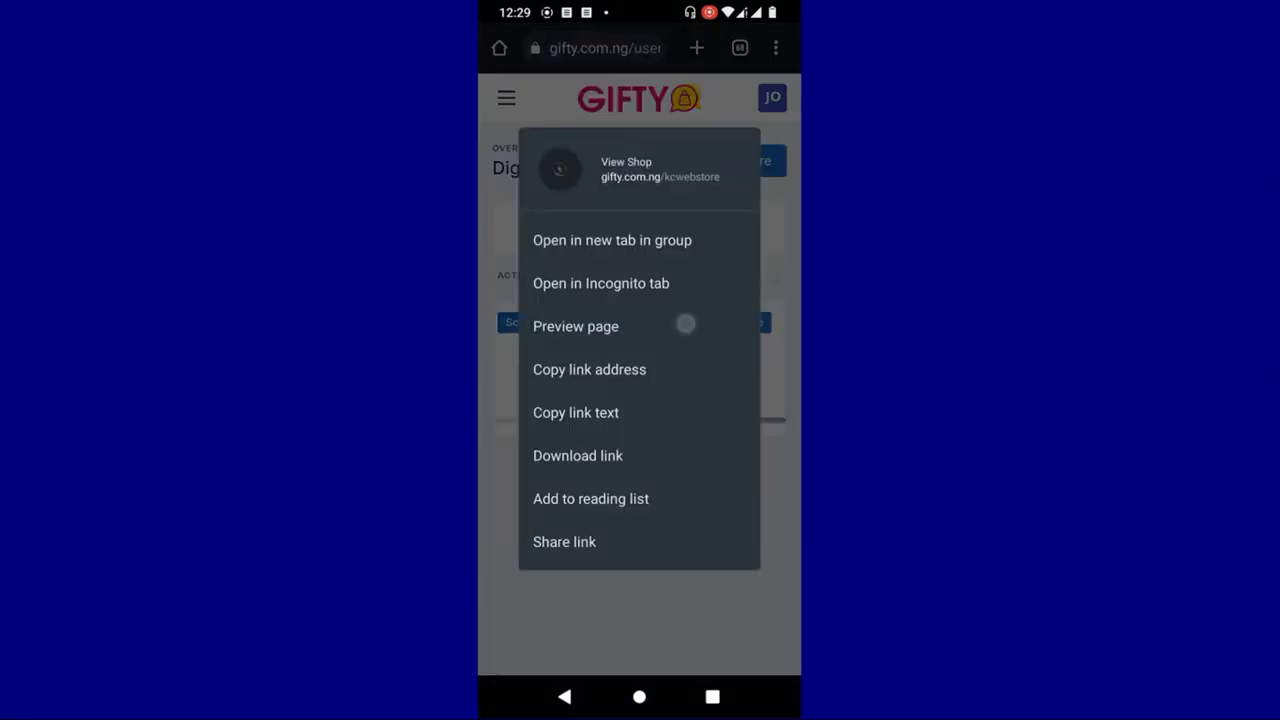
left_click(628, 371)
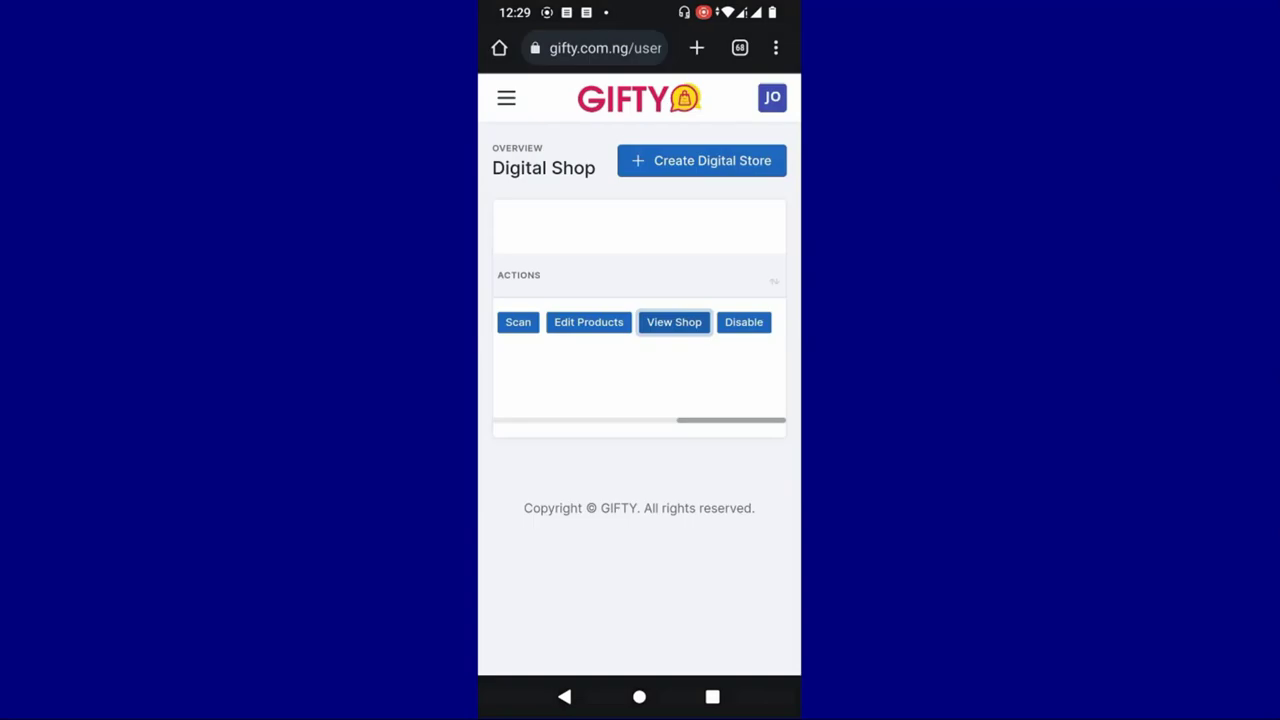
- Scroll the shop table, then go to the QR code maker page via the menu
left_click_drag(615, 363, 586, 398)
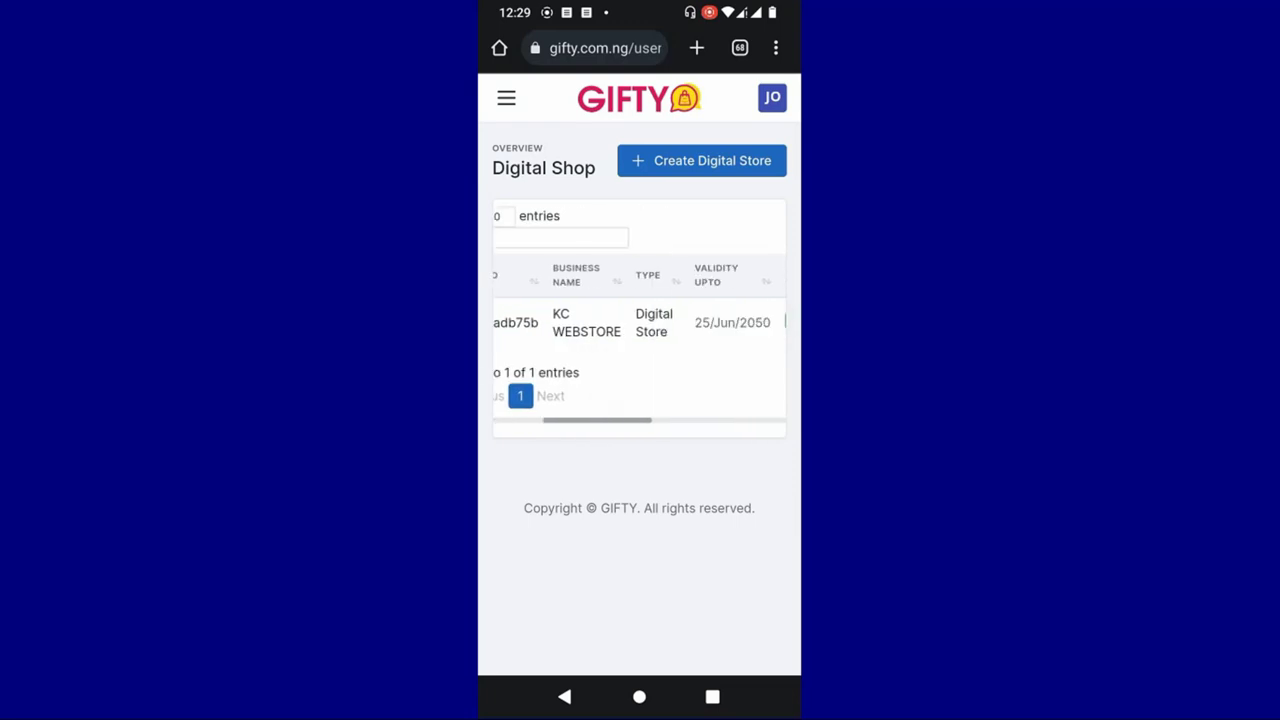
left_click_drag(720, 345, 623, 345)
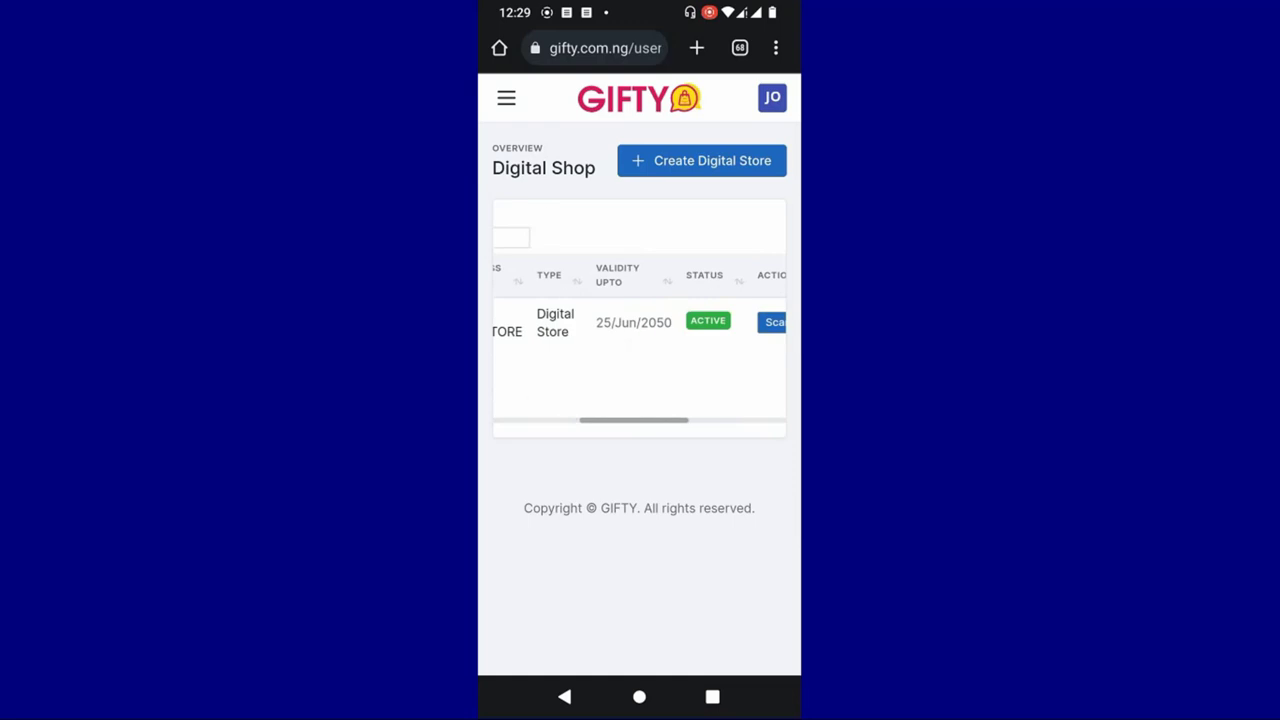
left_click_drag(740, 343, 585, 343)
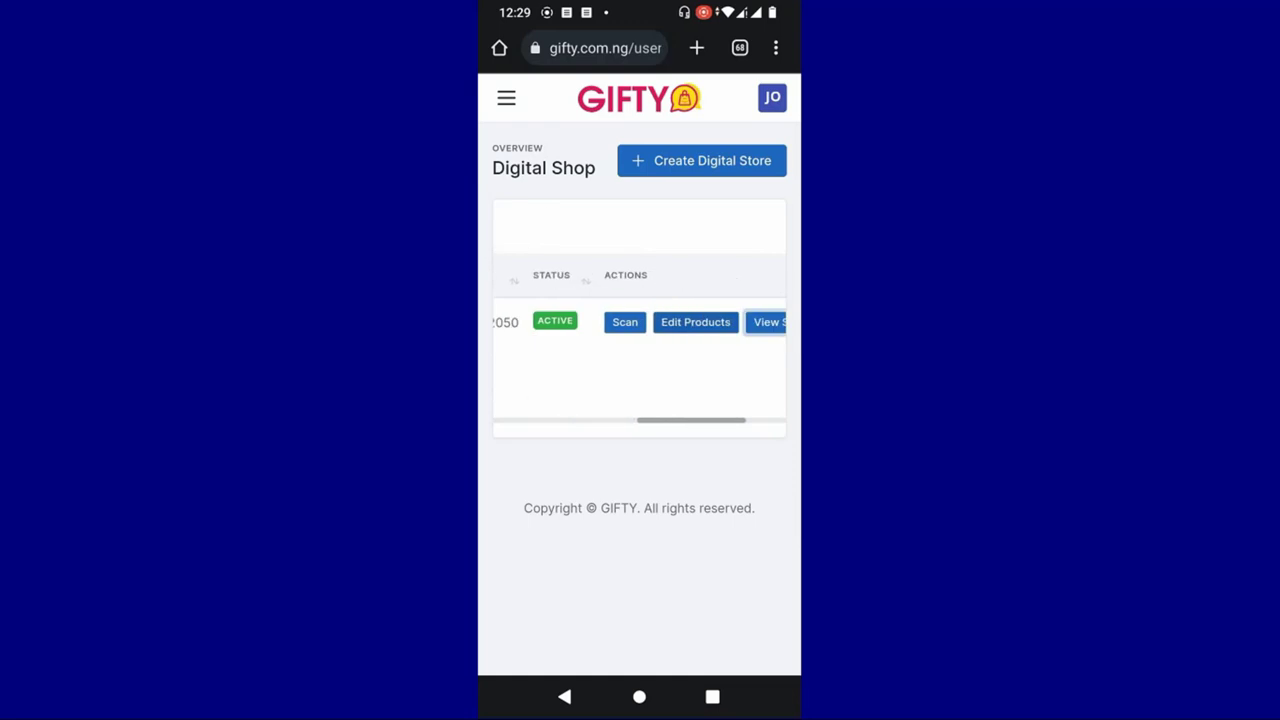
left_click_drag(700, 371, 742, 366)
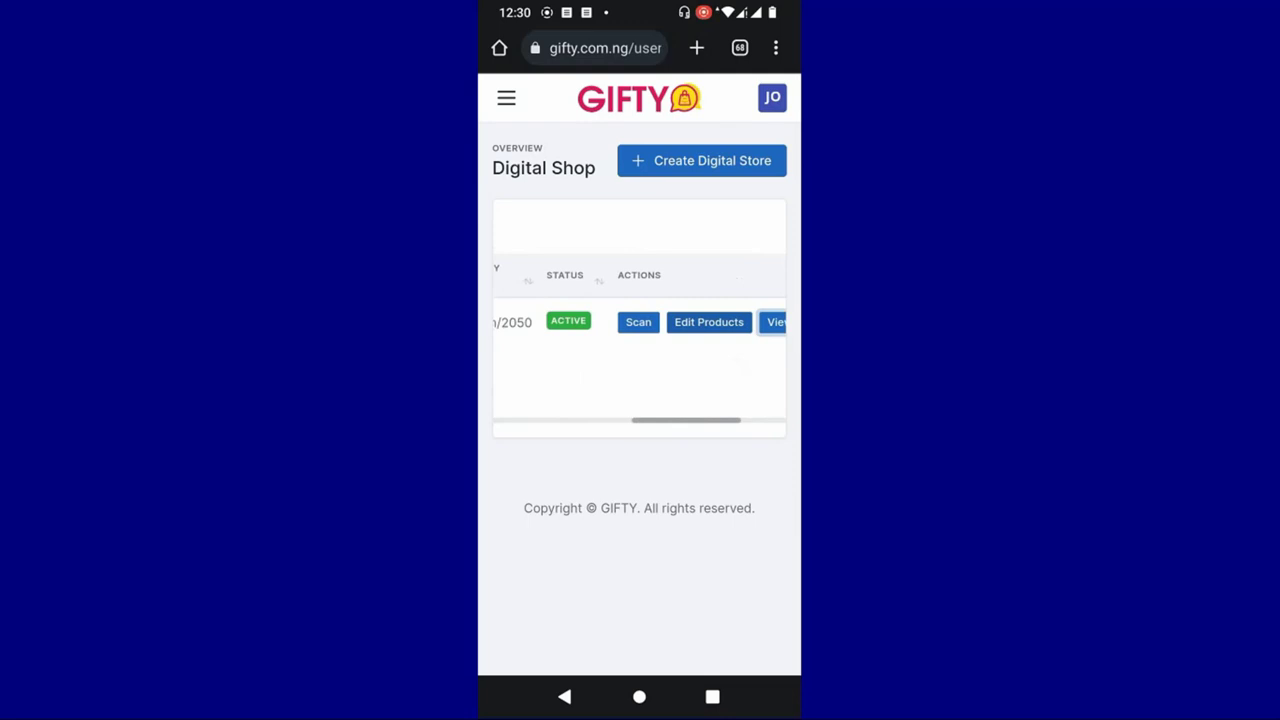
left_click(506, 97)
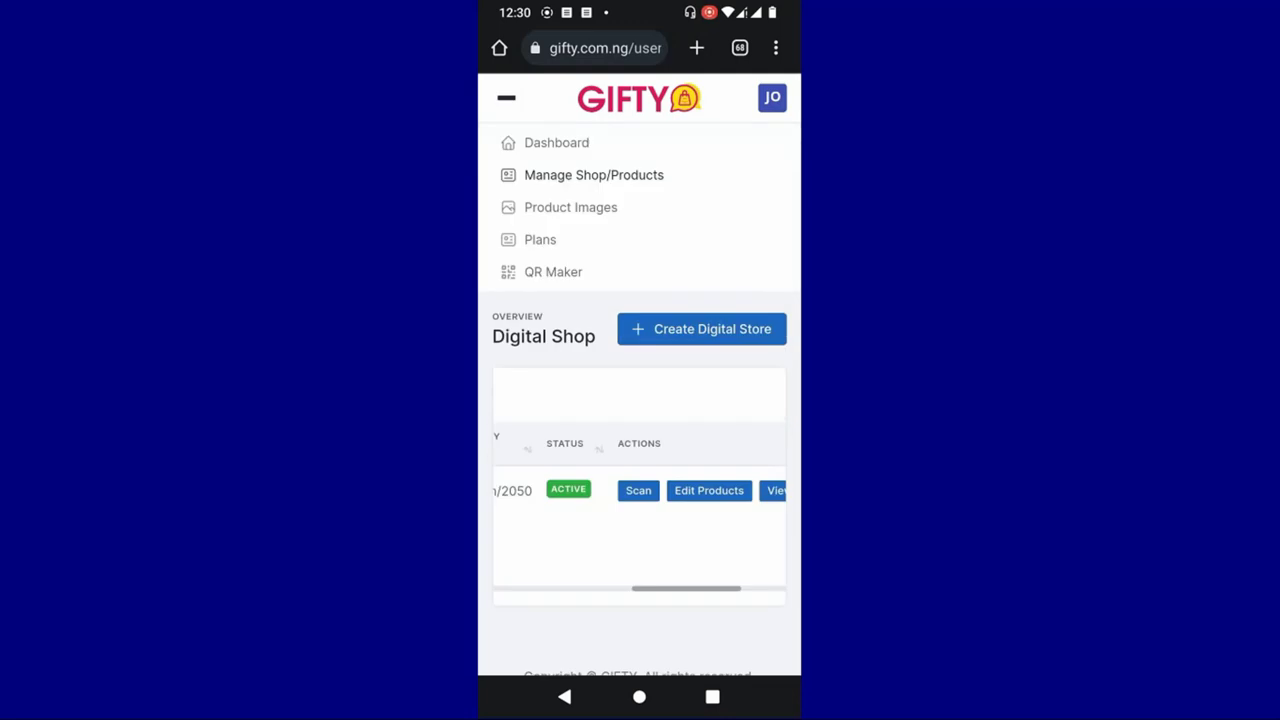
left_click(553, 271)
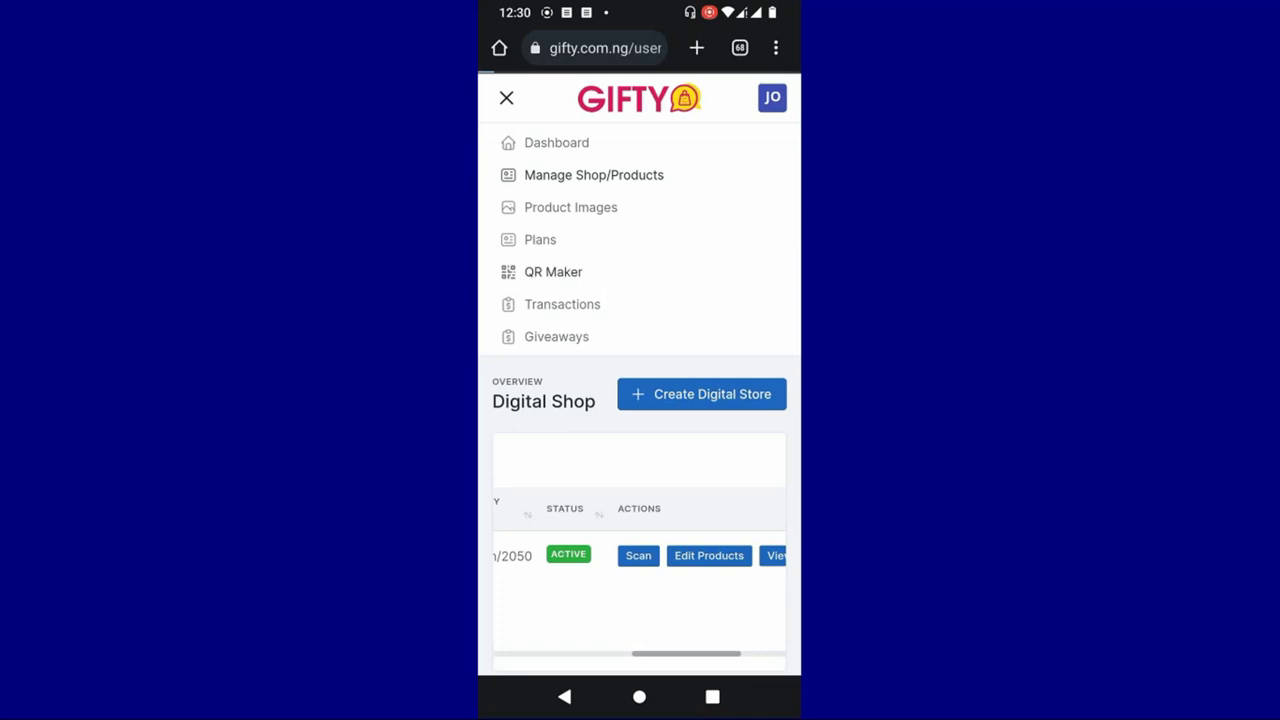
- Make a Basic-style QR code with text 'KC Webstore', then return to the shop management page
left_click(717, 251)
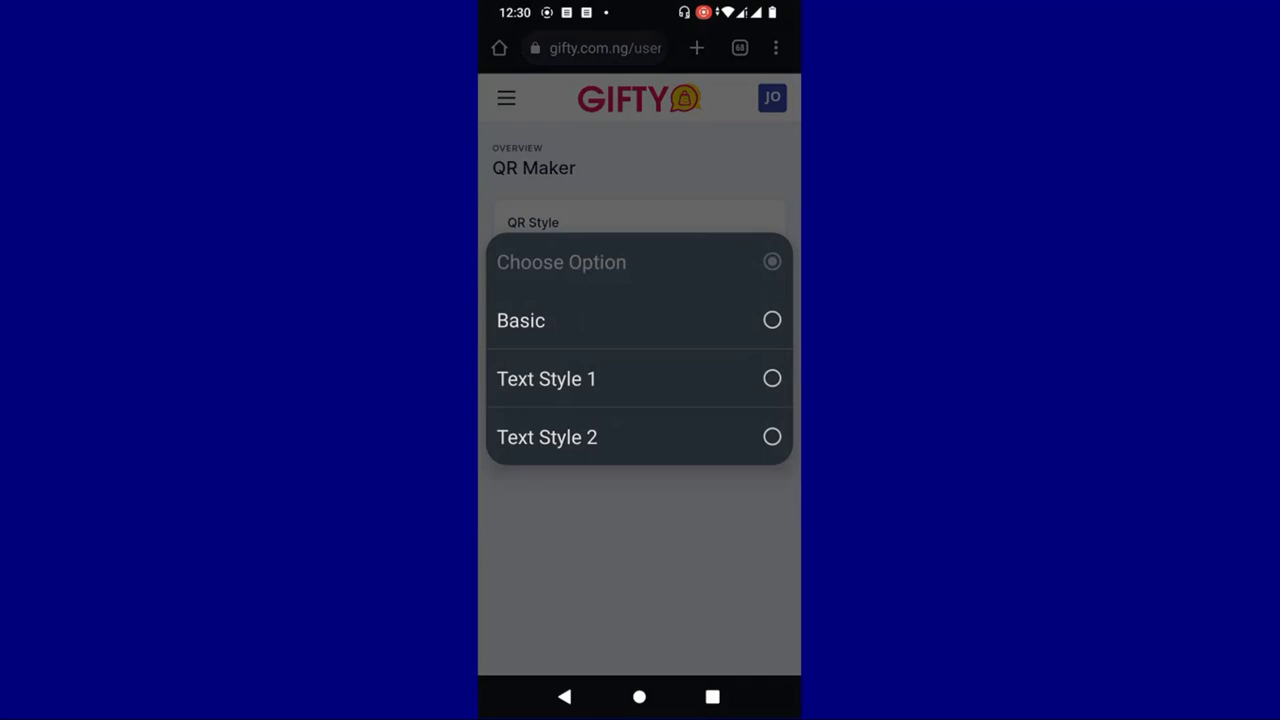
left_click(695, 328)
scroll(640, 400, "down", 4)
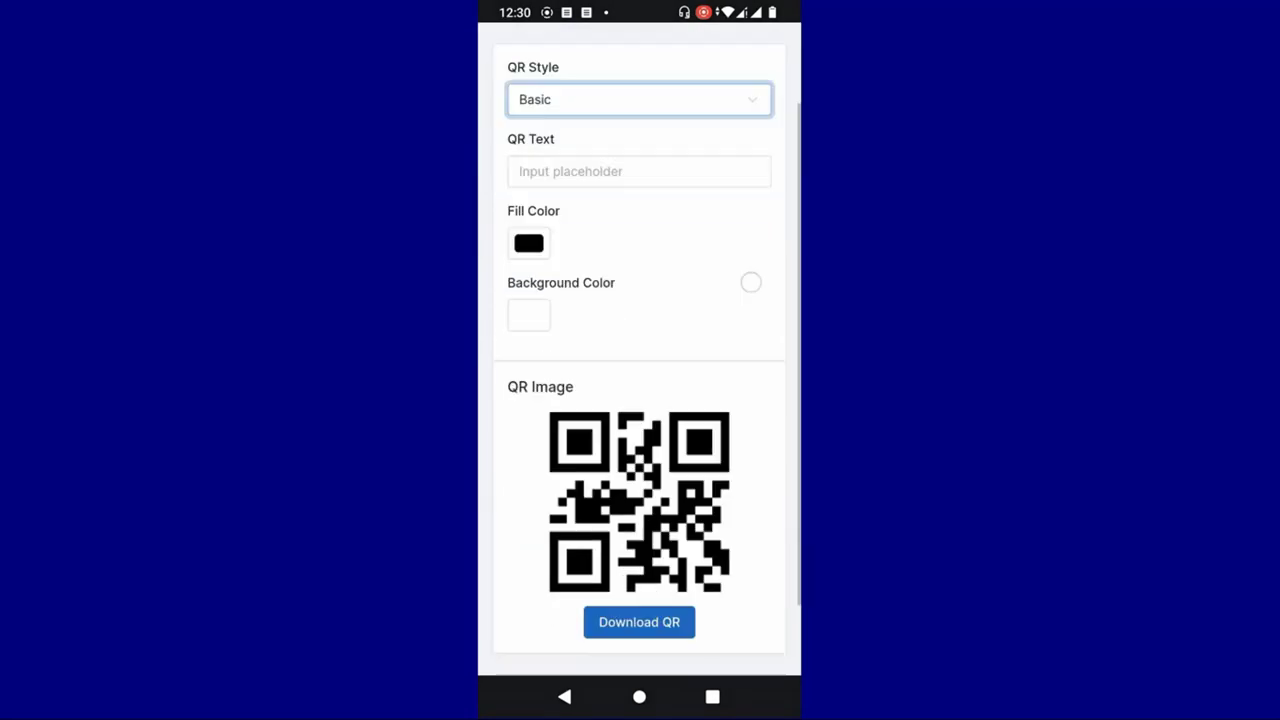
left_click(673, 123)
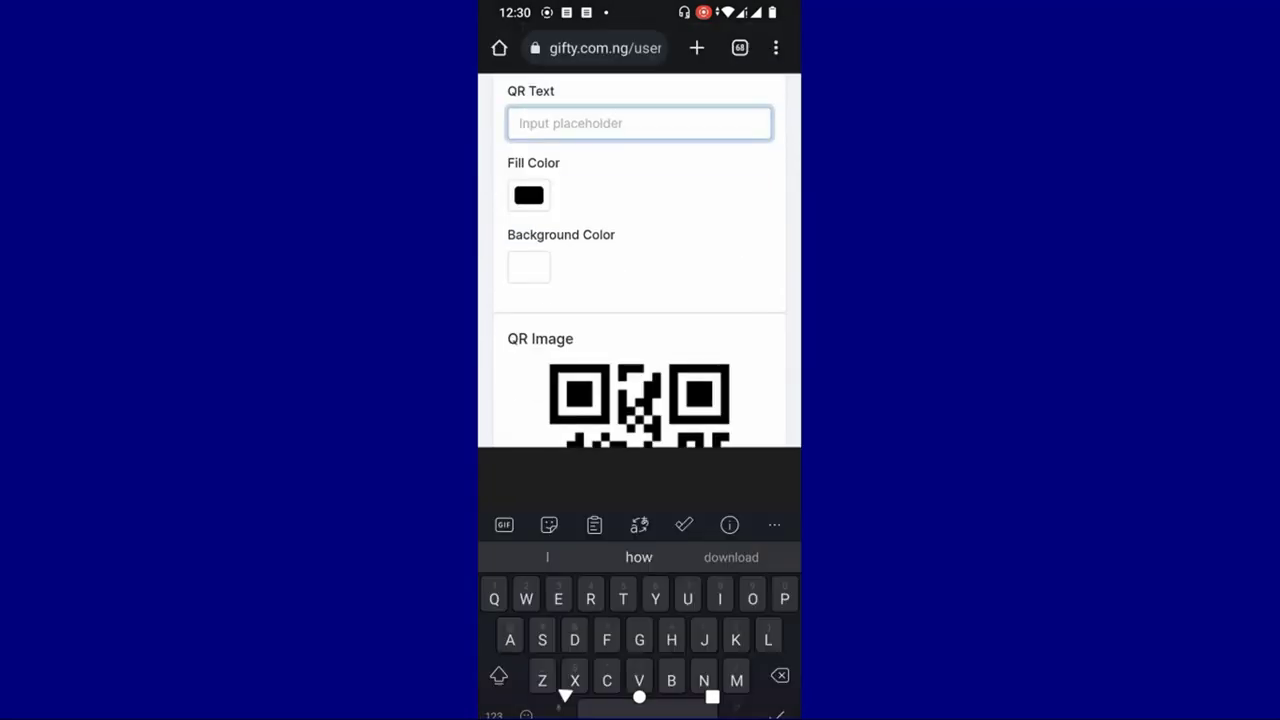
type("K")
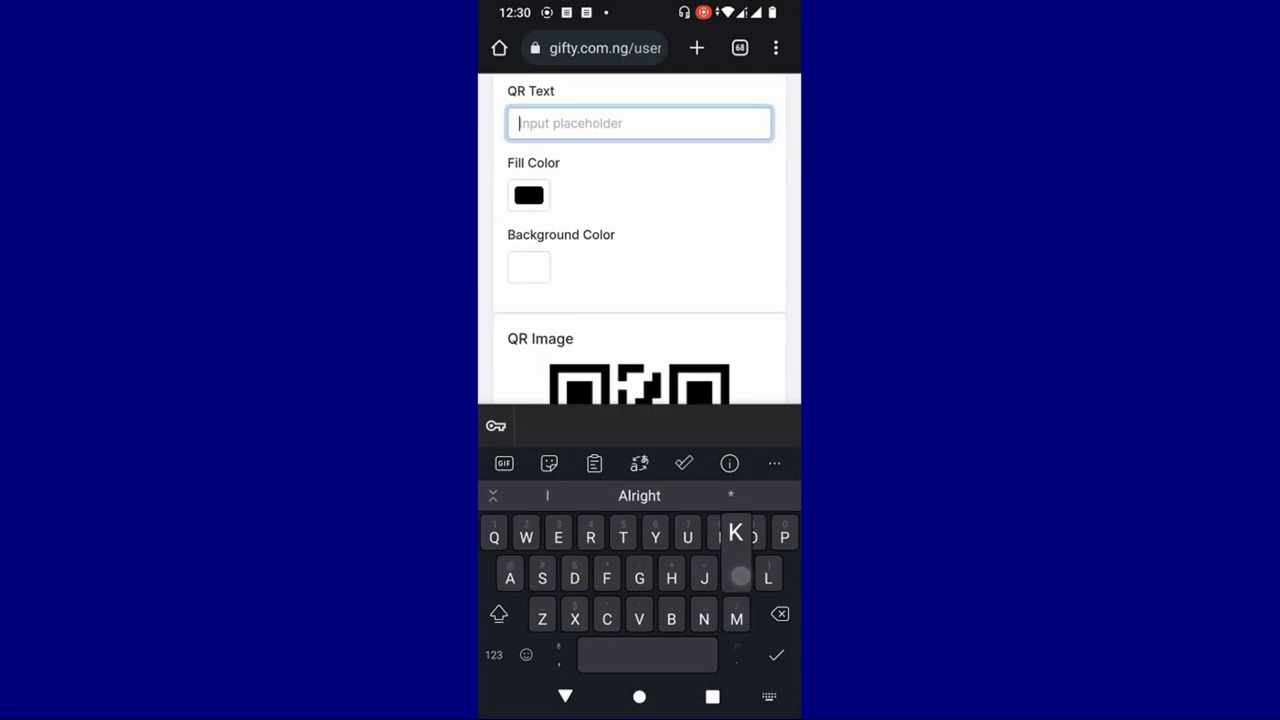
type("C W")
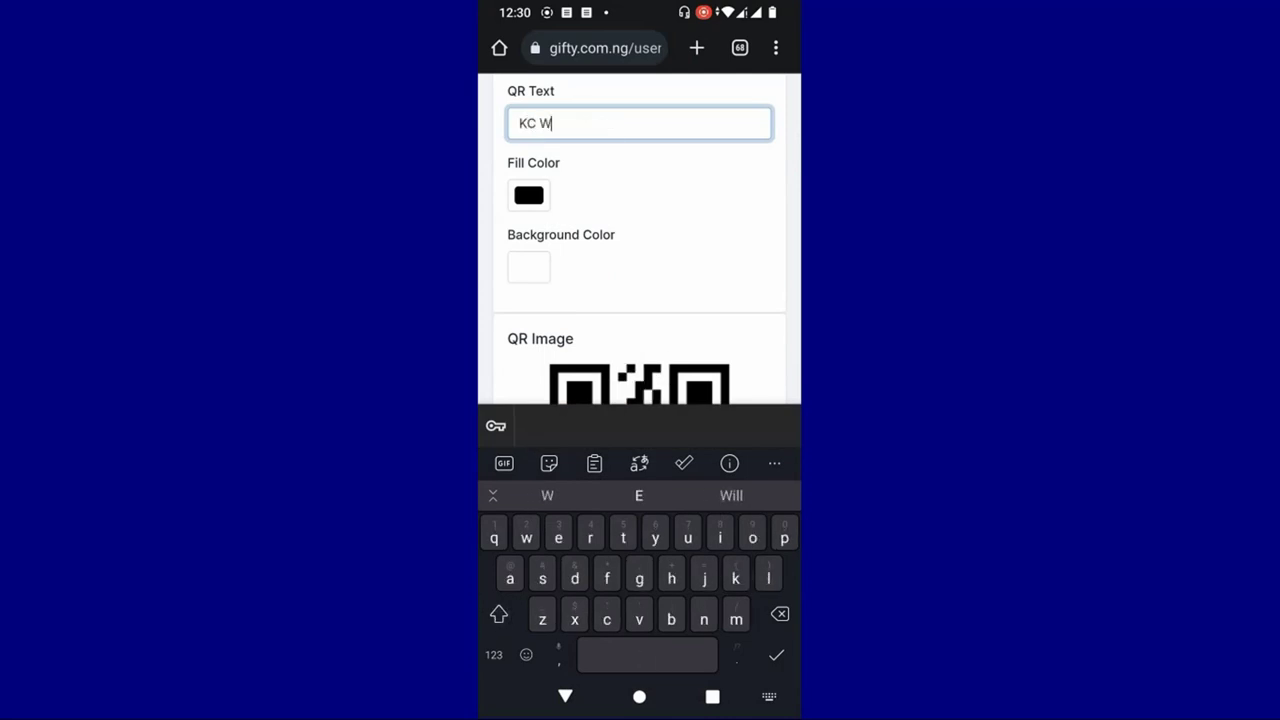
type("ebst")
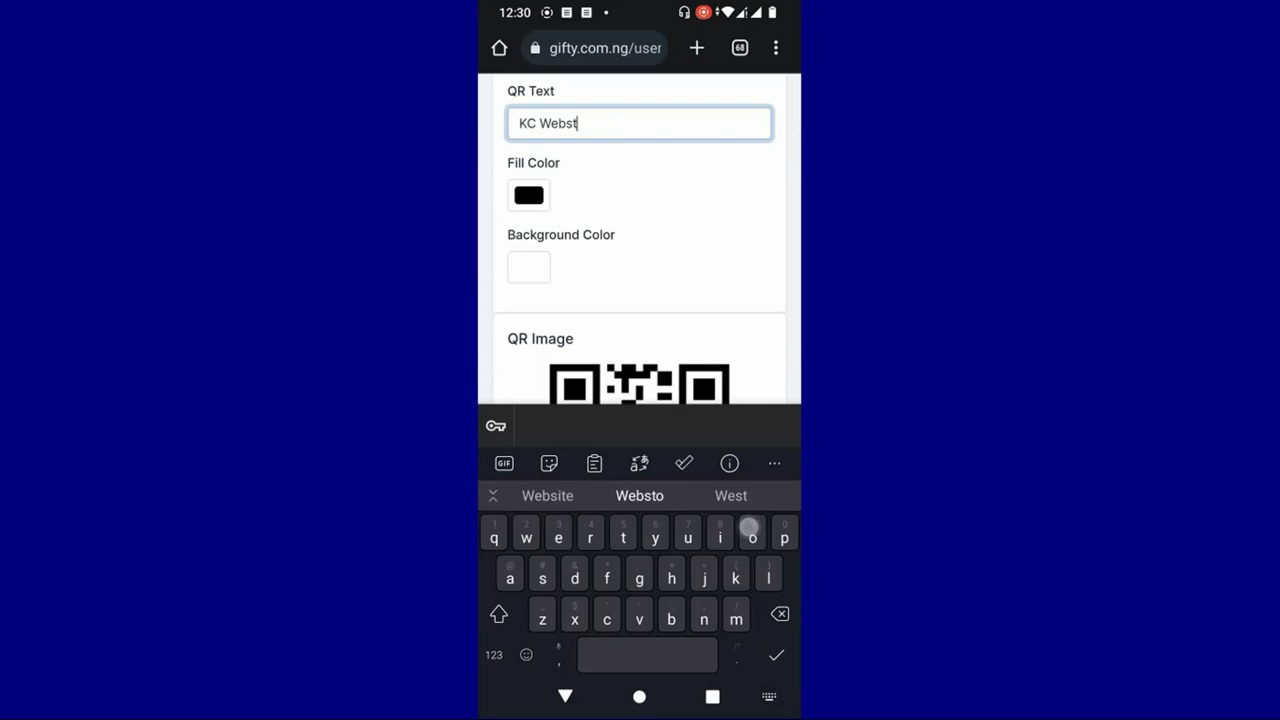
type("ore")
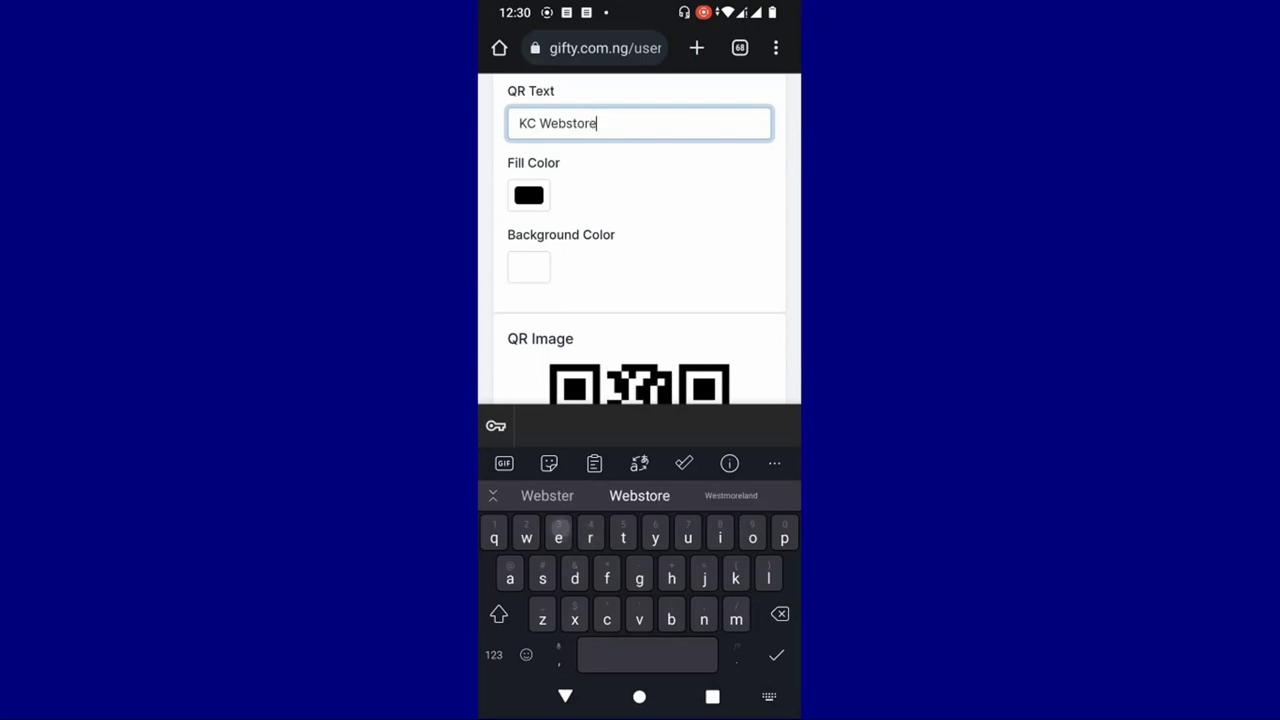
left_click(565, 696)
scroll(771, 371, "down", 1)
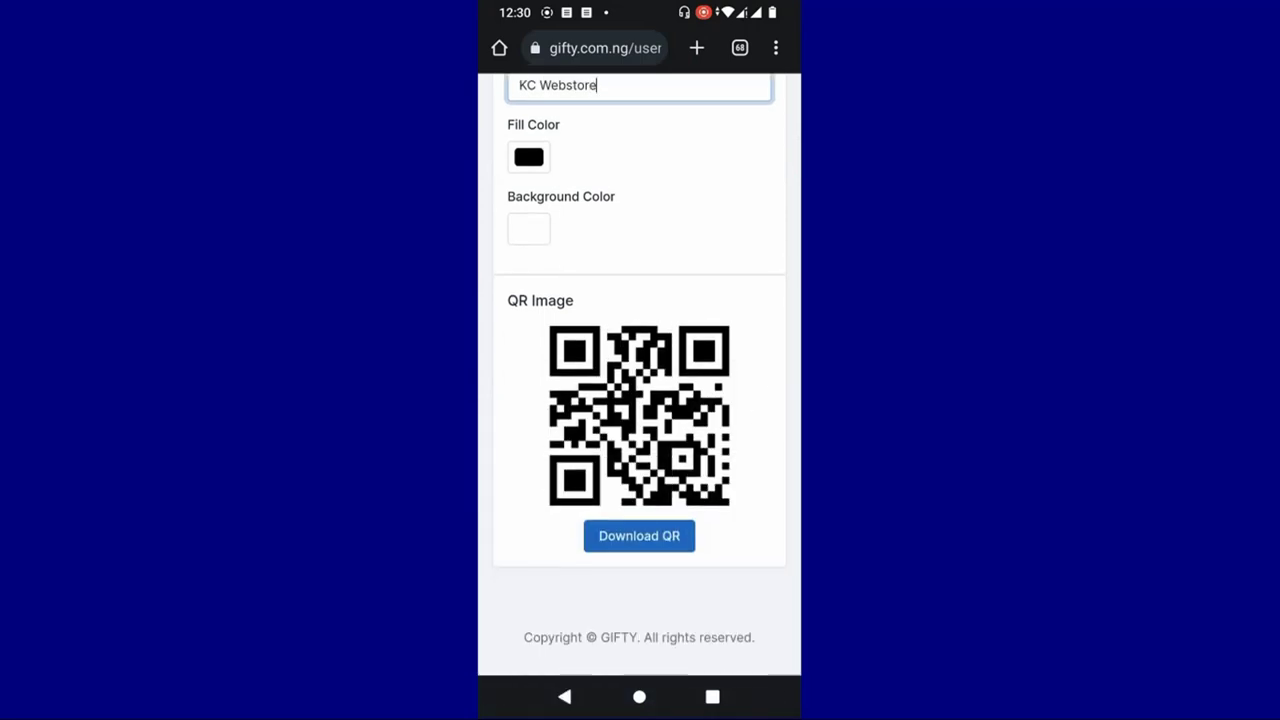
scroll(640, 400, "up", 5)
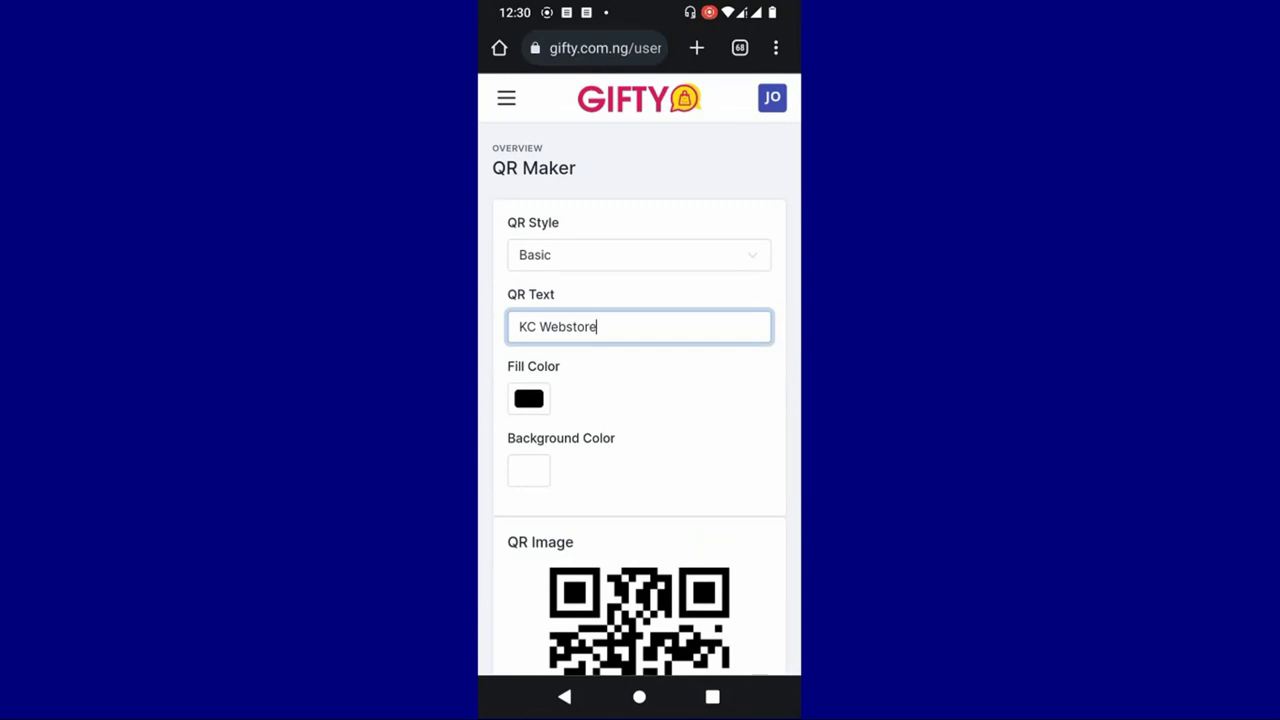
scroll(680, 278, "down", 4)
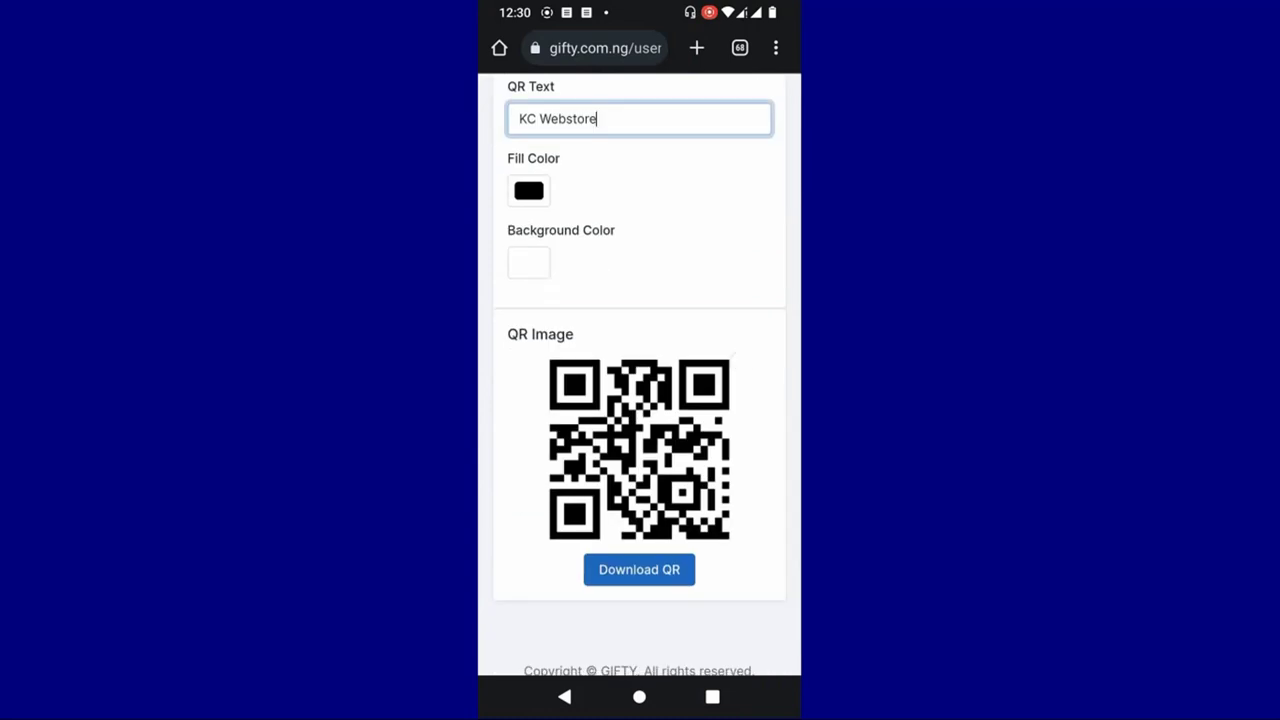
scroll(680, 278, "up", 4)
left_click(506, 97)
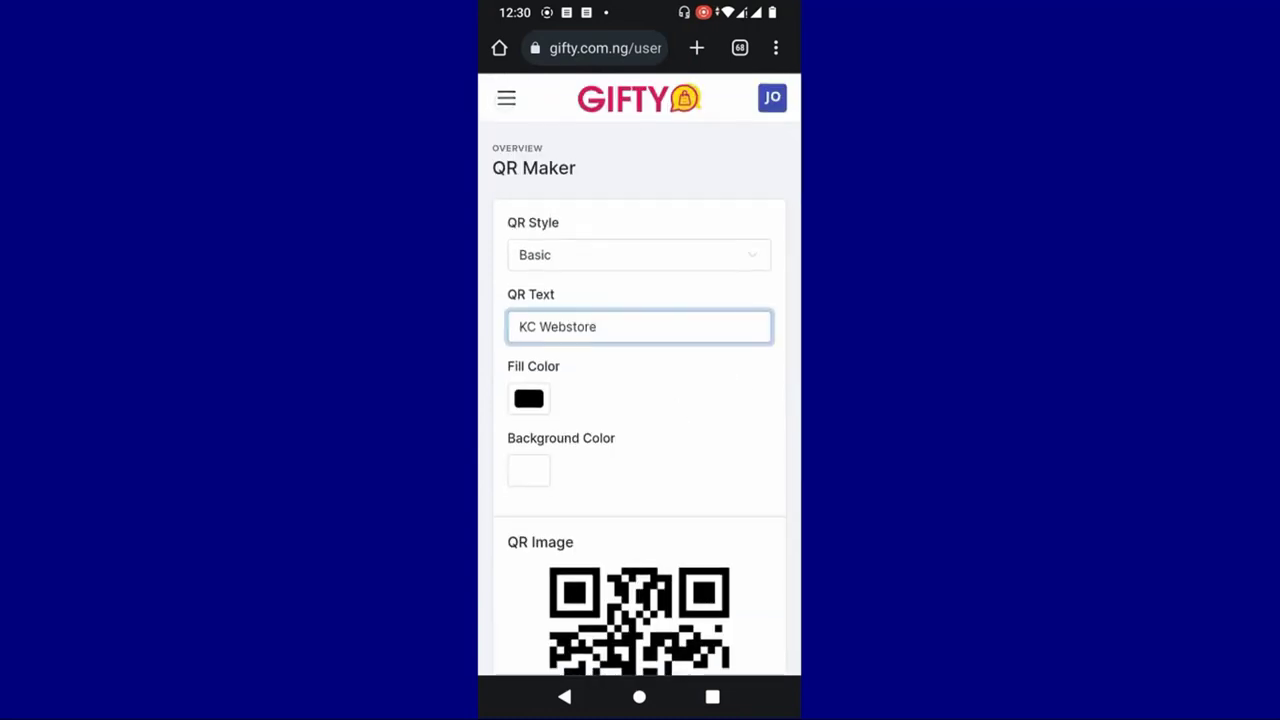
left_click(627, 180)
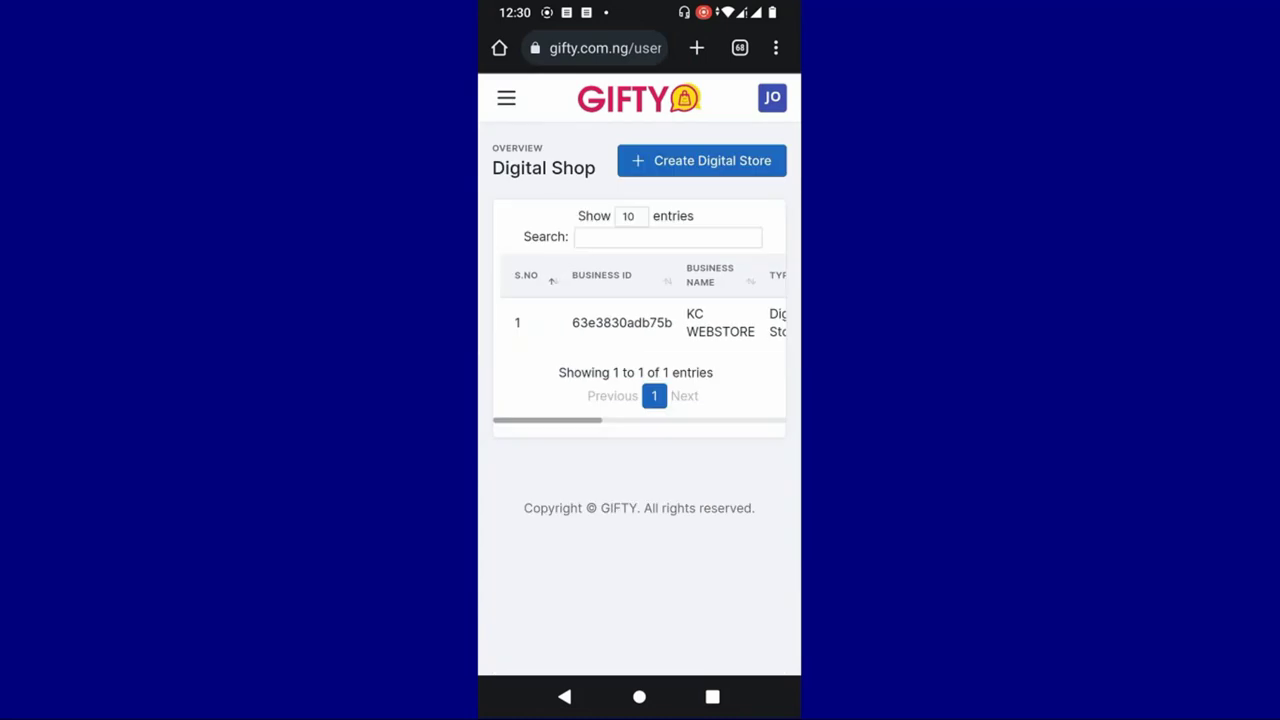
- Load the copied KC WEBSTORE link in a new browser tab
scroll(639, 322, "right", 5)
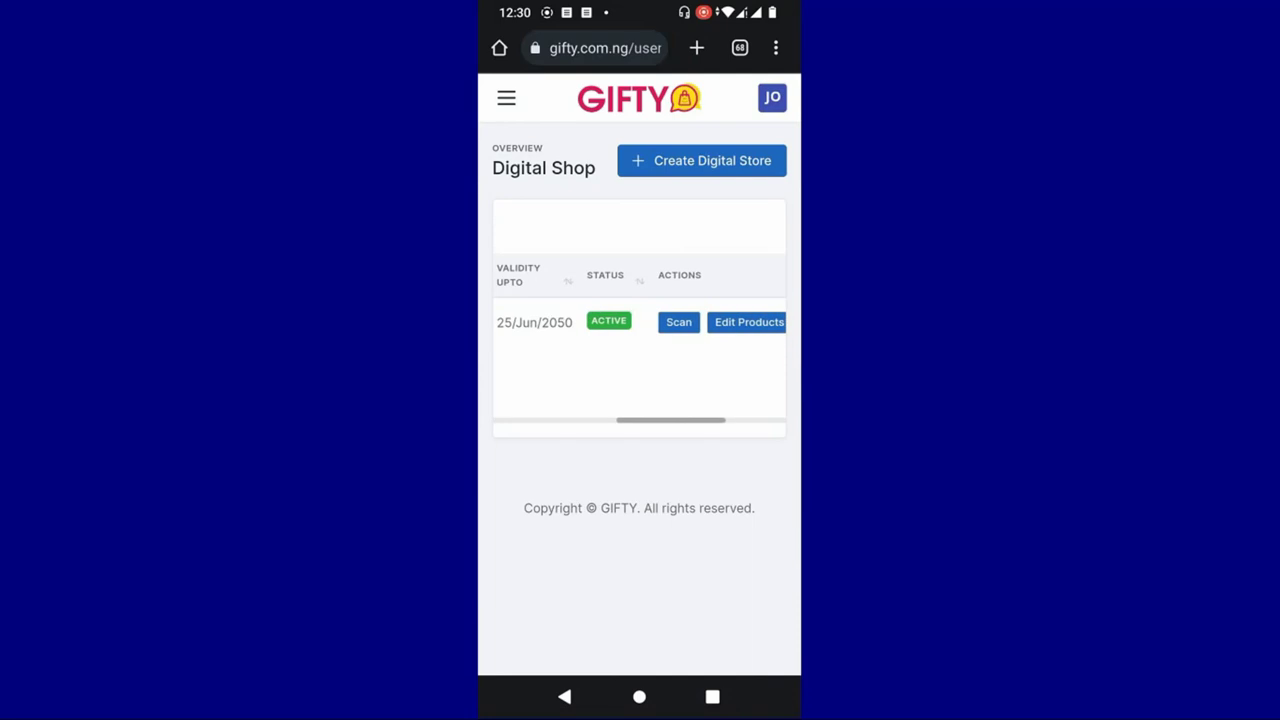
left_click(697, 48)
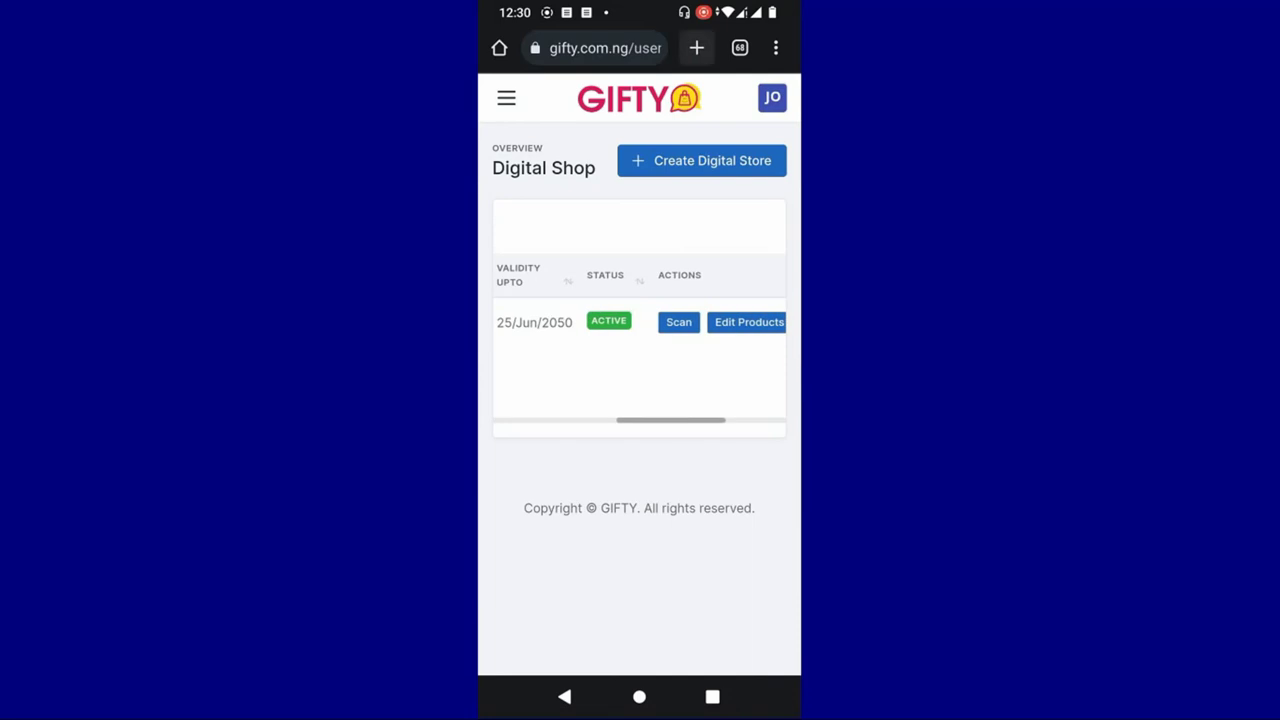
left_click(639, 228)
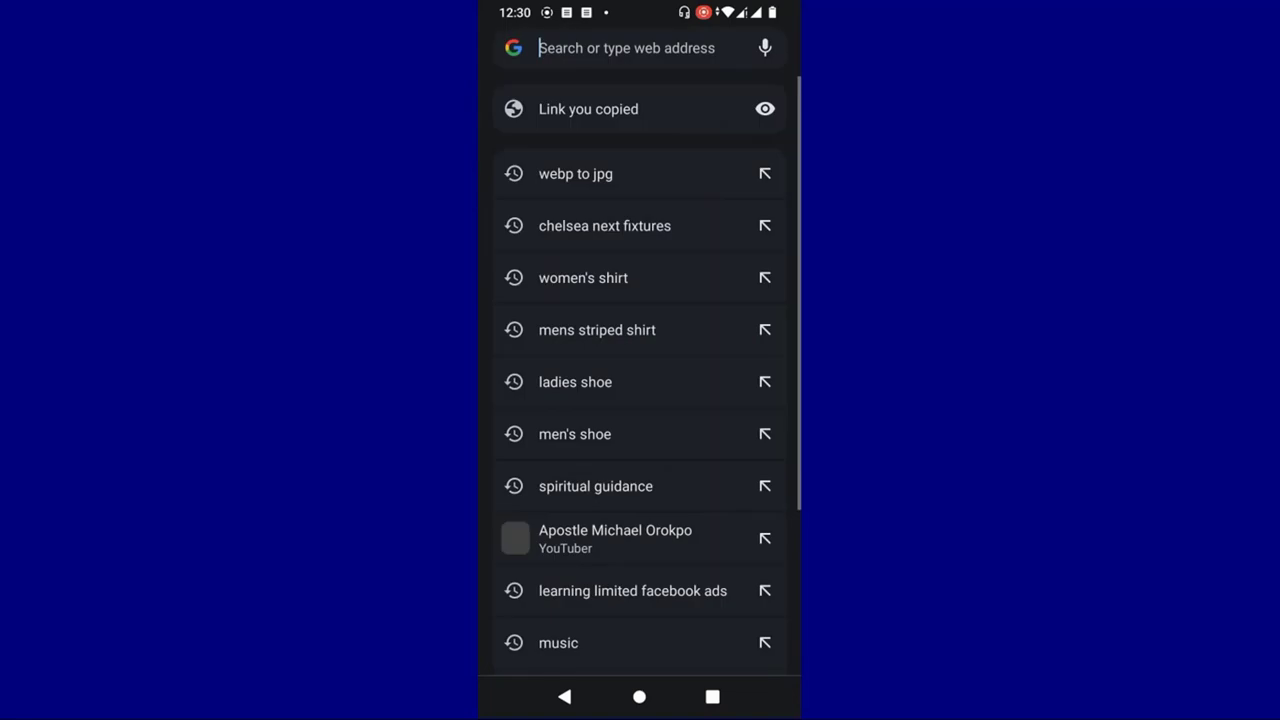
left_click(643, 106)
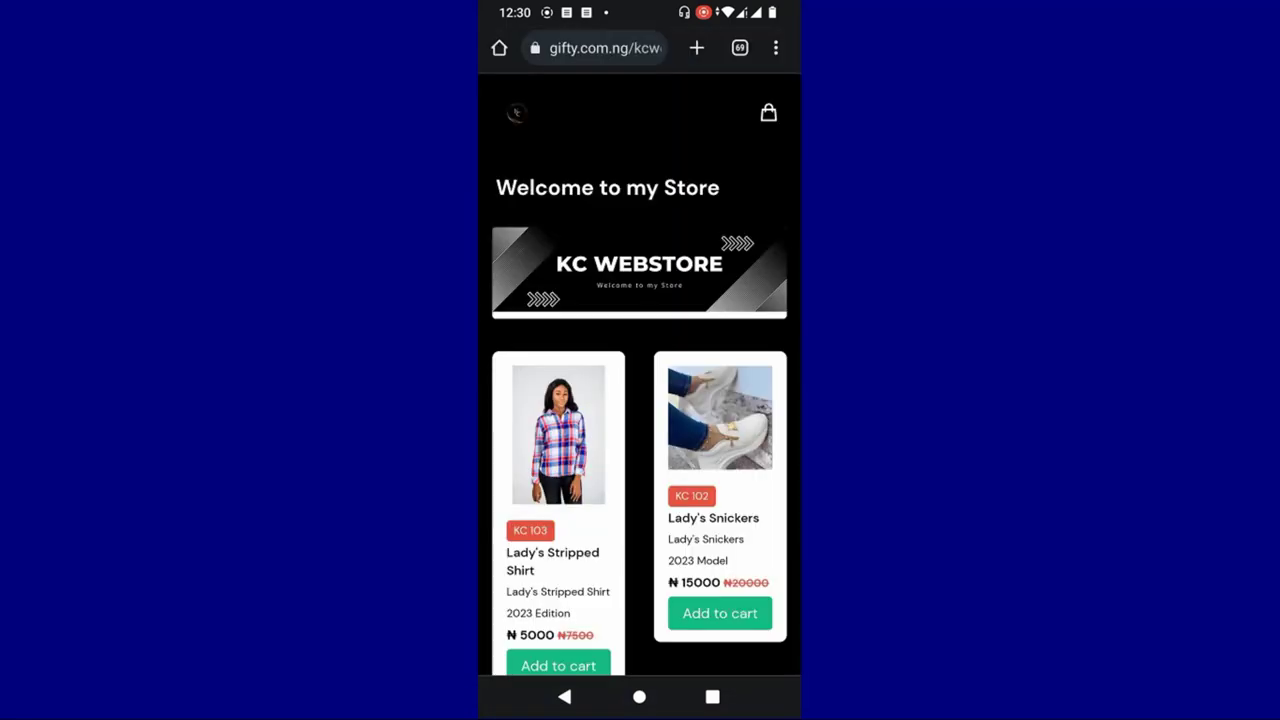
- Browse the storefront's product cards and add Lady's Stripped Shirt to the cart
left_click_drag(745, 262, 747, 110)
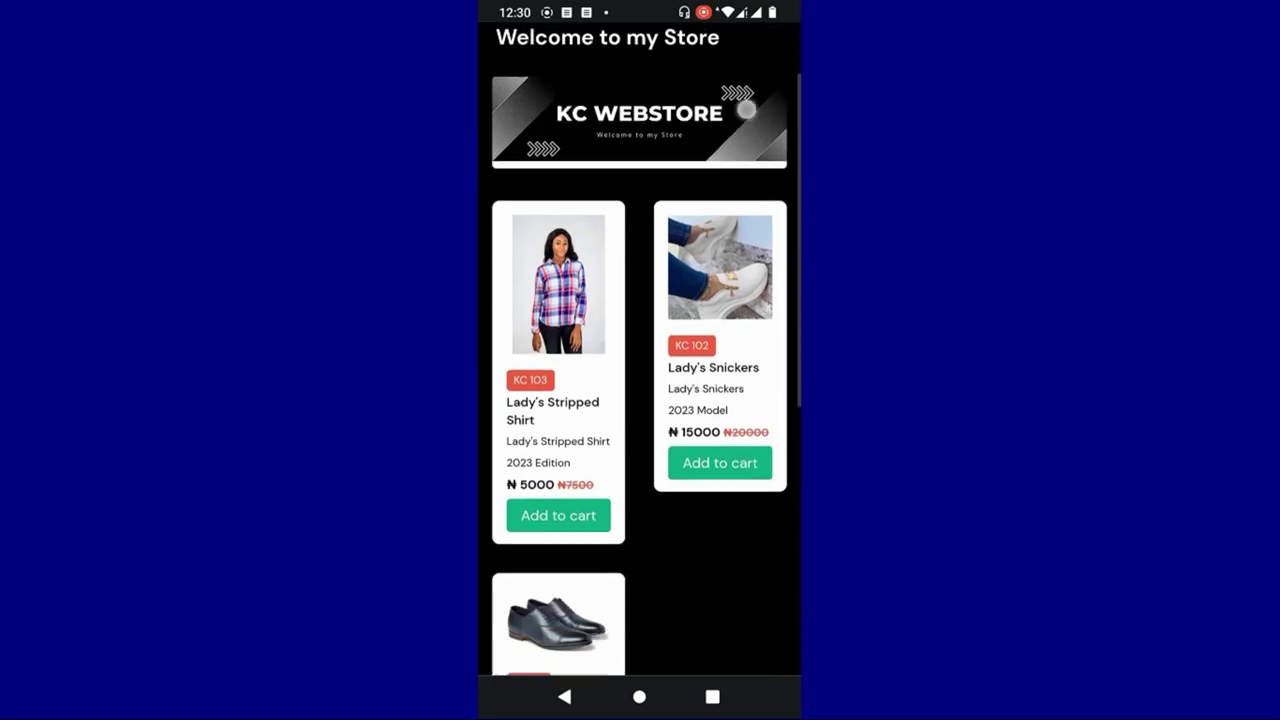
left_click(746, 271)
left_click_drag(709, 503, 708, 397)
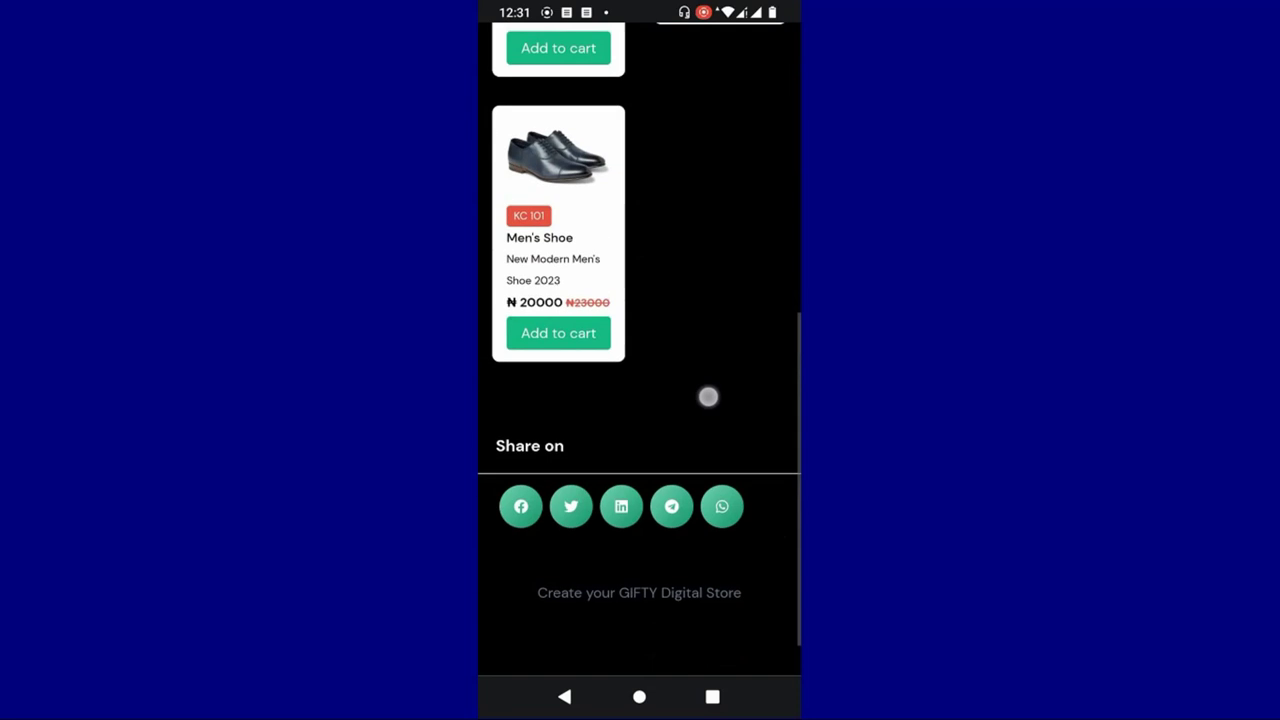
scroll(708, 397, "up", 15)
scroll(711, 386, "down", 15)
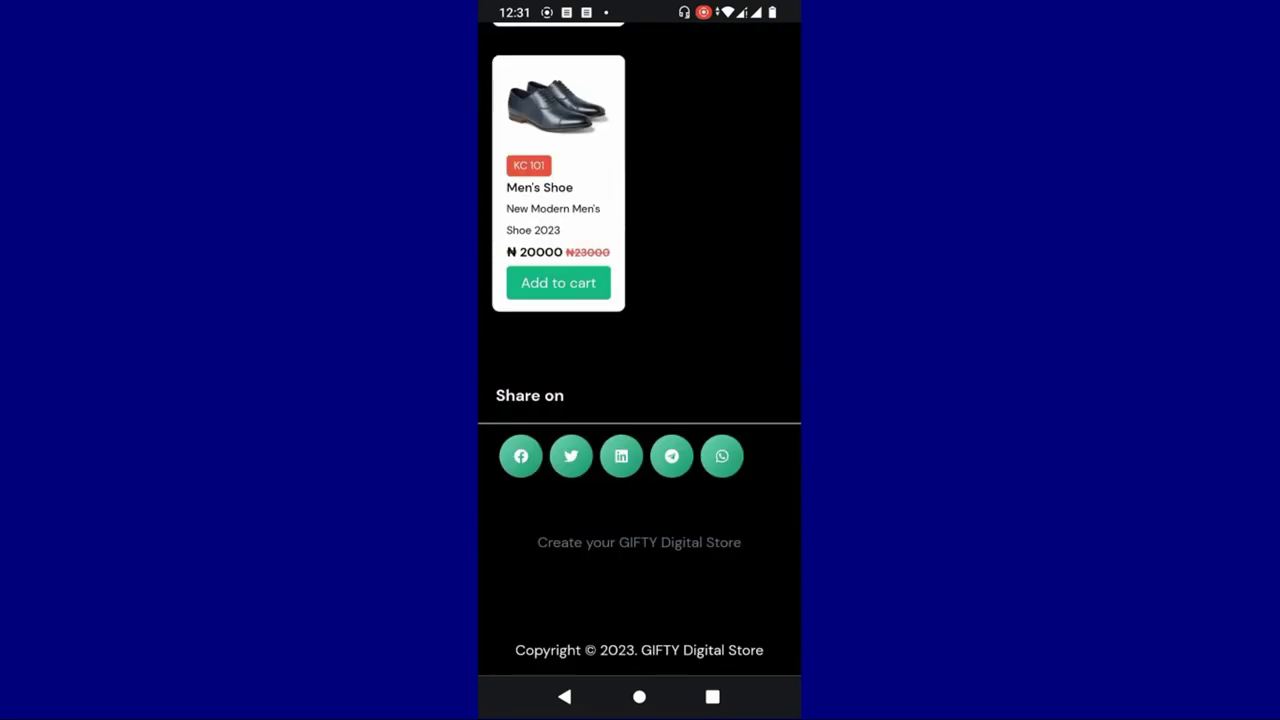
mouse_move(559, 565)
left_mouse_down()
mouse_move(674, 563)
mouse_move(600, 563)
mouse_move(647, 569)
left_mouse_up()
left_click(728, 655)
mouse_move(728, 655)
left_mouse_down()
mouse_move(686, 654)
mouse_move(751, 640)
left_mouse_up()
scroll(711, 377, "up", 5)
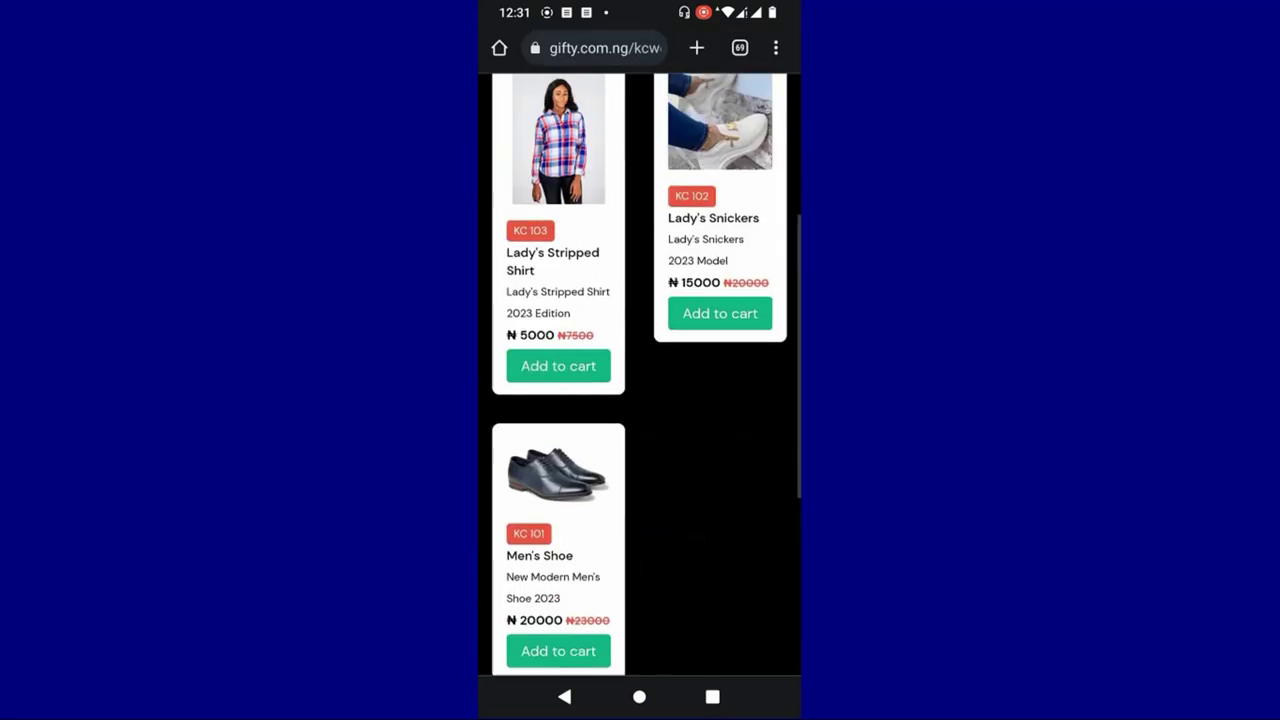
scroll(687, 581, "up", 3)
scroll(687, 581, "up", 1)
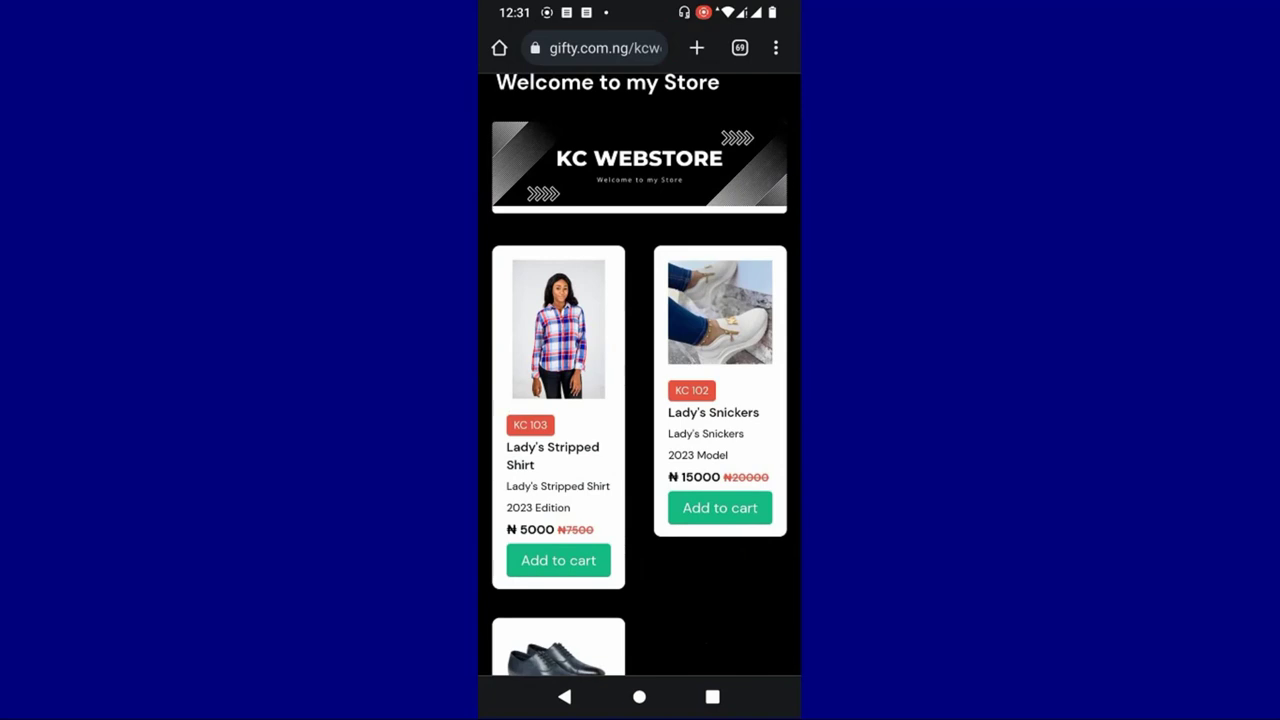
scroll(703, 594, "down", 2)
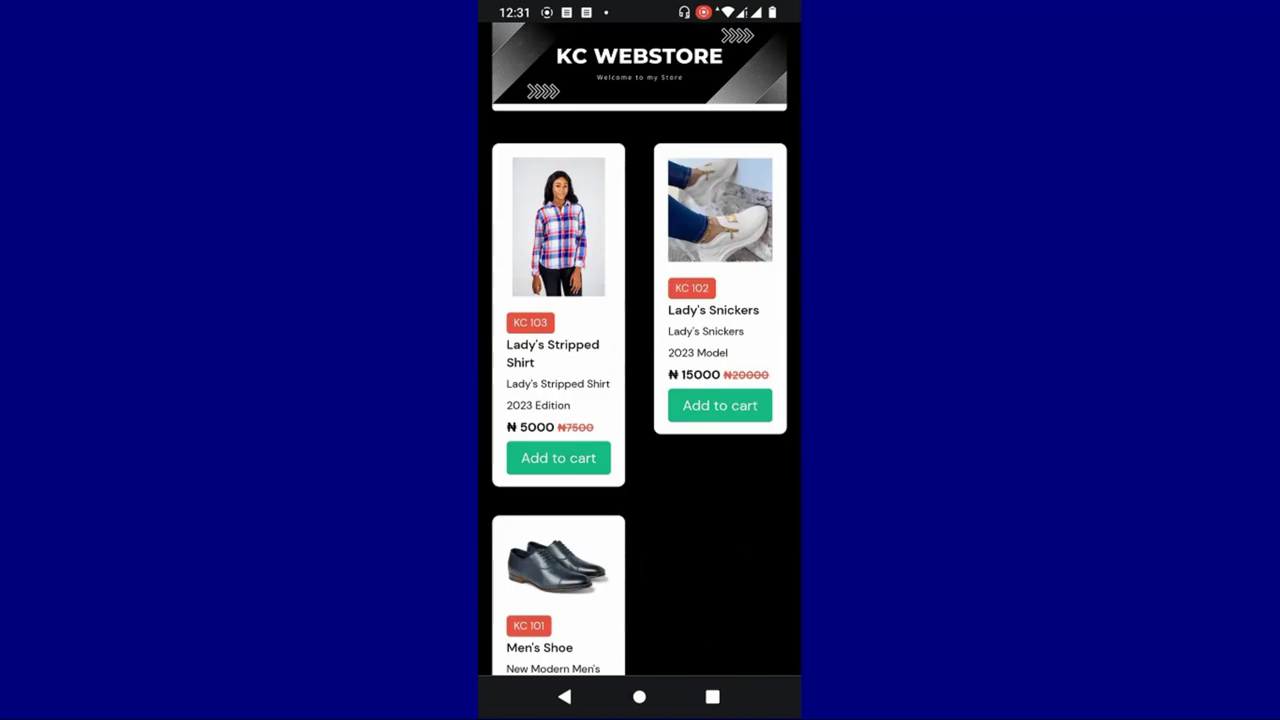
scroll(663, 574, "up", 1)
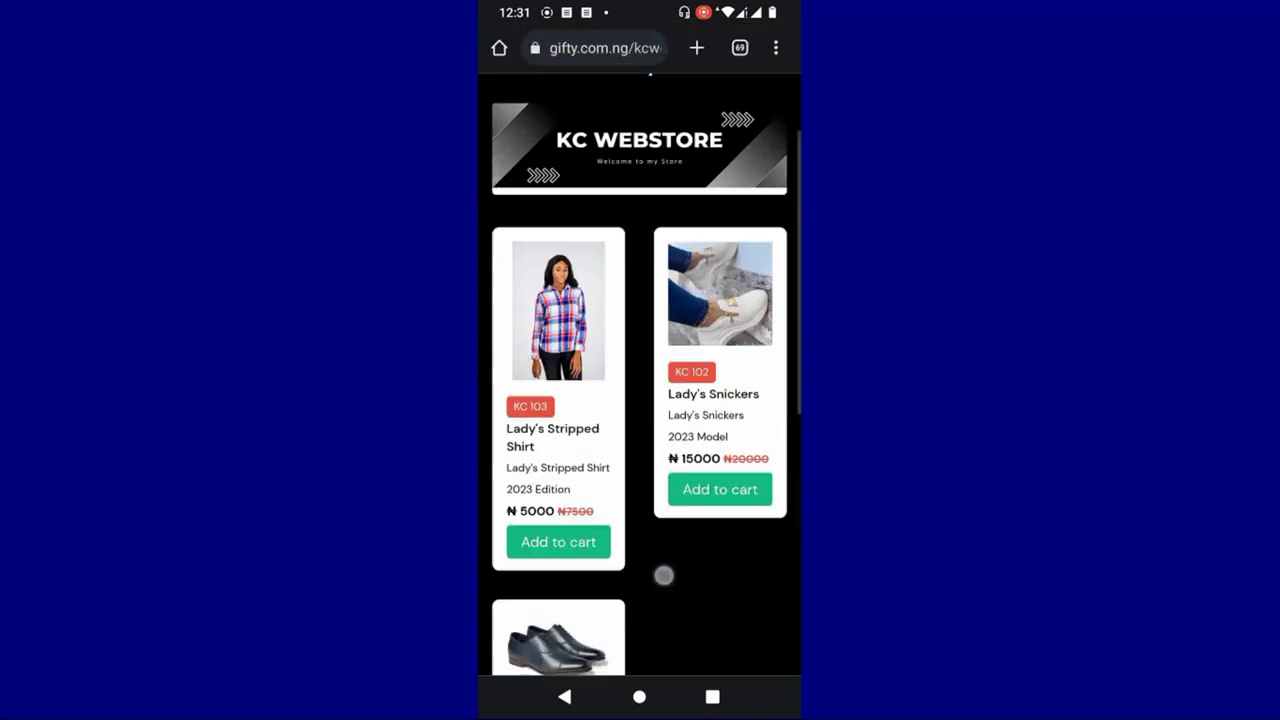
left_click(570, 546)
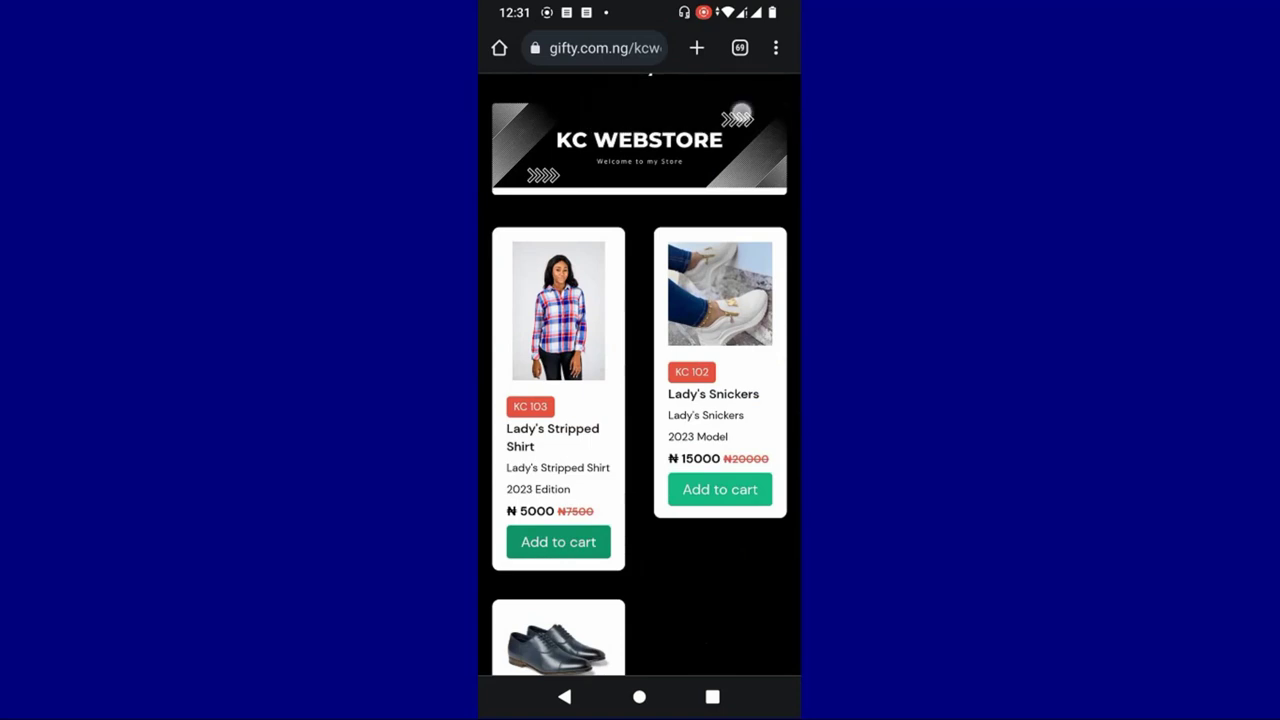
scroll(737, 114, "up", 2)
- In the cart, test the Lady's Stripped Shirt quantity, raising it toward 10 and back down
left_click(768, 111)
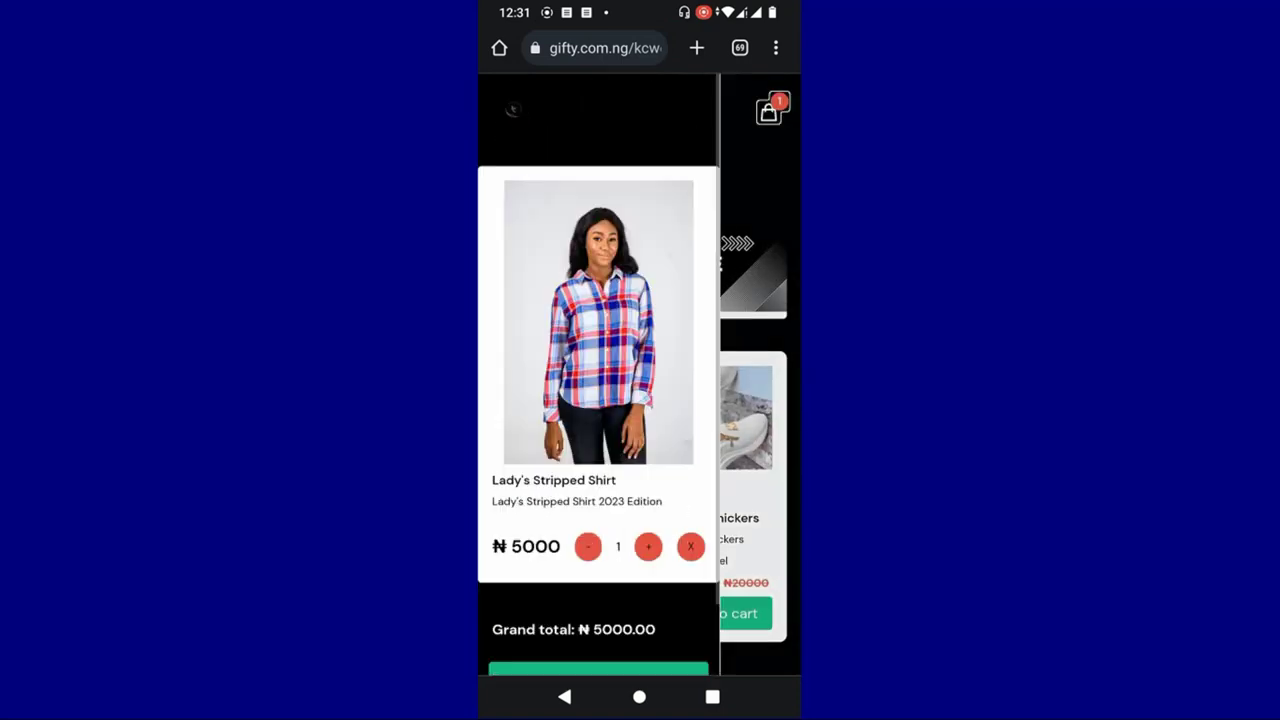
scroll(598, 370, "down", 2)
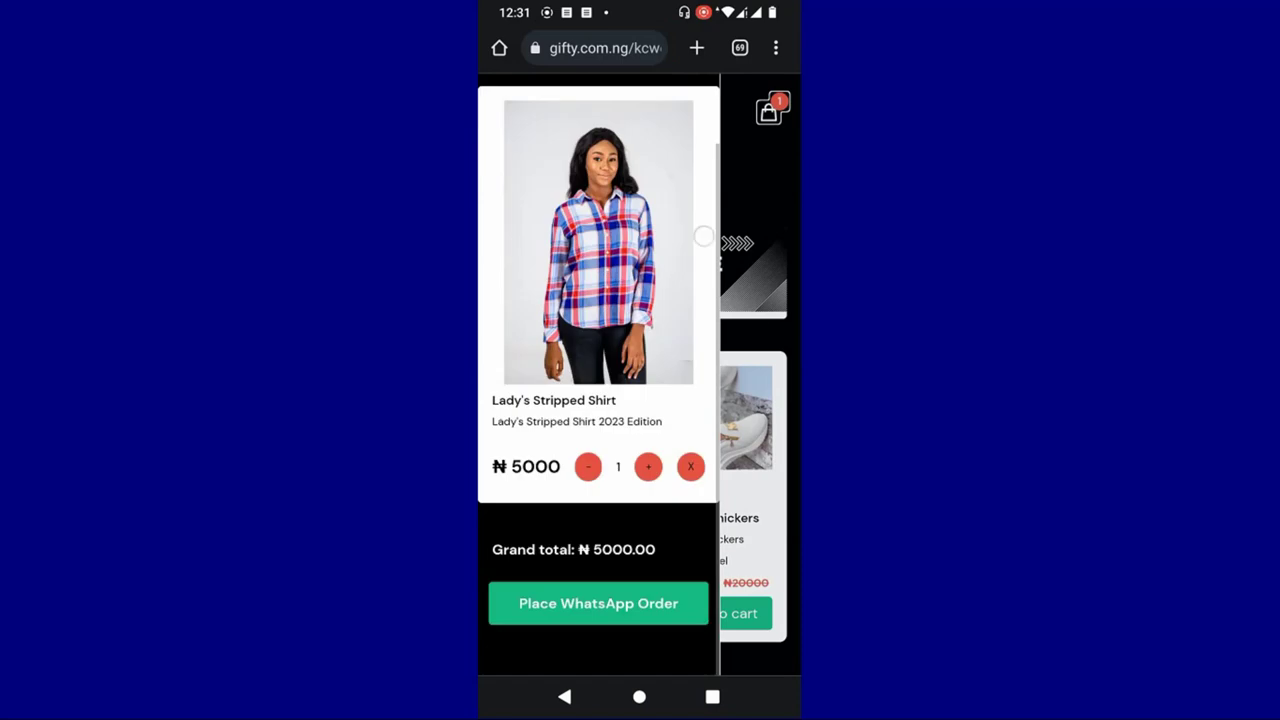
left_click(648, 466)
left_click(648, 466)
left_click(648, 466)
left_click(652, 466)
left_click(652, 466)
left_click(652, 466)
left_click(652, 466)
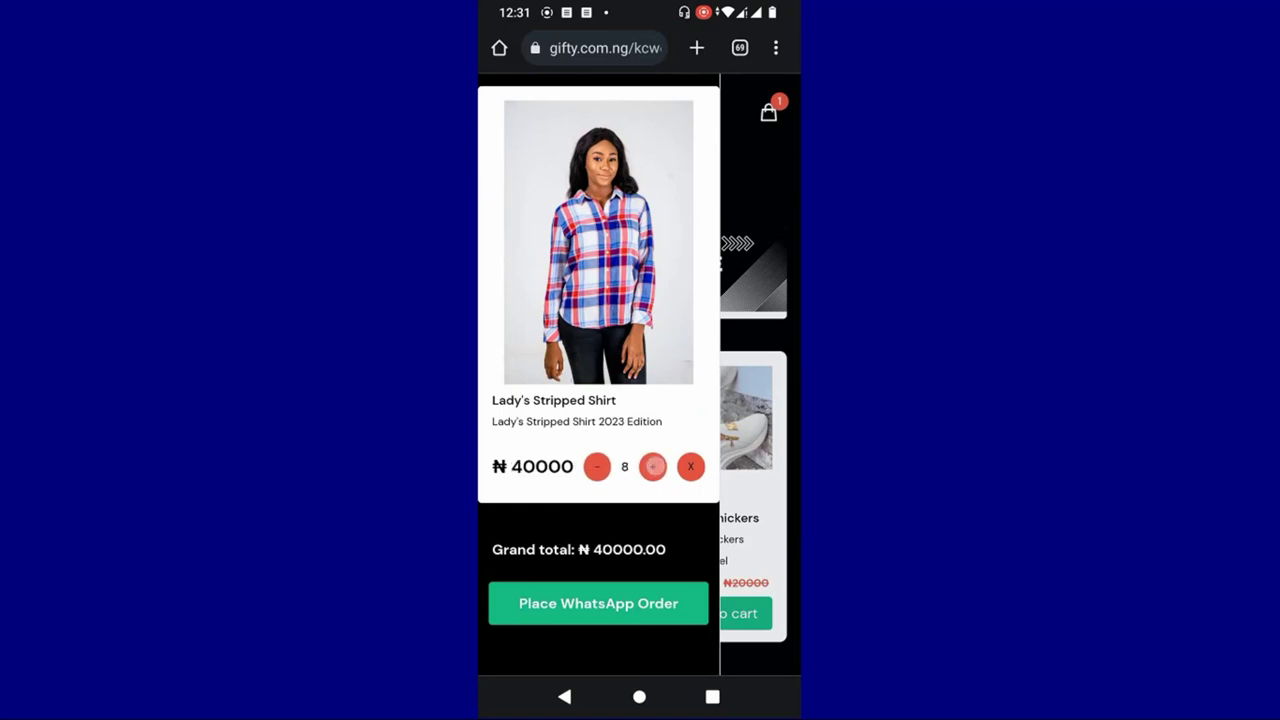
left_click(652, 466)
left_click(653, 466)
left_click(653, 466)
left_click(595, 466)
left_click(595, 466)
left_click(595, 466)
left_click(595, 466)
left_click(595, 466)
left_click(595, 466)
left_click(595, 466)
left_click(595, 466)
left_click(595, 466)
left_click(595, 466)
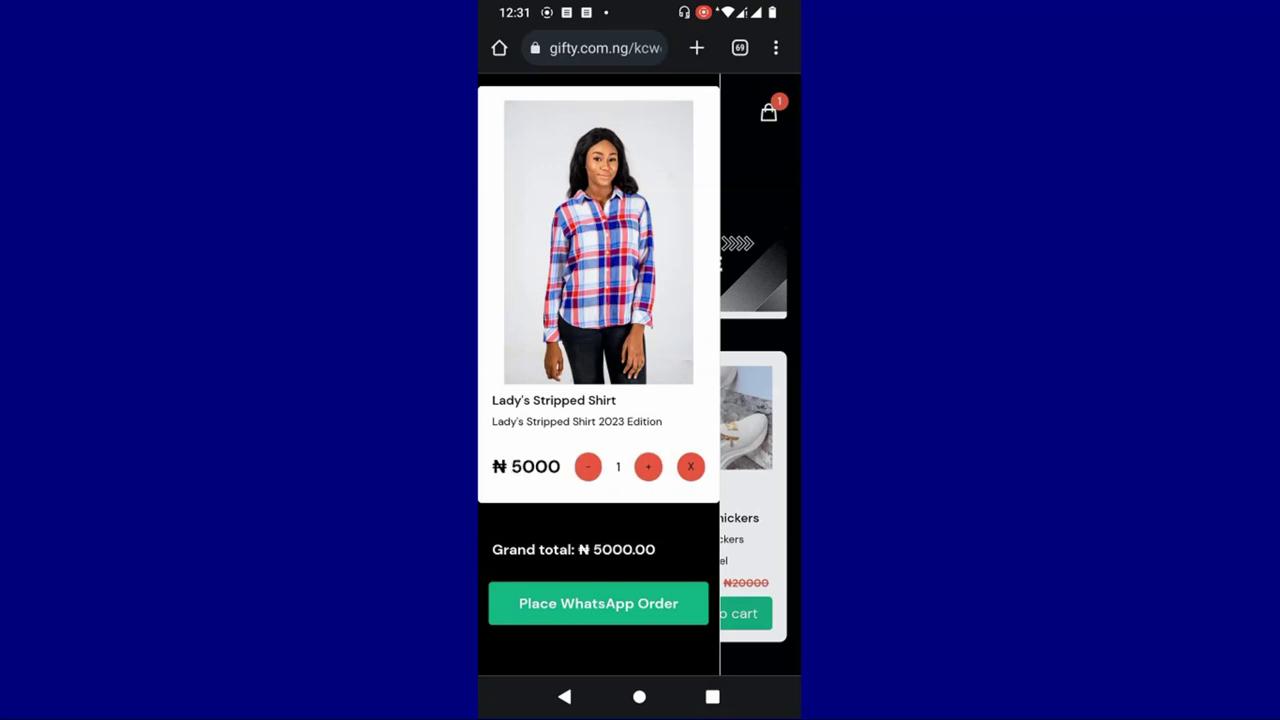
- Leave the cart and add one Lady's Snickers to it from the store
scroll(640, 350, "down", 3)
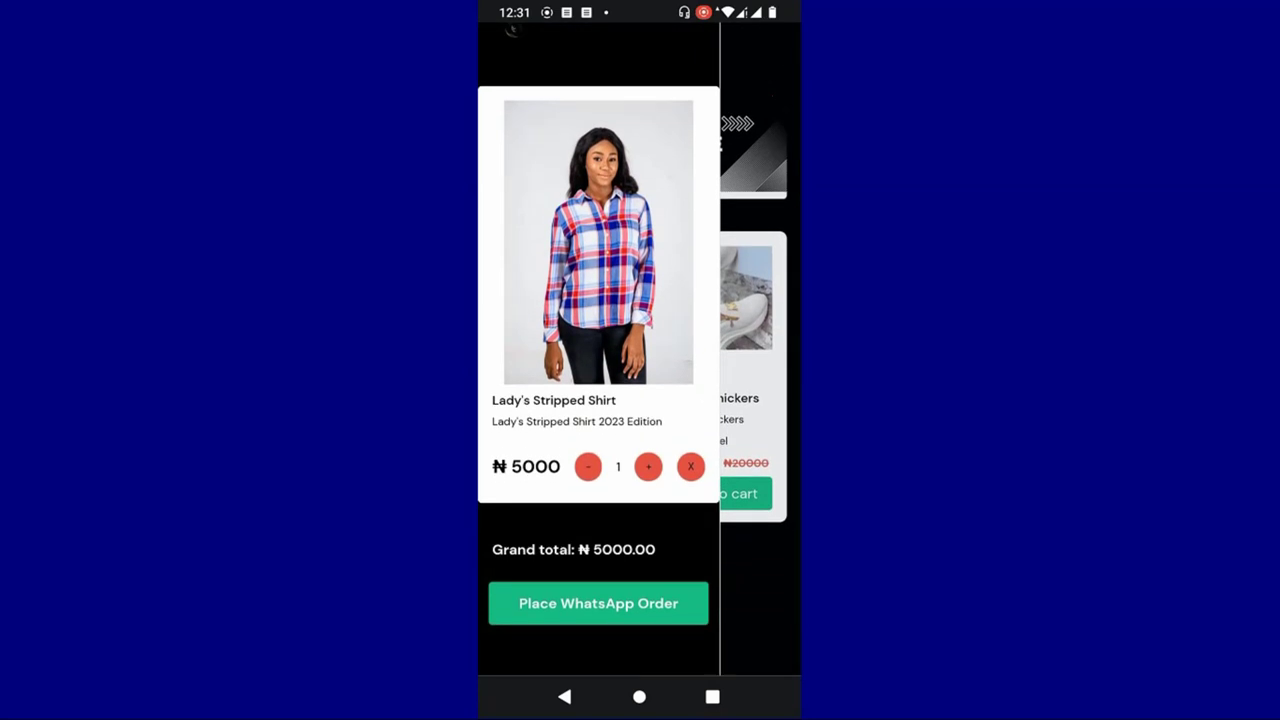
left_click(575, 553)
left_click(646, 547)
left_click(607, 553)
left_click(767, 397)
left_click(728, 492)
- Open the order details form from the ₦20000 cart with Place WhatsApp Order
scroll(640, 360, "up", 2)
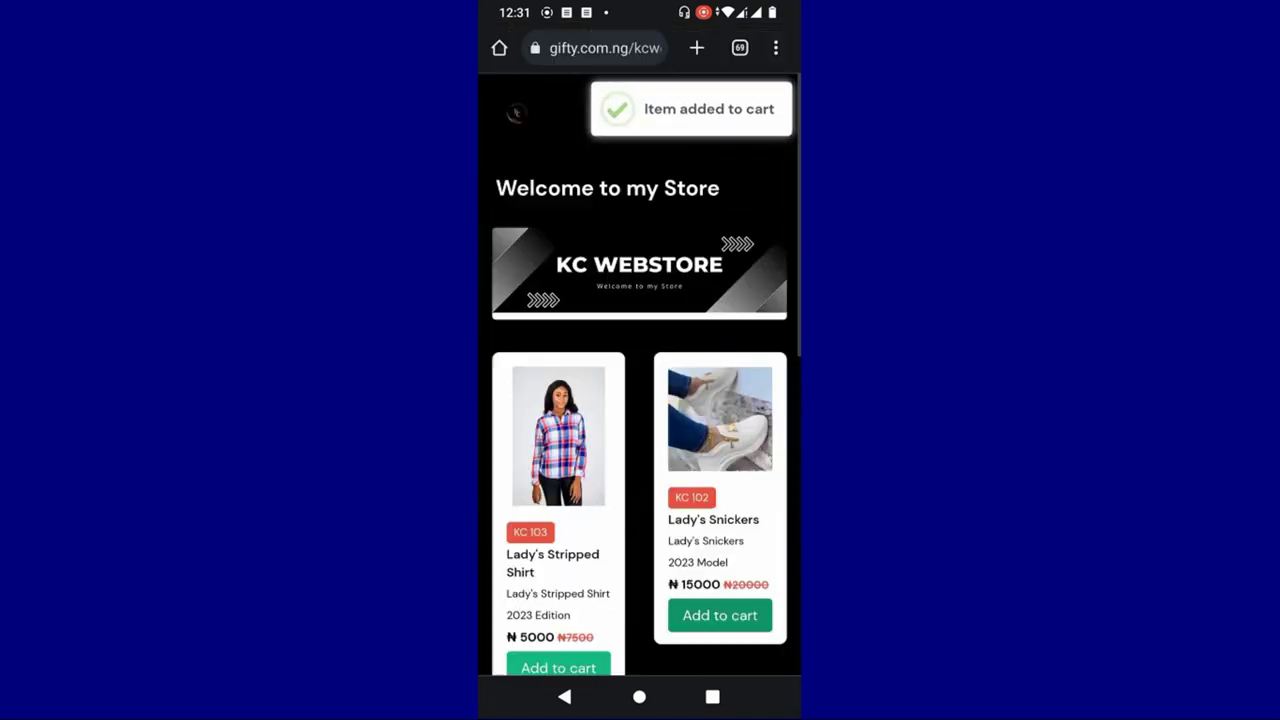
left_click(767, 110)
scroll(598, 400, "down", 4)
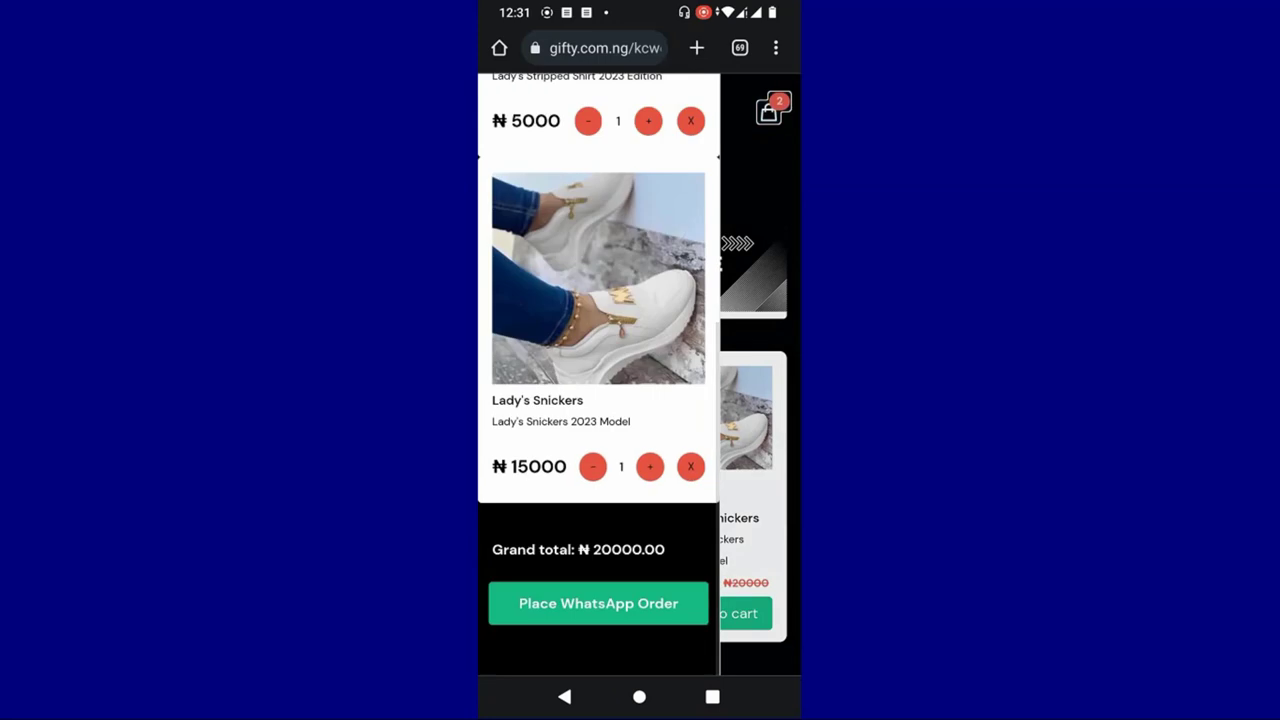
left_click(598, 603)
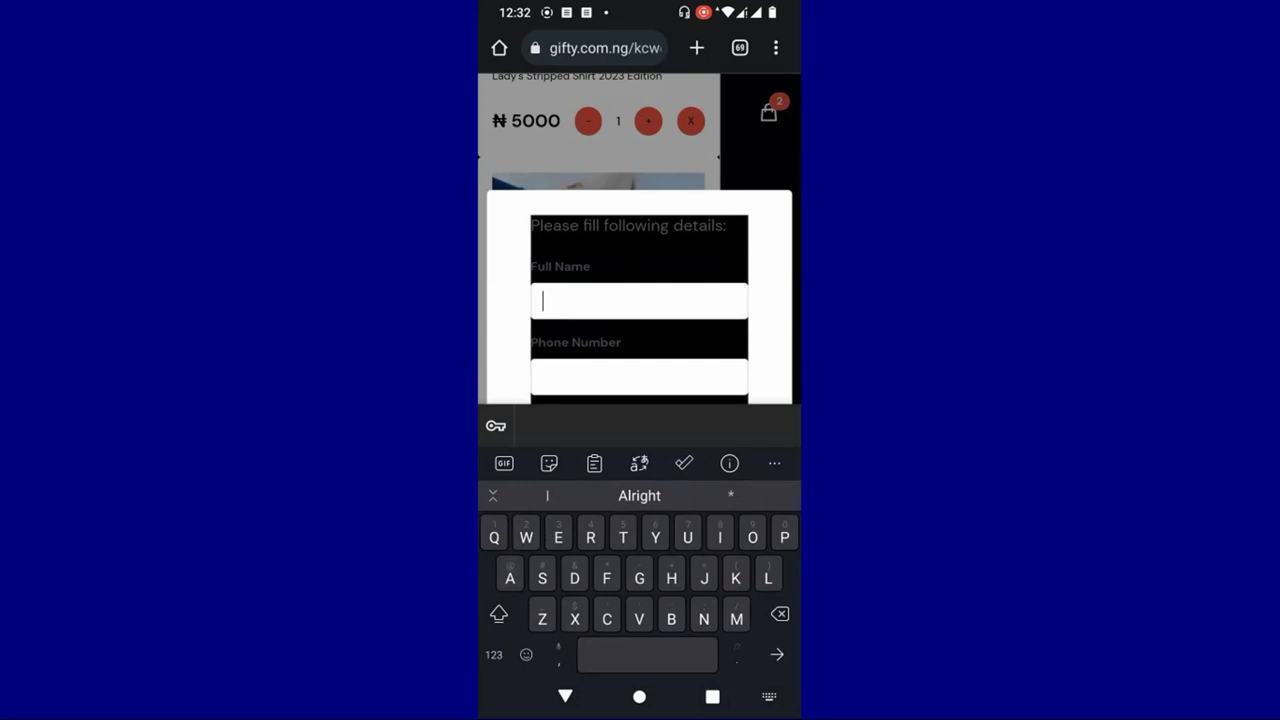
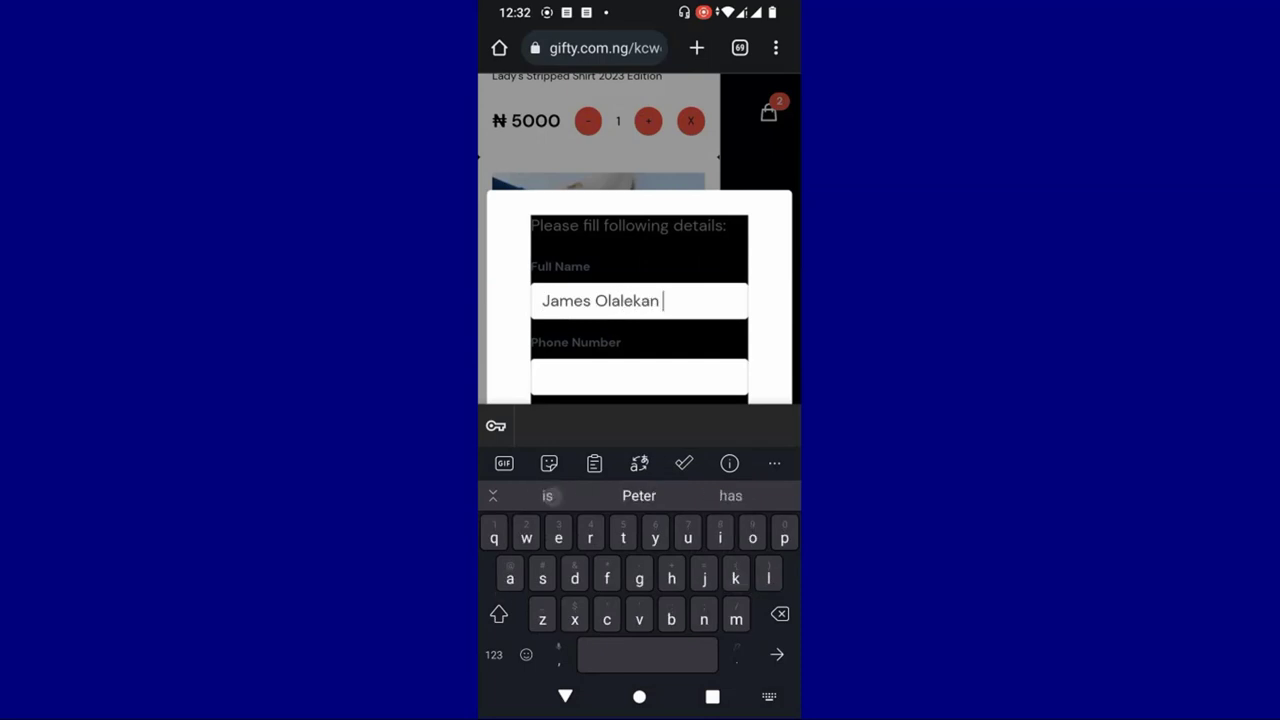
- Enter the customer's full name and phone number in the order form
left_click_drag(555, 334, 563, 289)
left_click(563, 289)
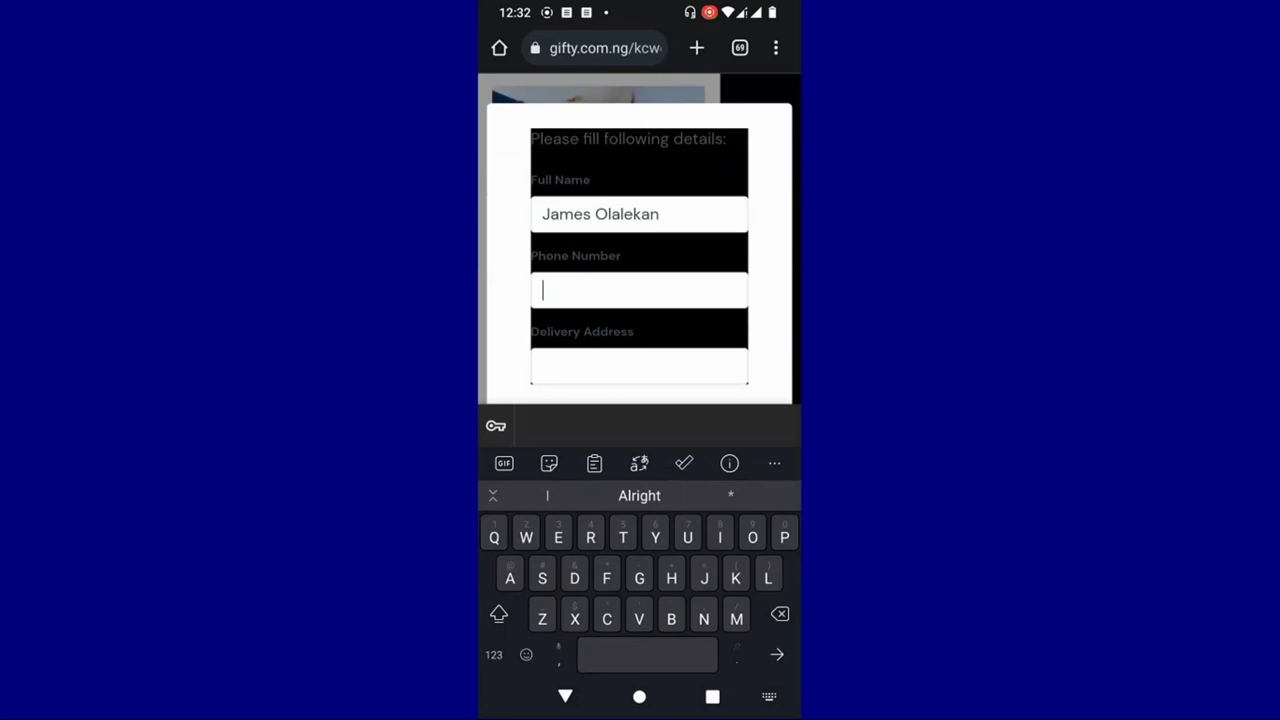
key("Escape")
- Enter the customer's delivery address in Ikorodu, Lagos and confirm the order
left_click(600, 453)
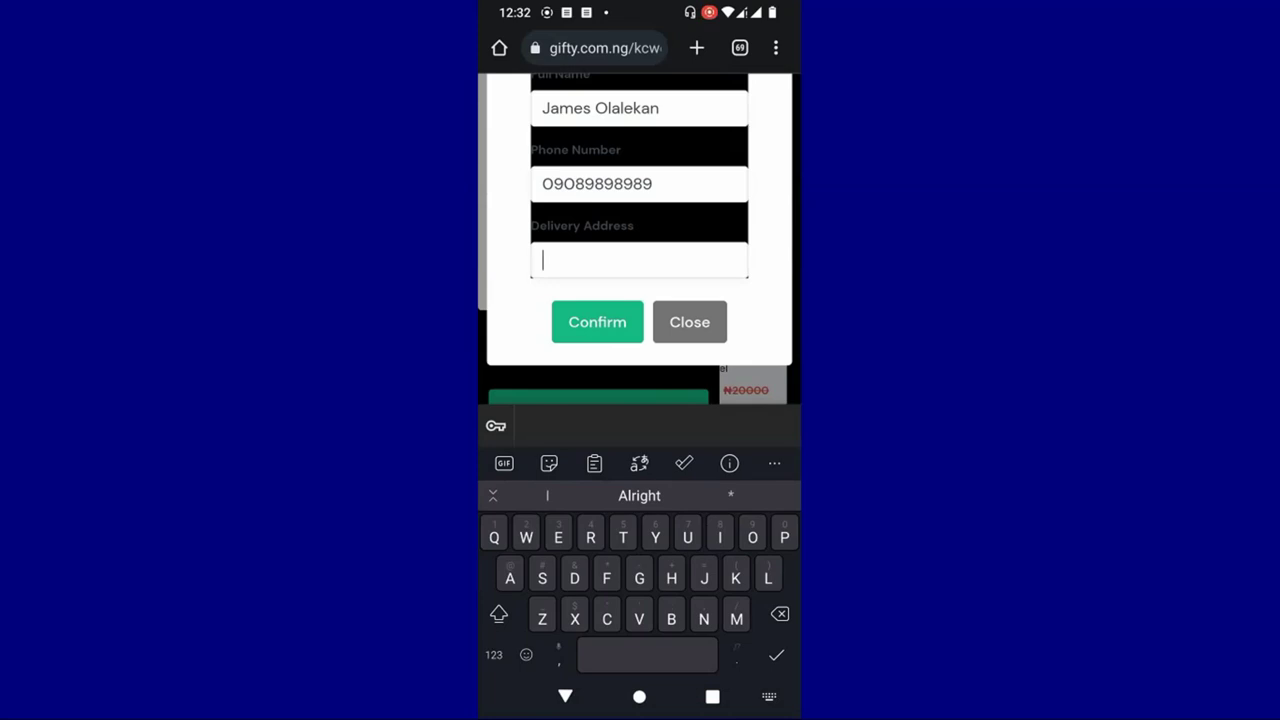
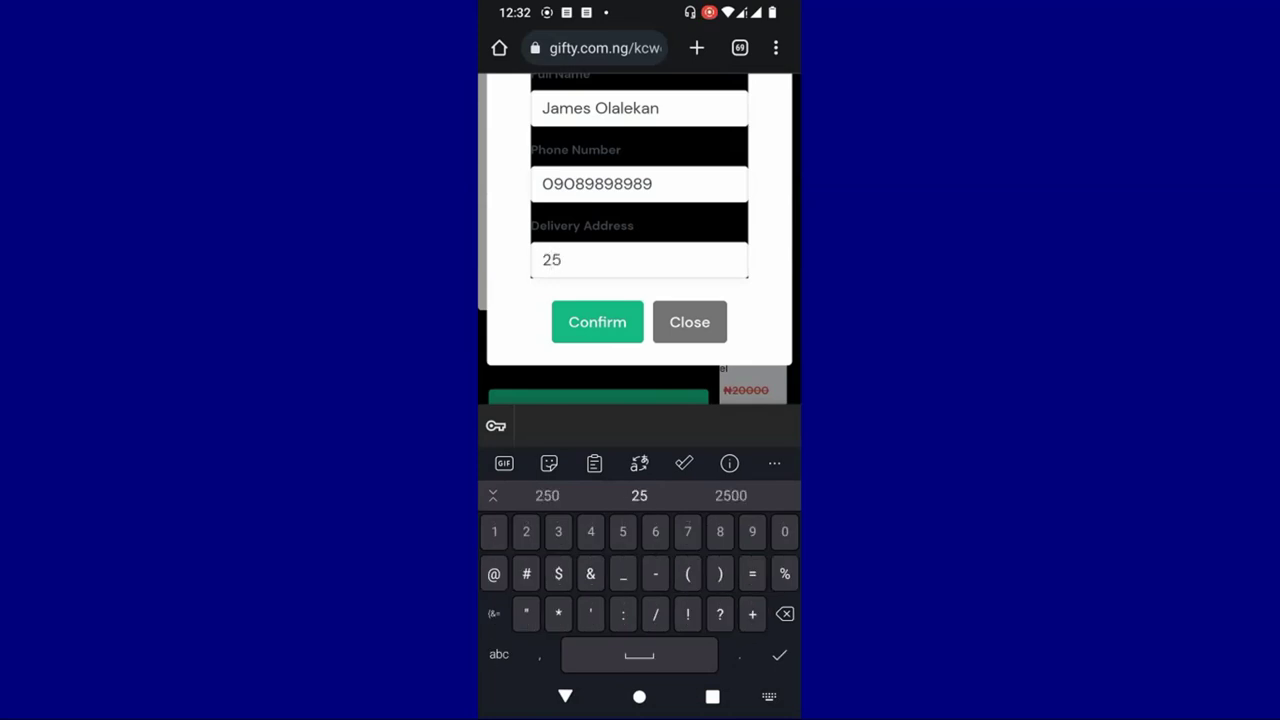
left_click(597, 322)
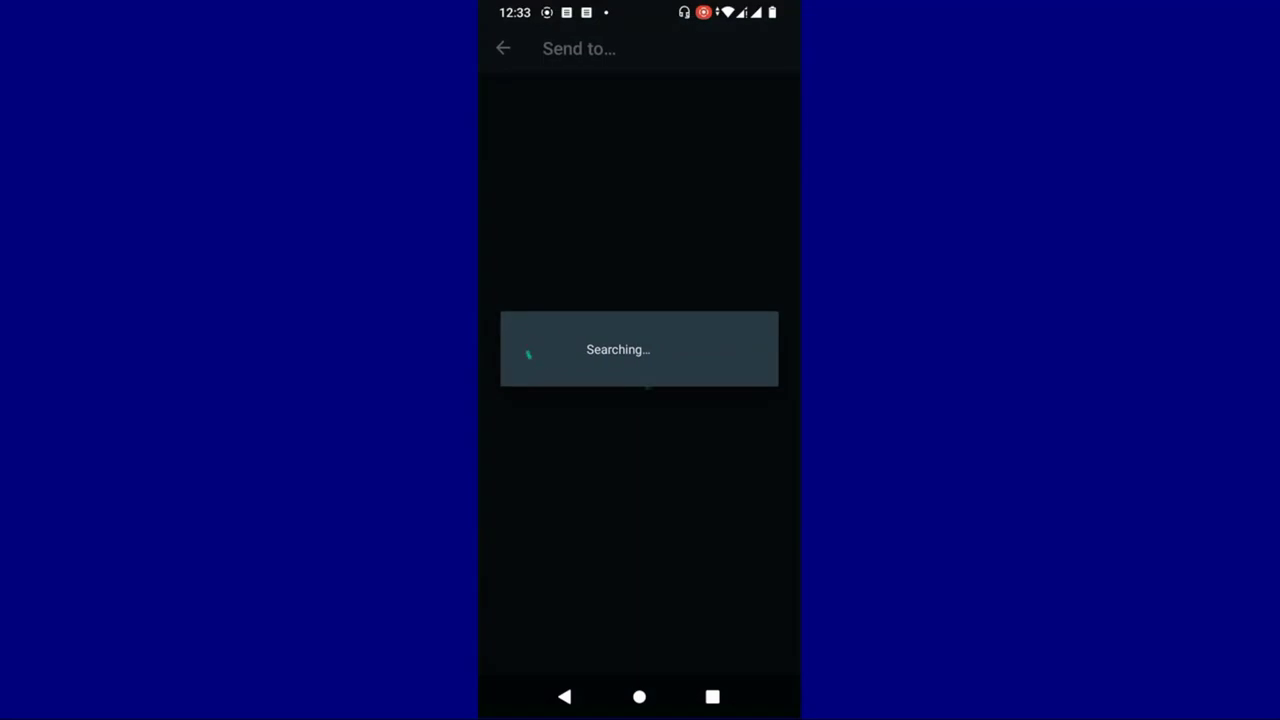
- Send the ₦20000 New Order message in the WhatsApp chat
scroll(749, 230, "up", 1)
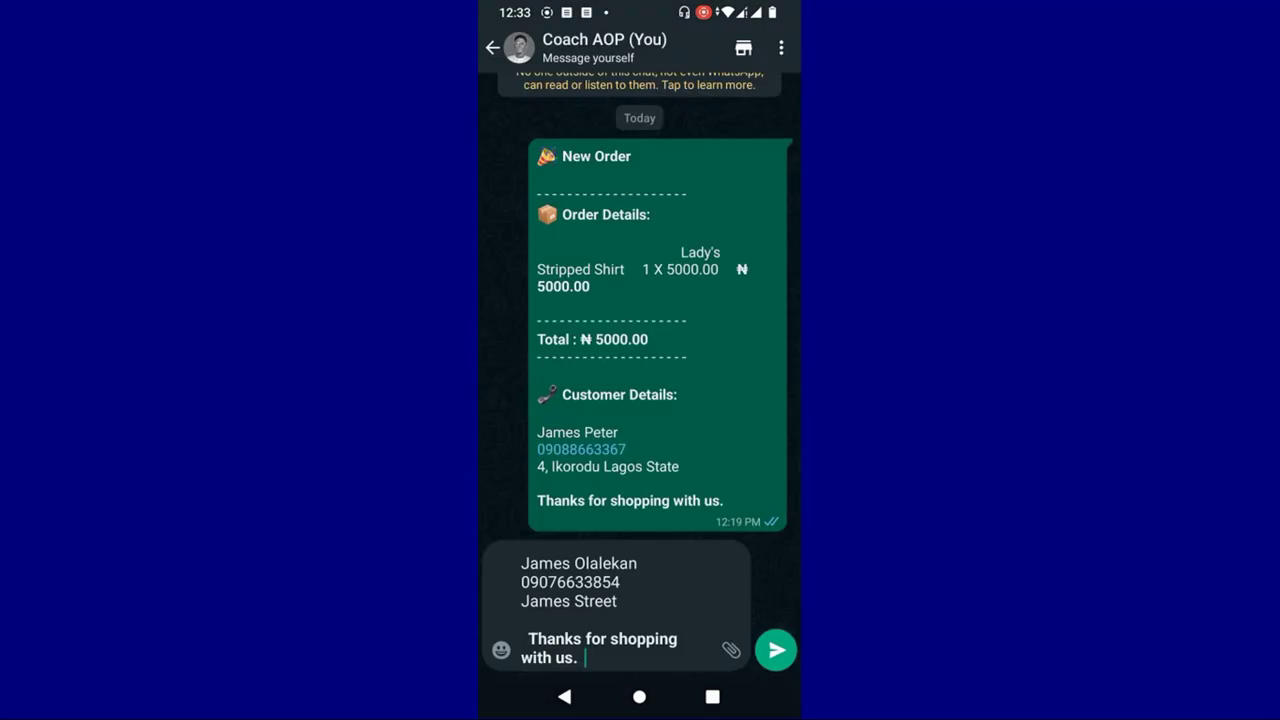
left_click(777, 637)
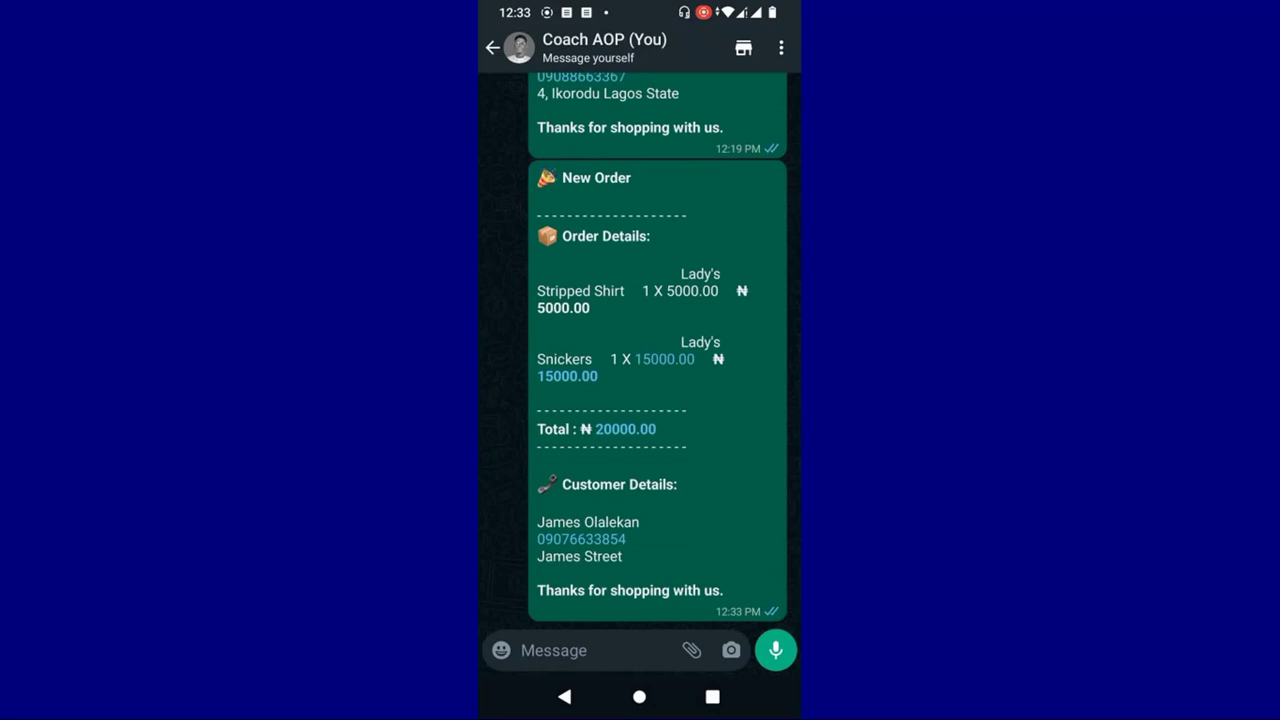
scroll(640, 380, "down", 2)
- Switch back to Chrome via recent apps to see the store's Order Placed screen
left_click(712, 696)
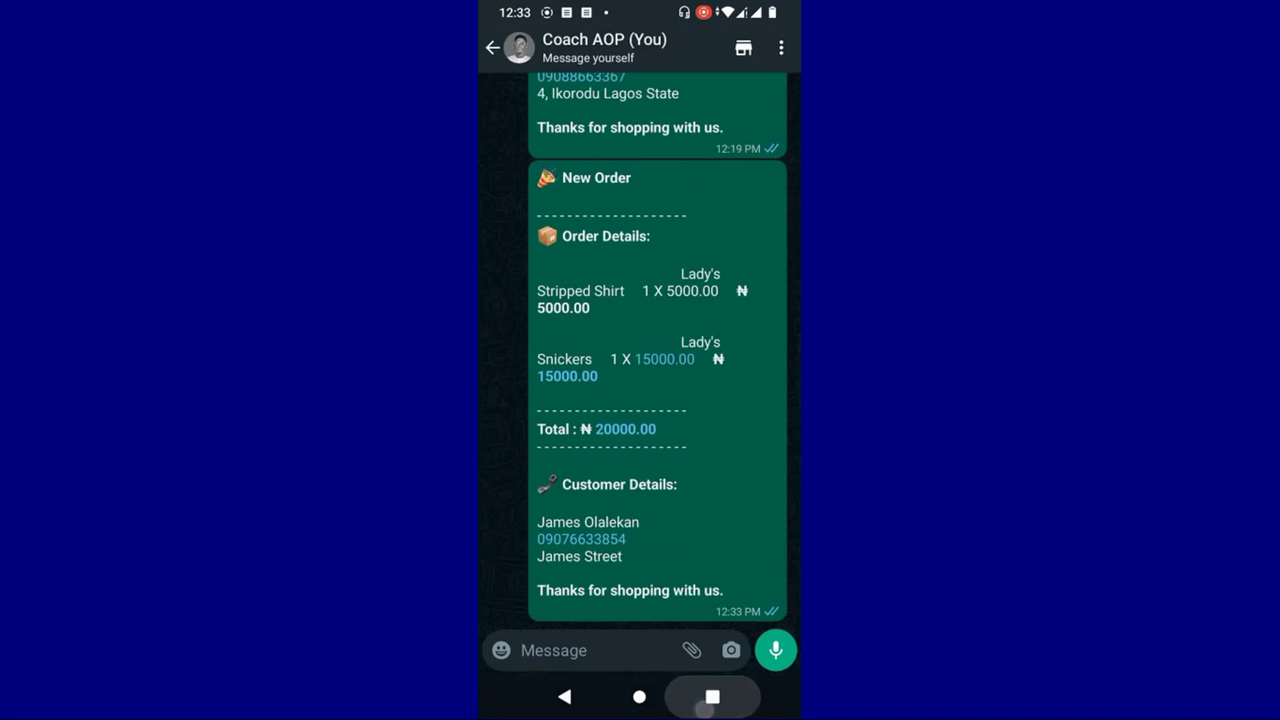
left_click_drag(560, 320, 760, 320)
left_click(654, 292)
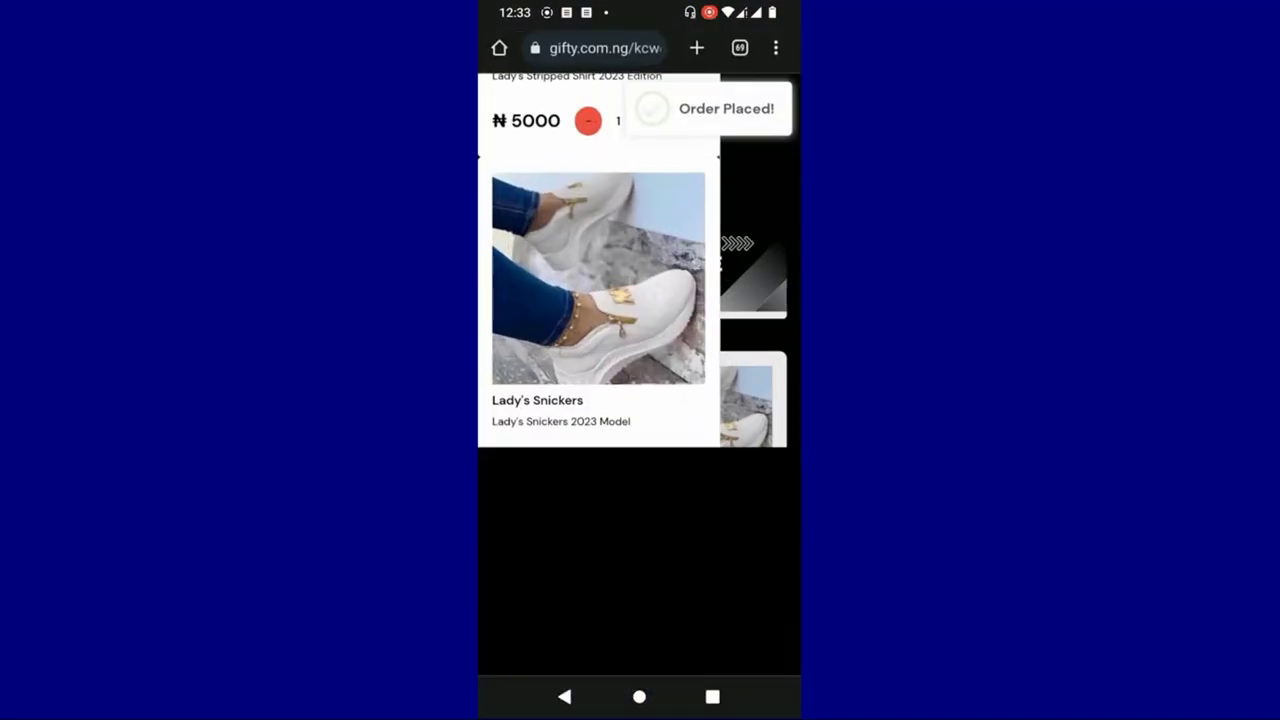
- Close the cart overlay and switch to the GIFTY Digital Shop browser tab
left_click(760, 640)
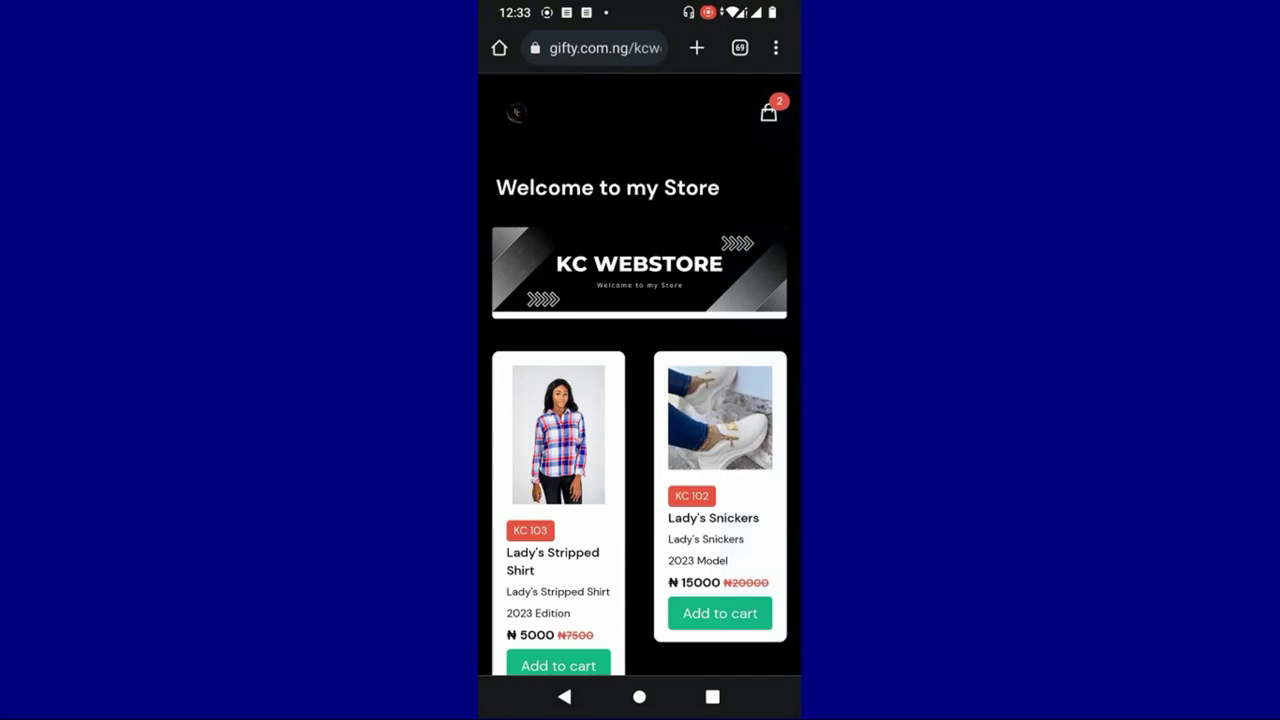
left_click(740, 47)
left_click(562, 565)
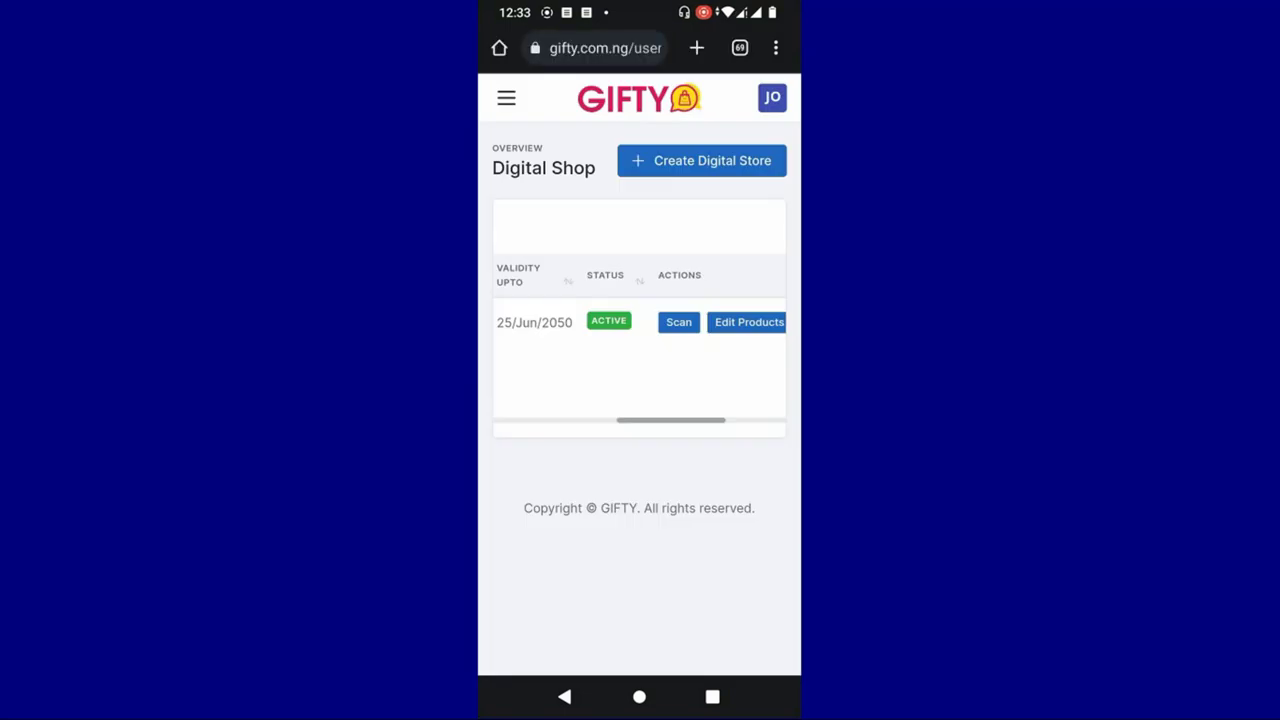
scroll(680, 351, "right", 5)
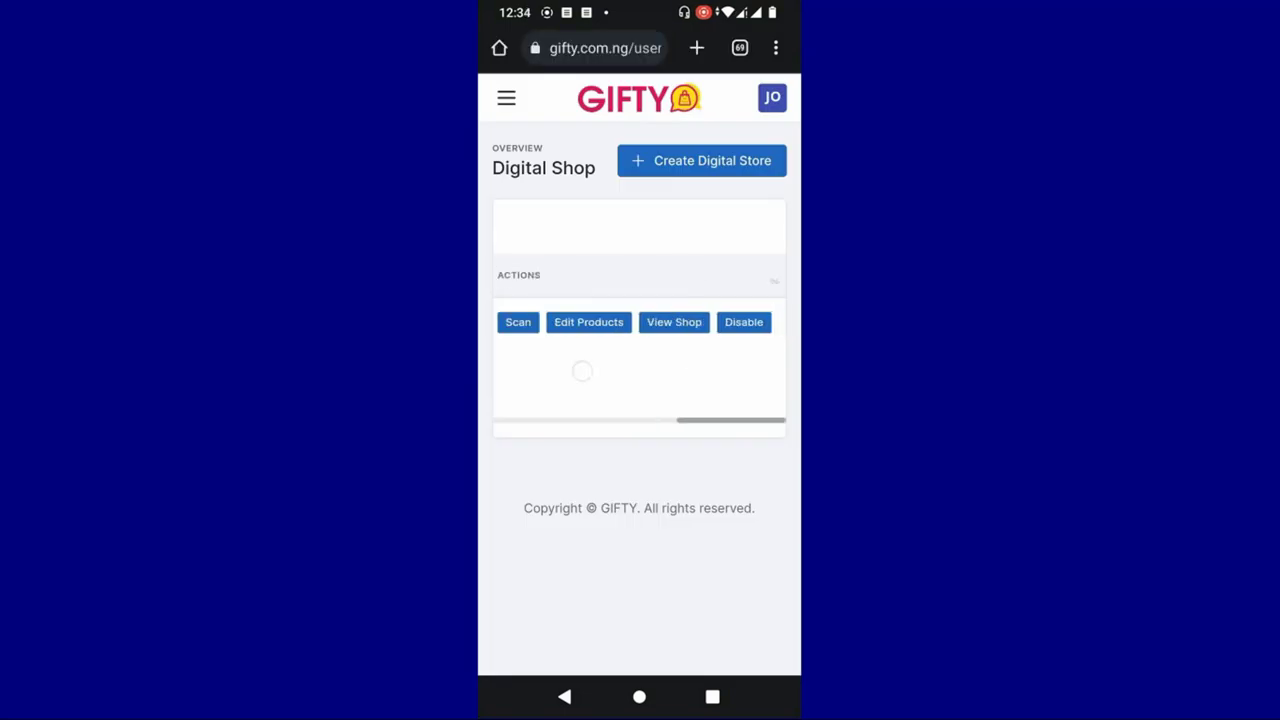
scroll(640, 320, "left", 5)
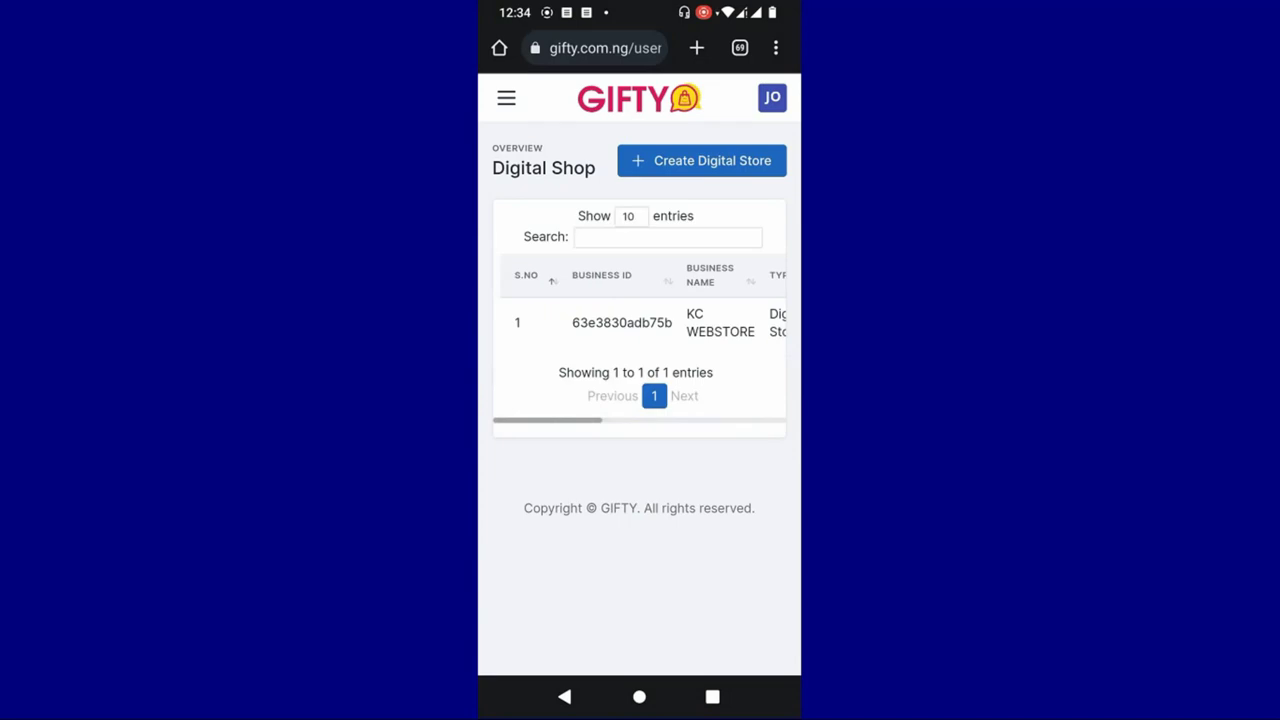
- Go to Plans from the ☰ menu and choose the Intermediate plan, confirming with Yes, proceed
left_click(506, 98)
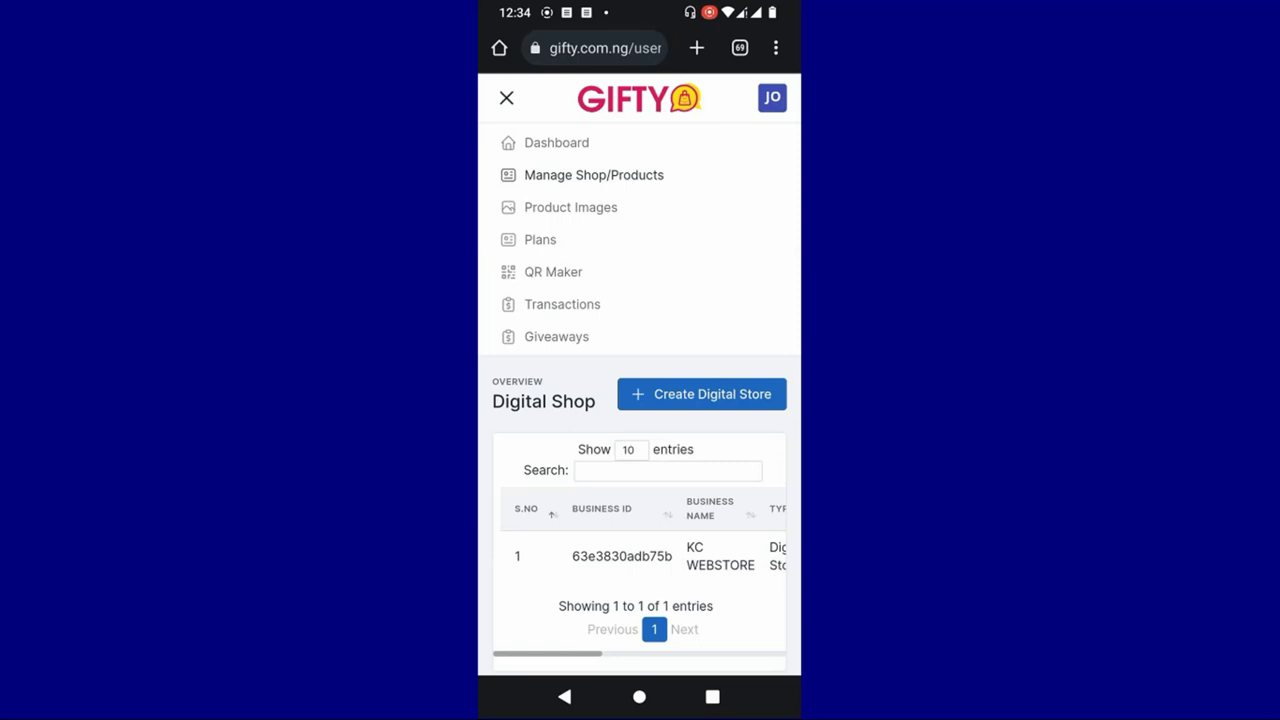
left_click(540, 239)
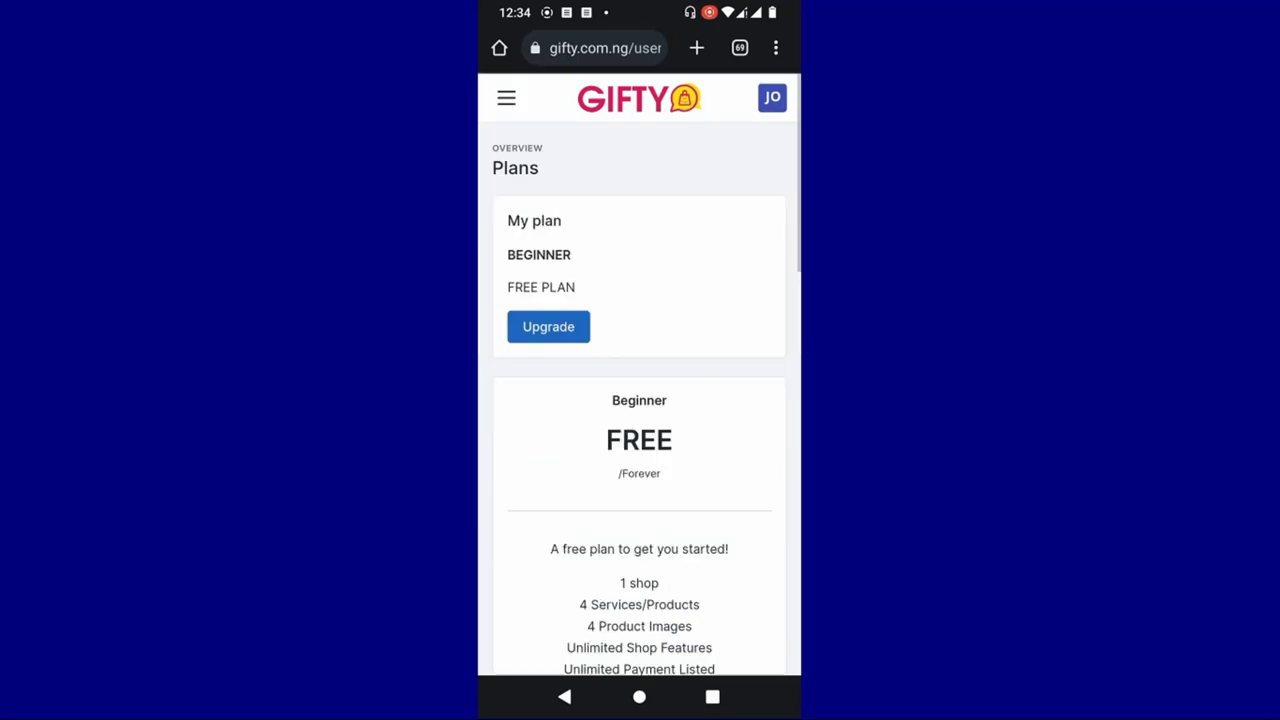
scroll(639, 375, "down", 10)
scroll(639, 375, "down", 5)
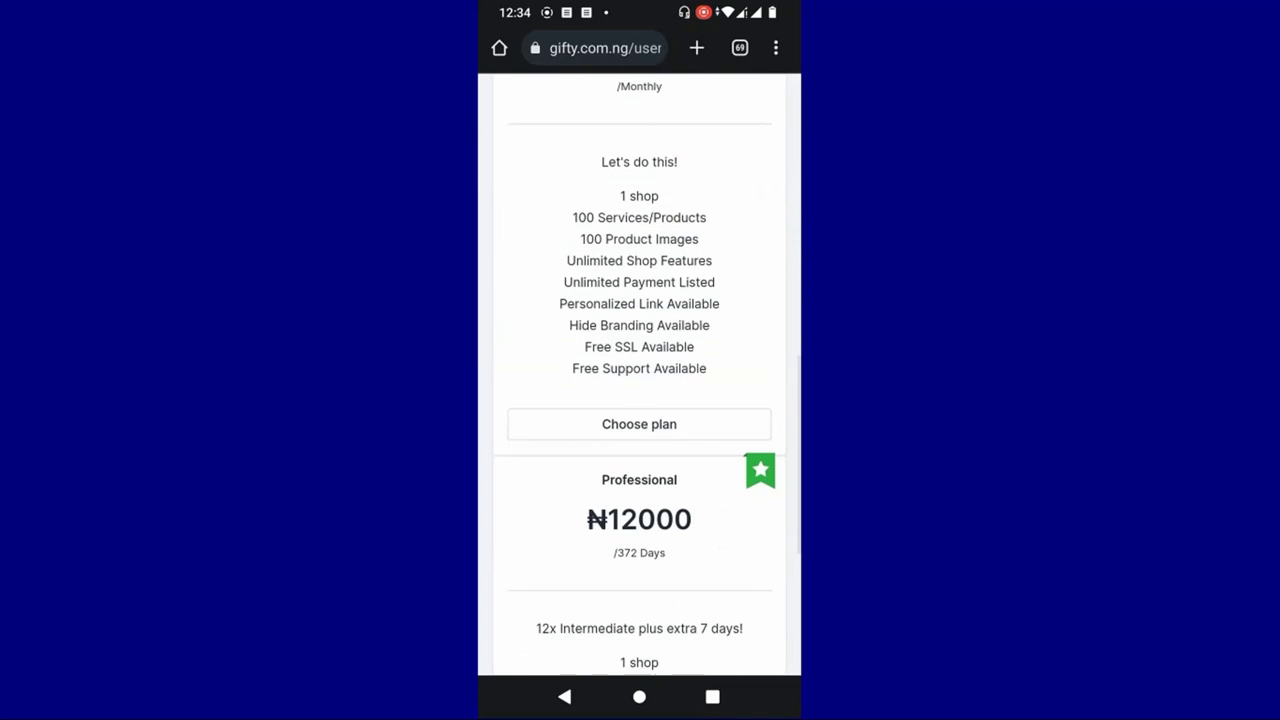
left_click(639, 181)
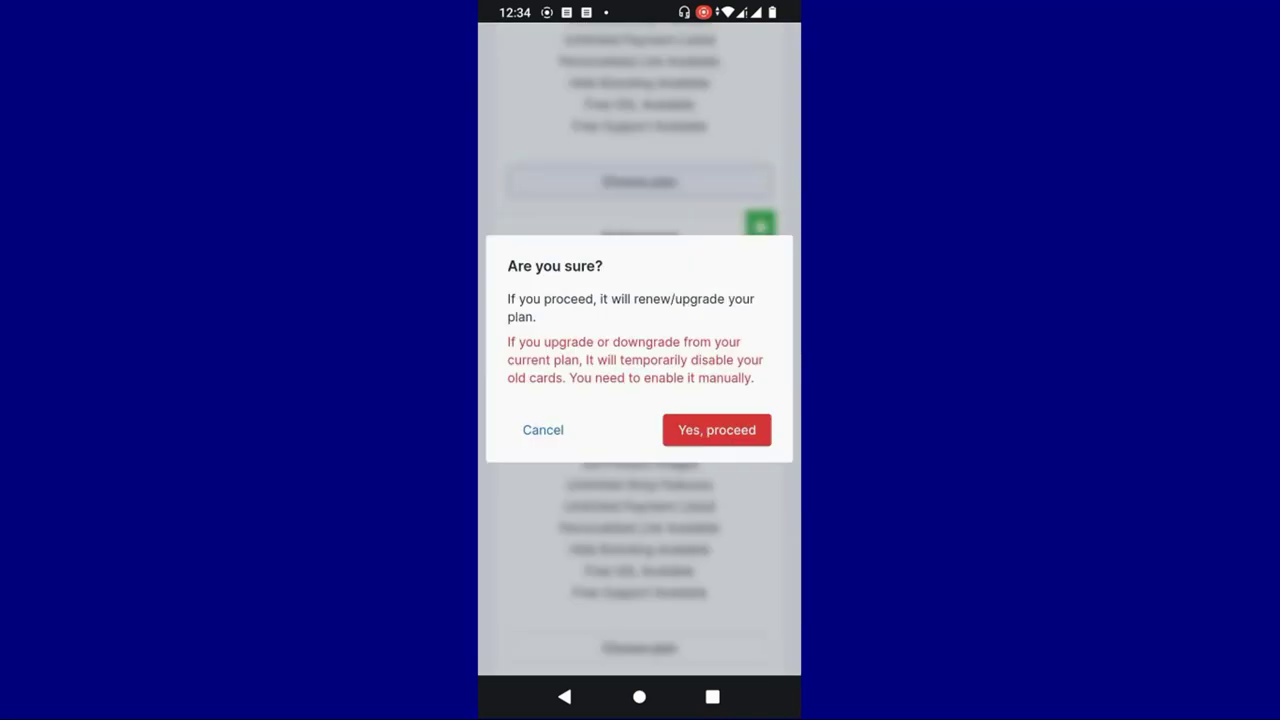
left_click(716, 429)
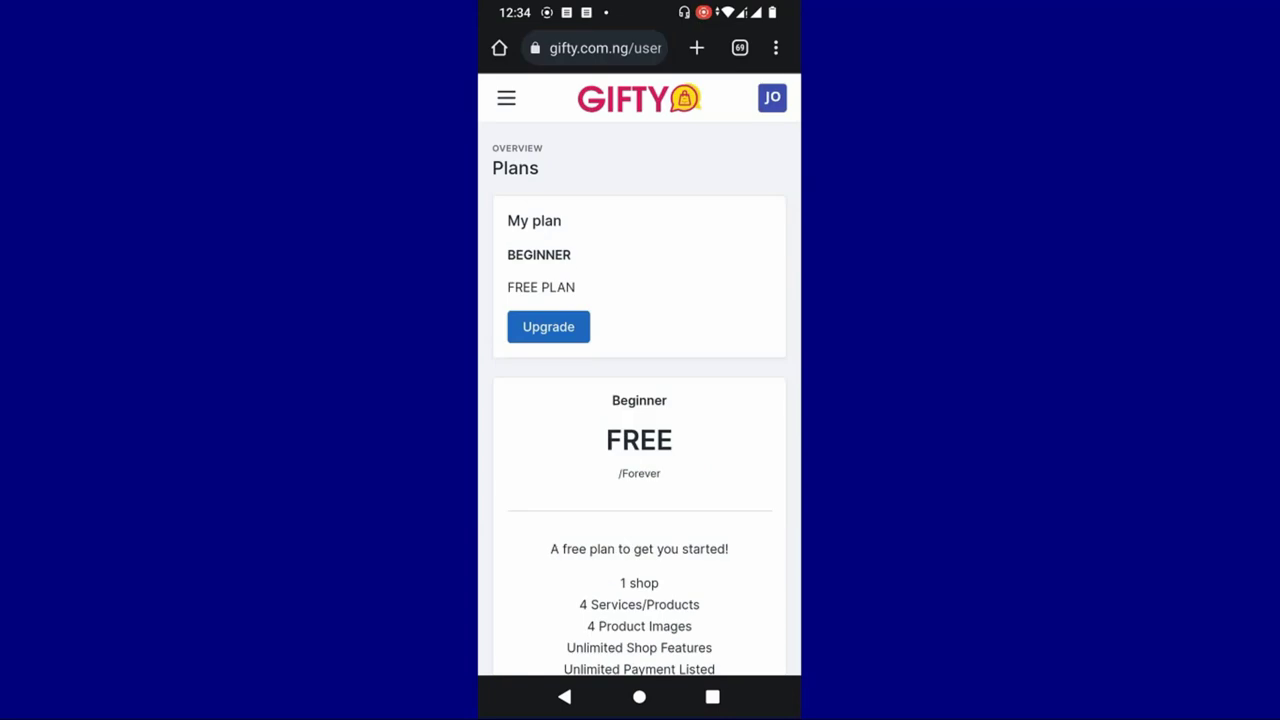
left_click(772, 97)
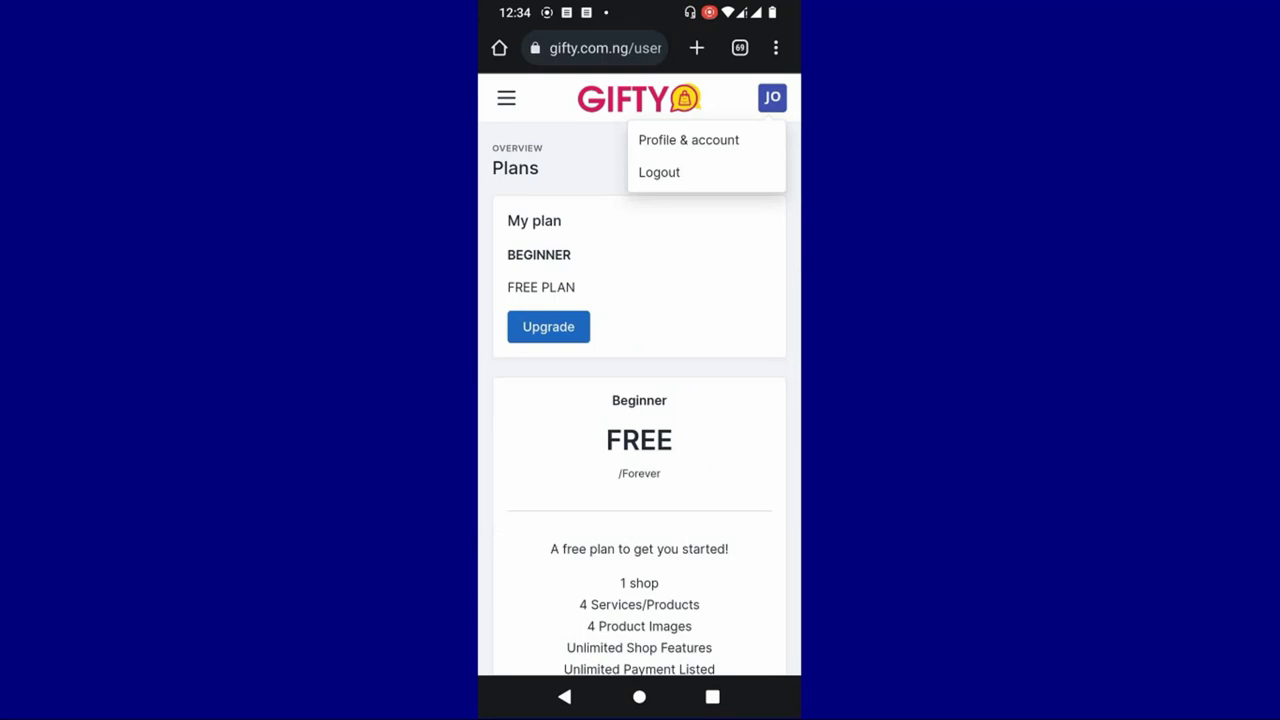
- Open Profile & account, enter edit mode on the account details, and scroll through them
left_click(718, 140)
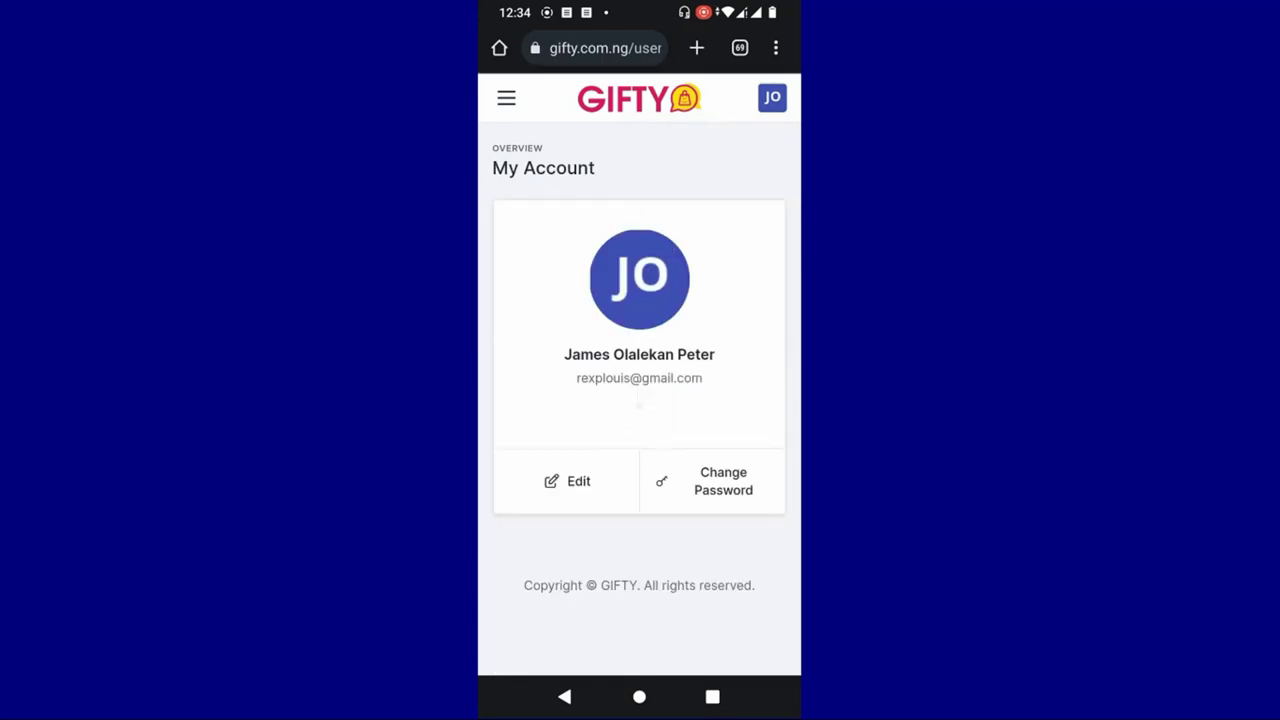
left_click(567, 481)
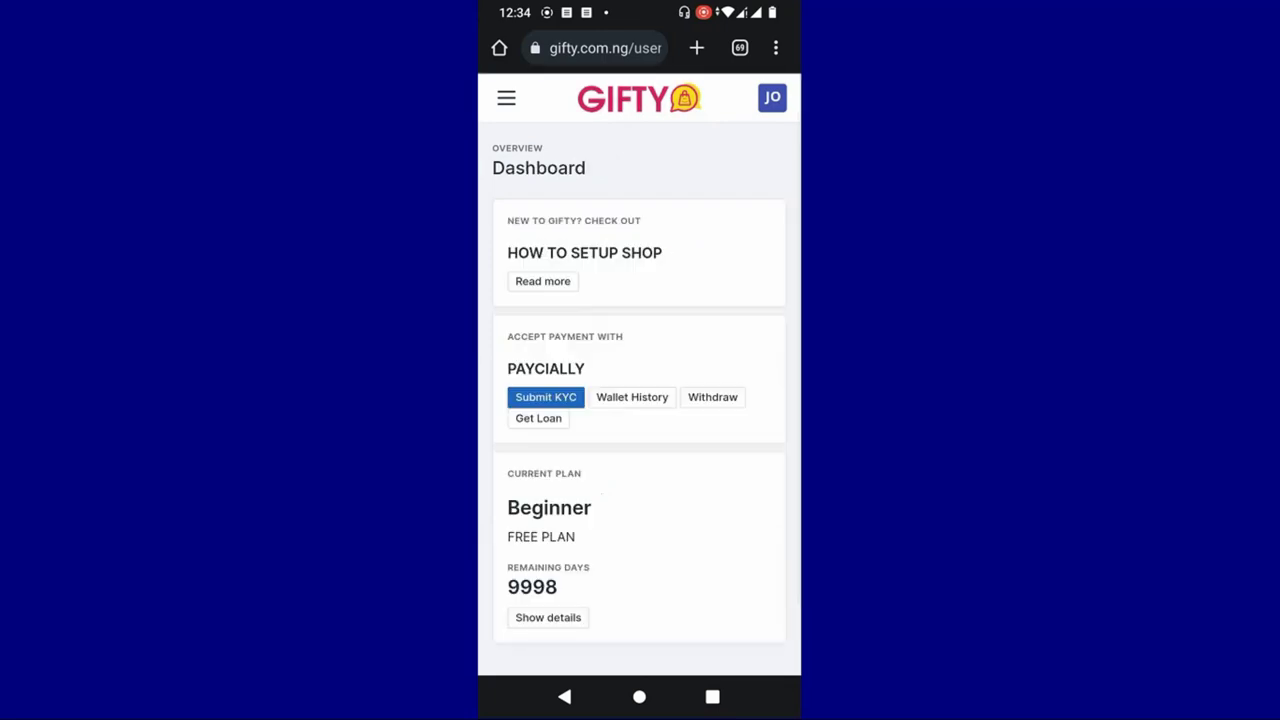
scroll(700, 503, "down", 2)
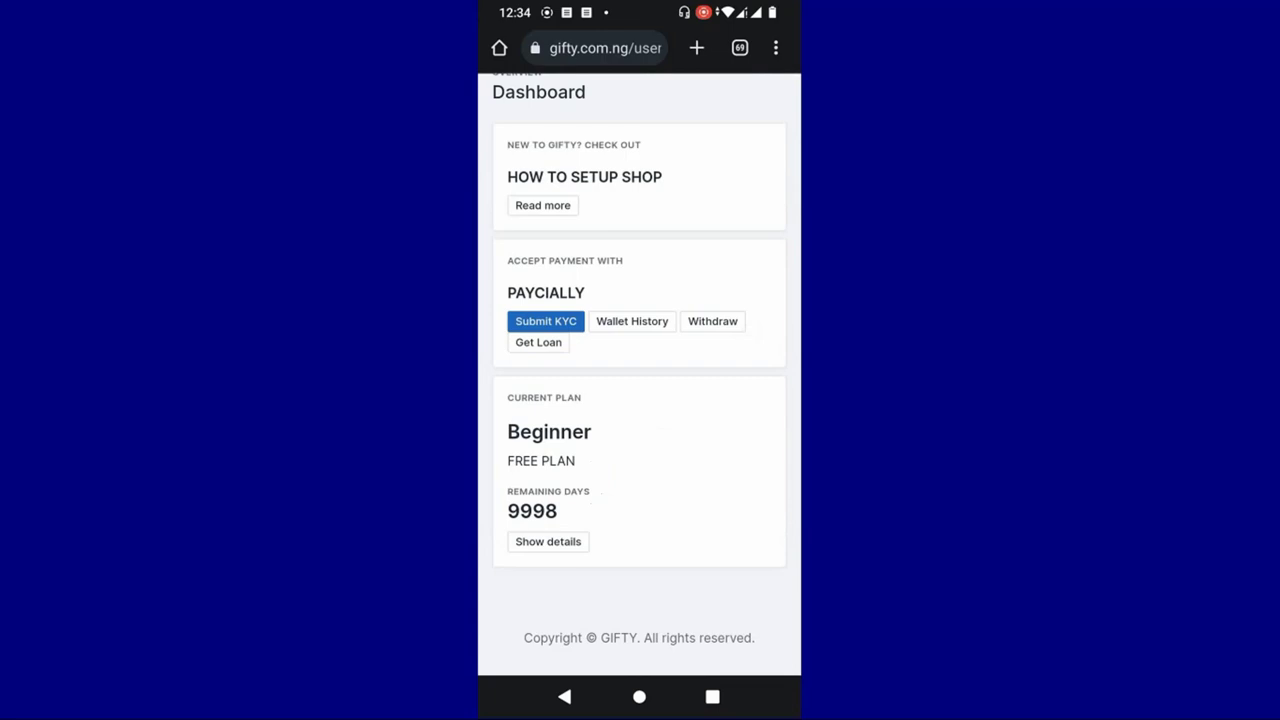